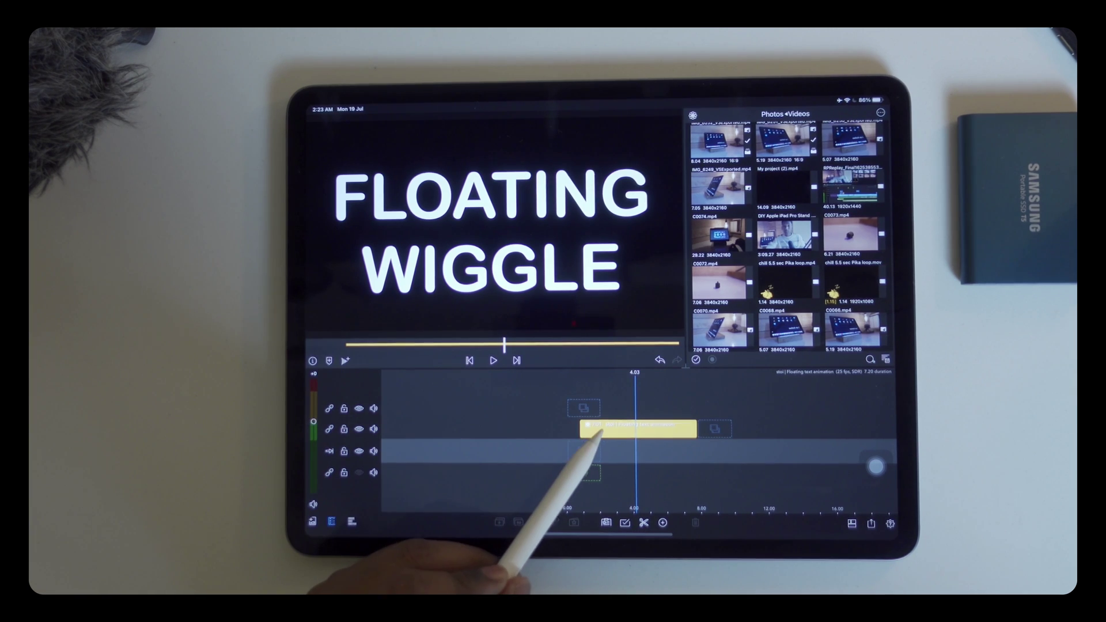
Open the FLOATING WIGGLE title clip in the editor and scrub through its floating motion.
click(605, 429)
drag(587, 478, 579, 472)
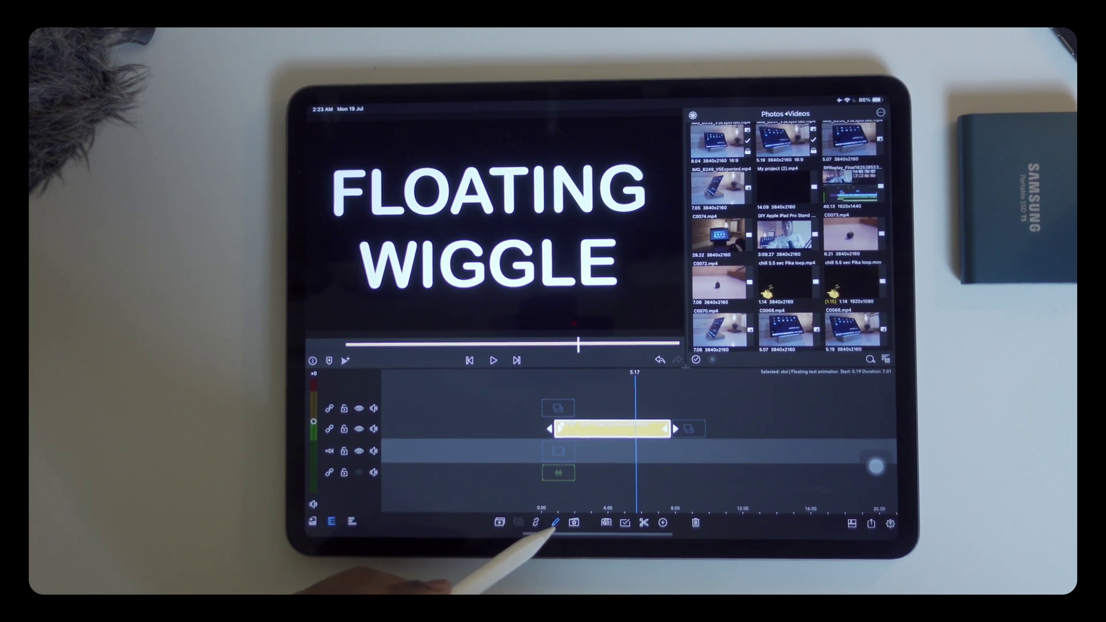
click(556, 522)
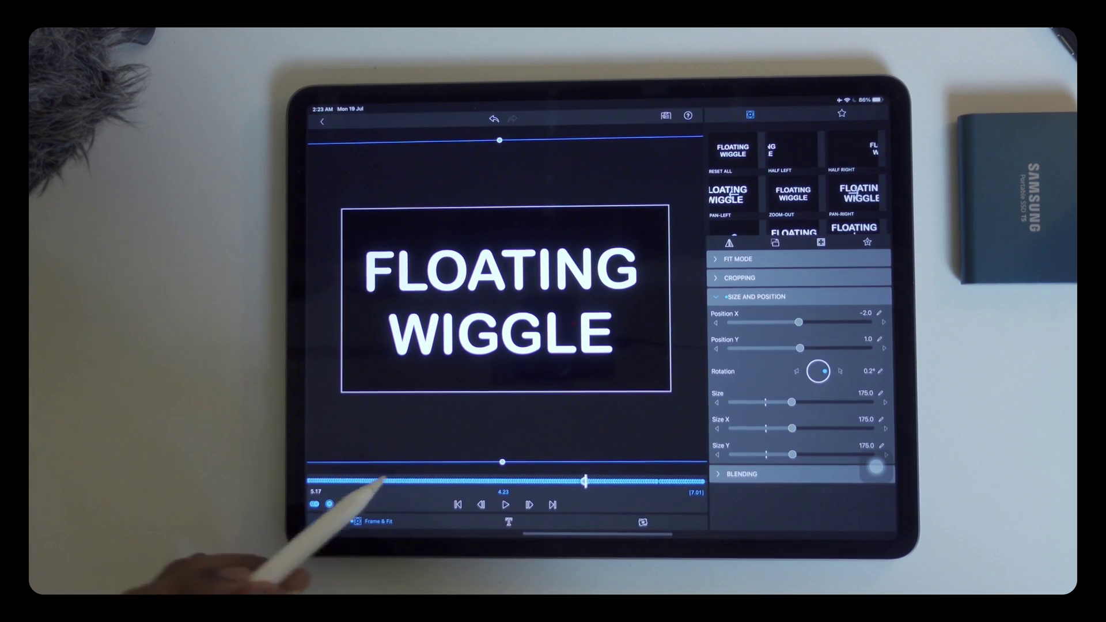
mouse_move(664, 488)
mouse_down()
mouse_move(425, 481)
mouse_move(338, 502)
mouse_move(383, 483)
mouse_move(474, 484)
mouse_up()
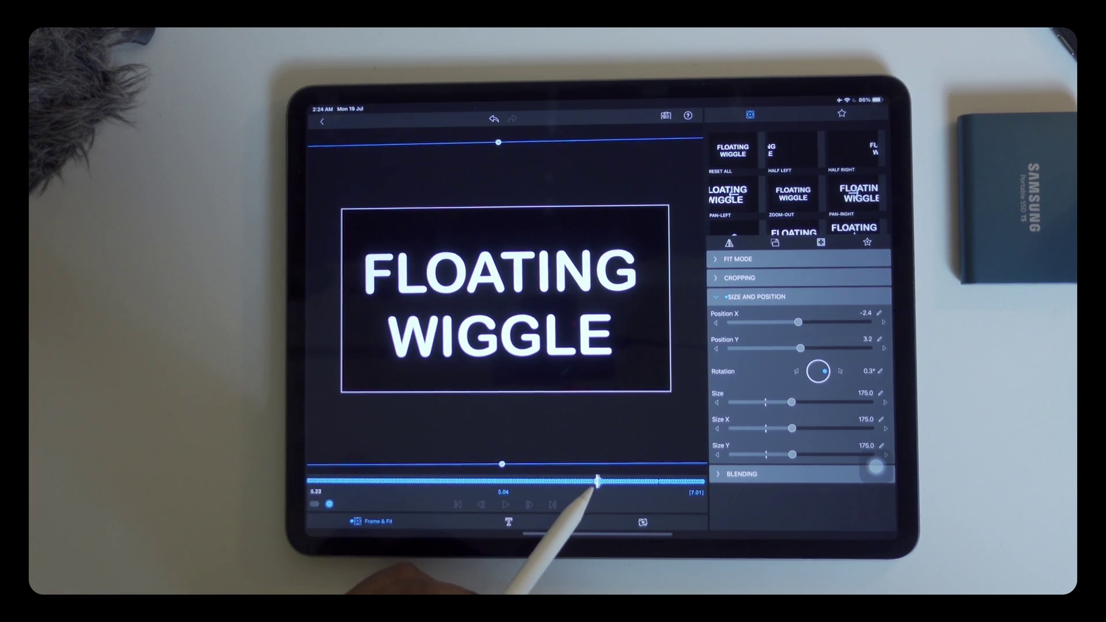
drag(608, 481, 595, 481)
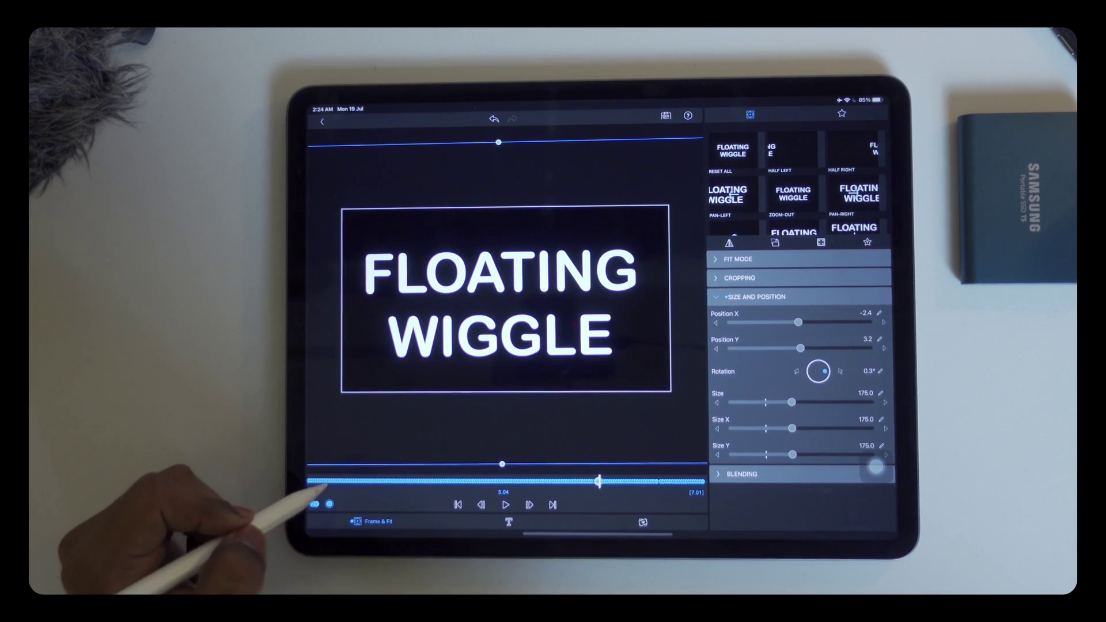
mouse_move(599, 481)
mouse_down()
mouse_move(624, 482)
mouse_move(389, 482)
mouse_up()
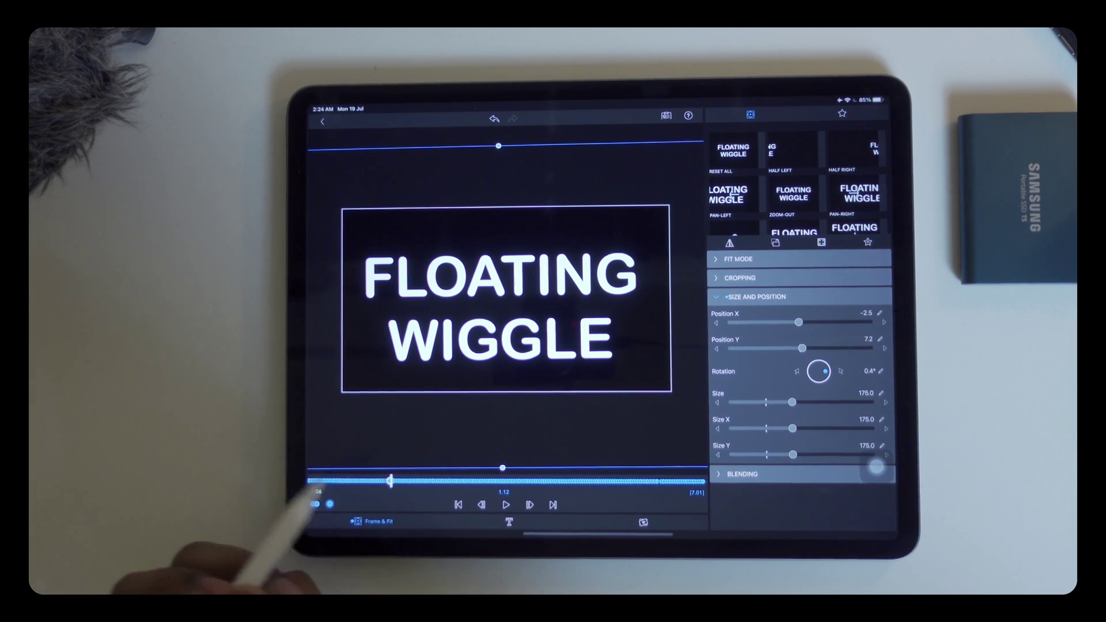
Shrink the title to size 58 and cut its text down to 'FLOATING'.
click(506, 521)
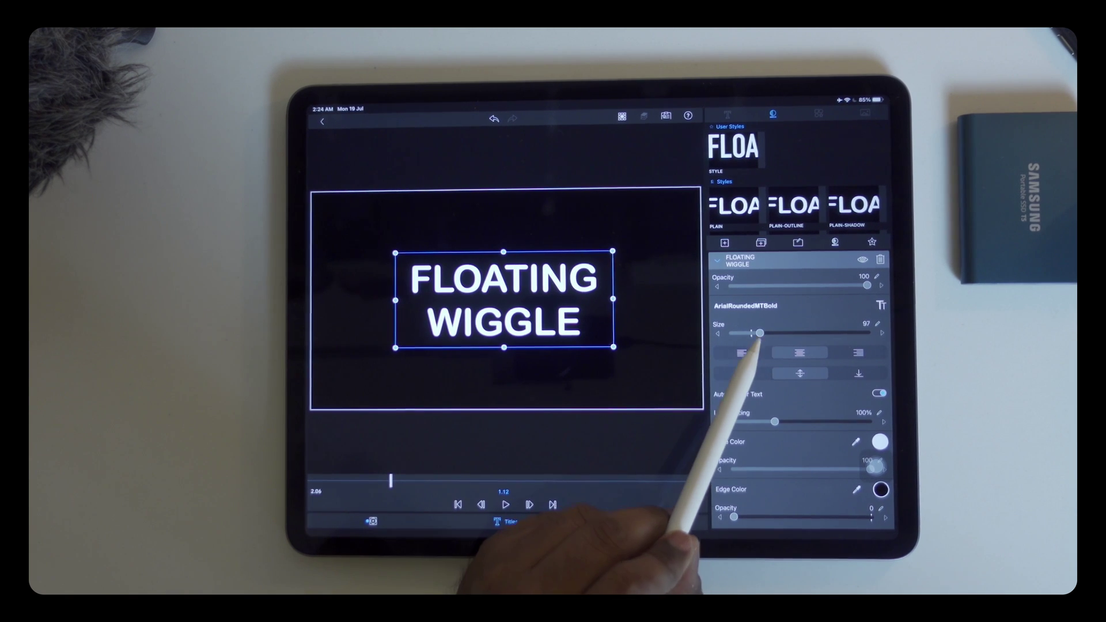
mouse_move(759, 333)
mouse_down()
mouse_move(737, 333)
mouse_move(755, 332)
mouse_up()
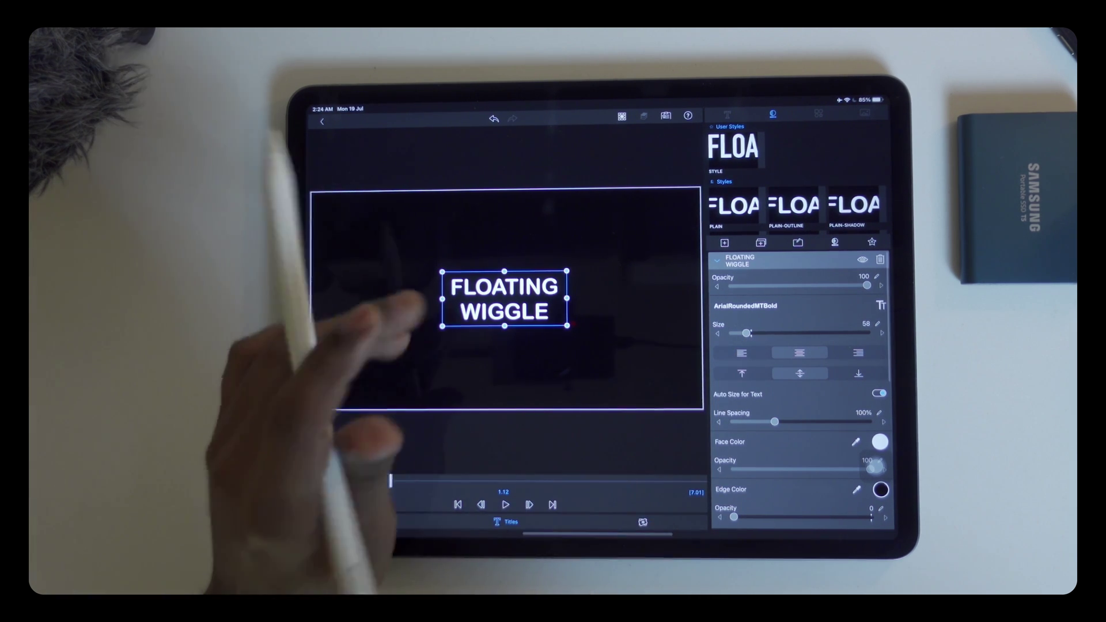
double_click(454, 296)
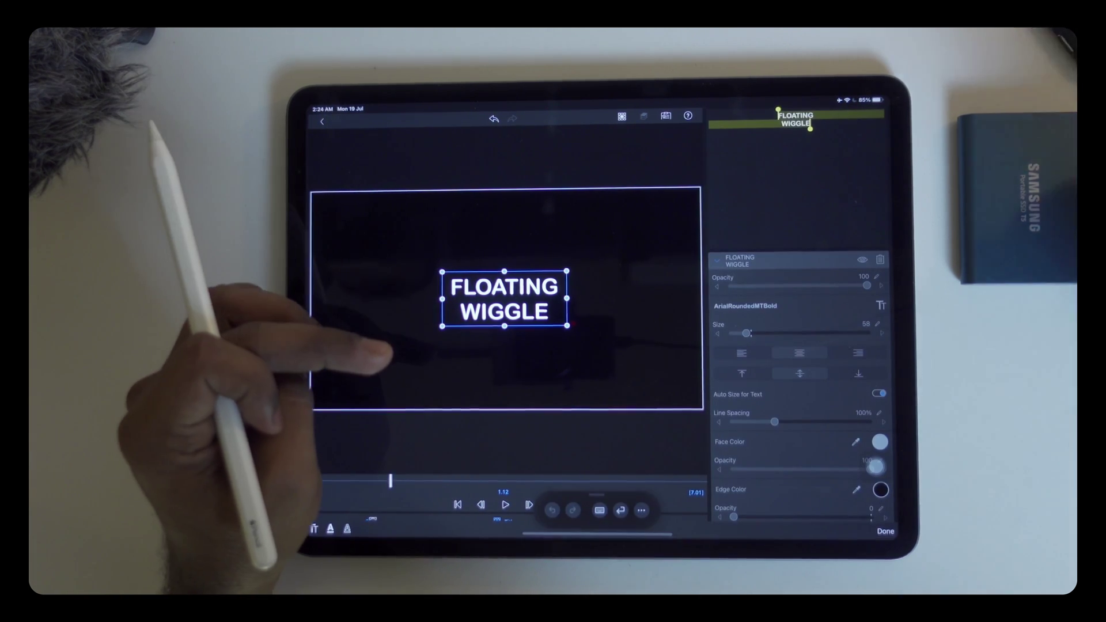
click(804, 121)
key(BackSpace)
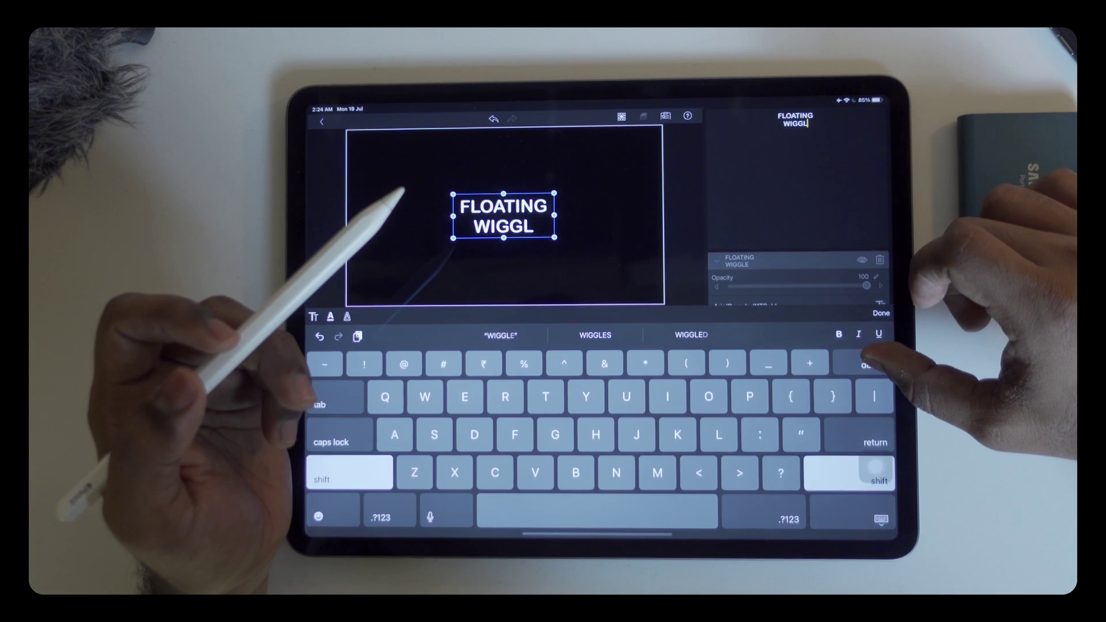
key(BackSpace)
key(BackSpace)
key(BackSpace)
key(BackSpace)
key(BackSpace)
key(BackSpace)
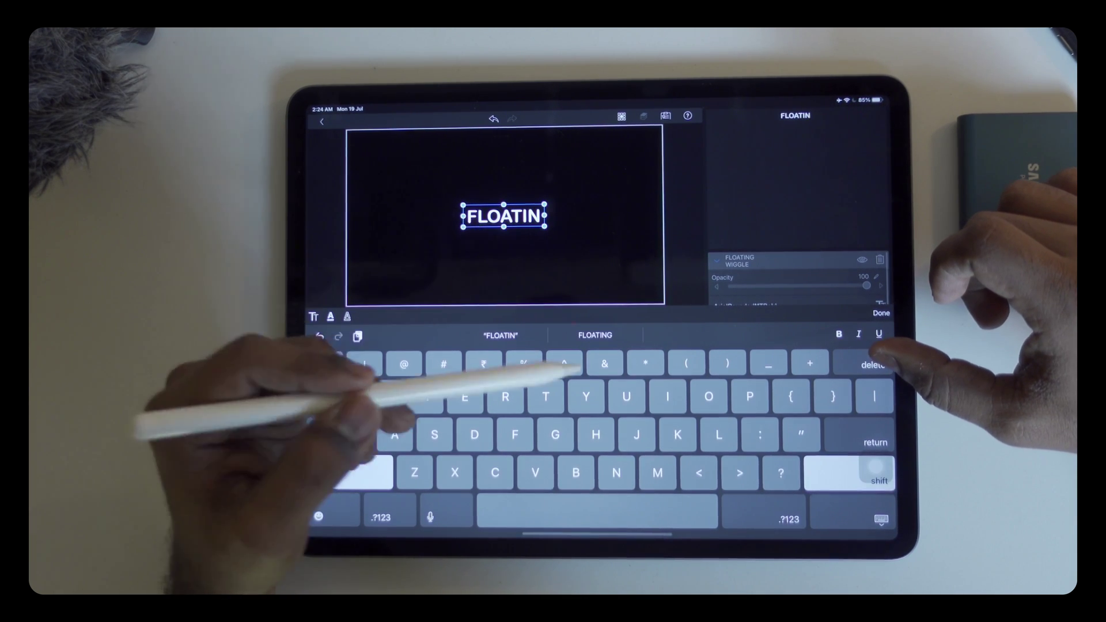
text(G)
click(882, 518)
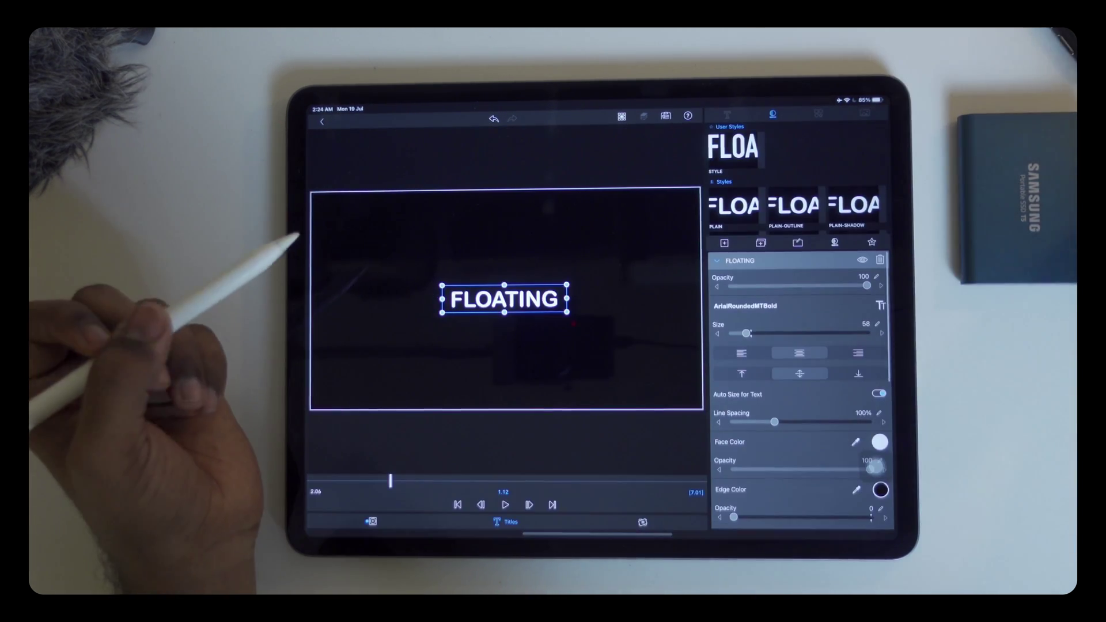
click(322, 121)
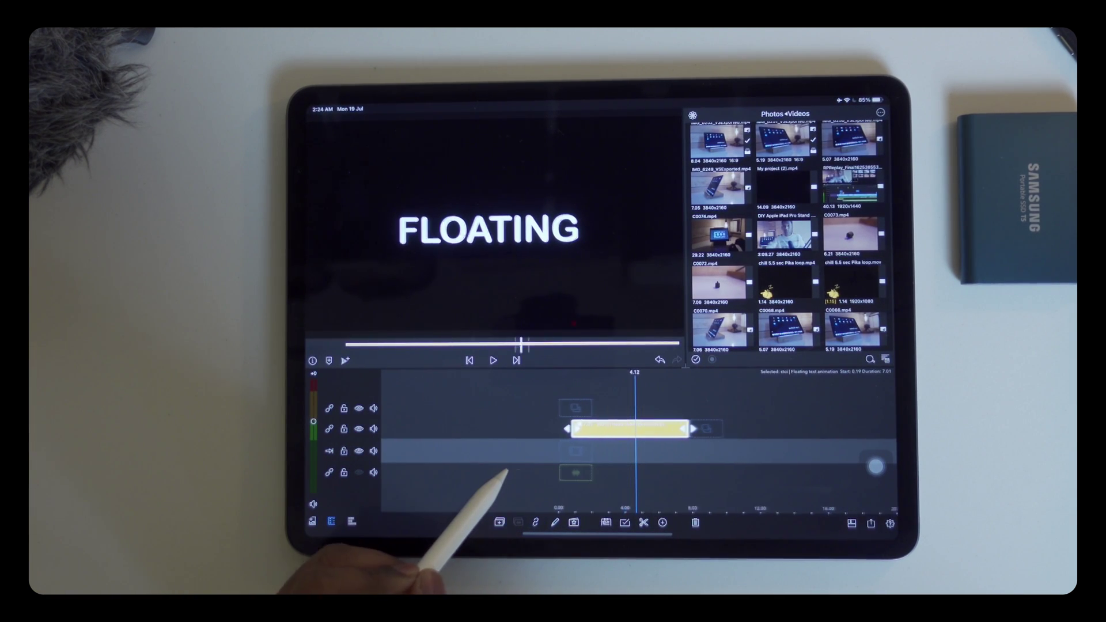
drag(545, 476, 462, 473)
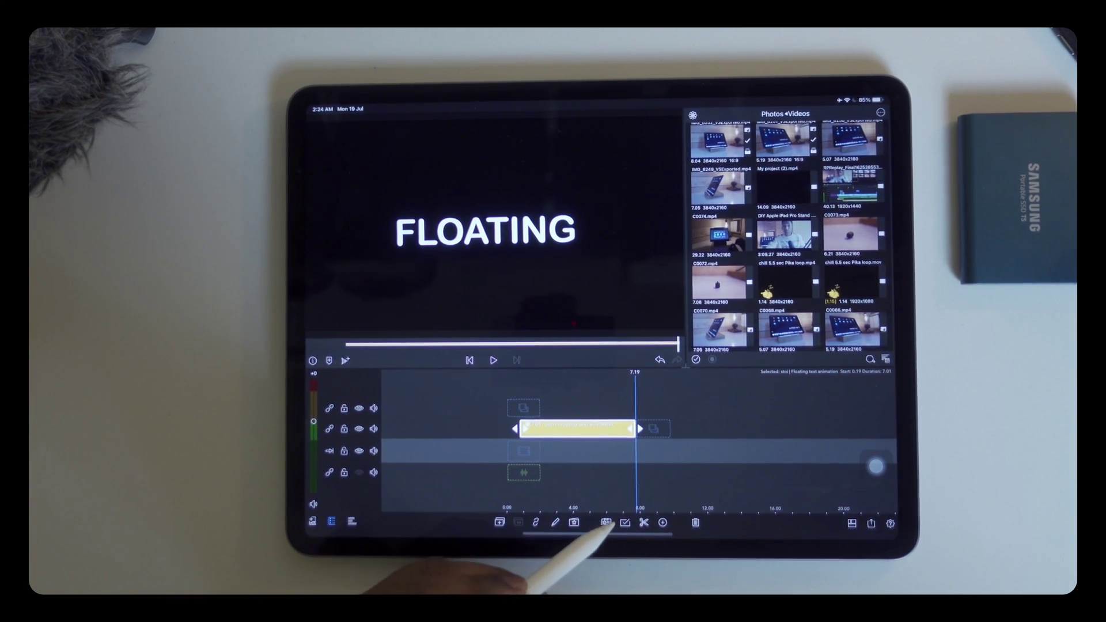
Add a new overlay title clip after FLOATING and lengthen it.
click(606, 522)
click(558, 502)
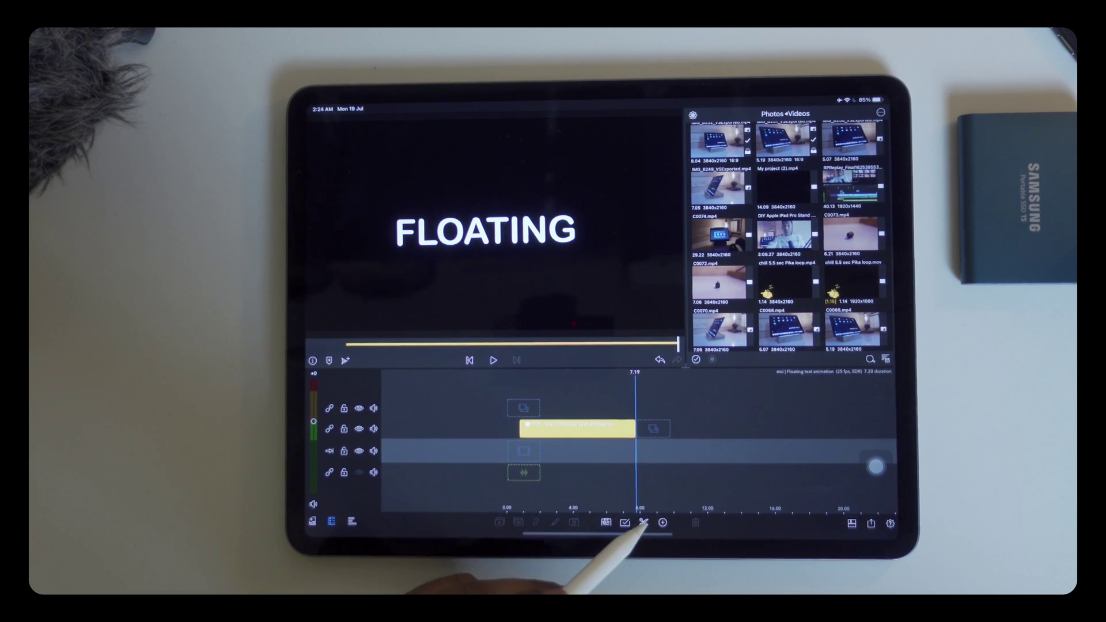
click(663, 522)
click(682, 513)
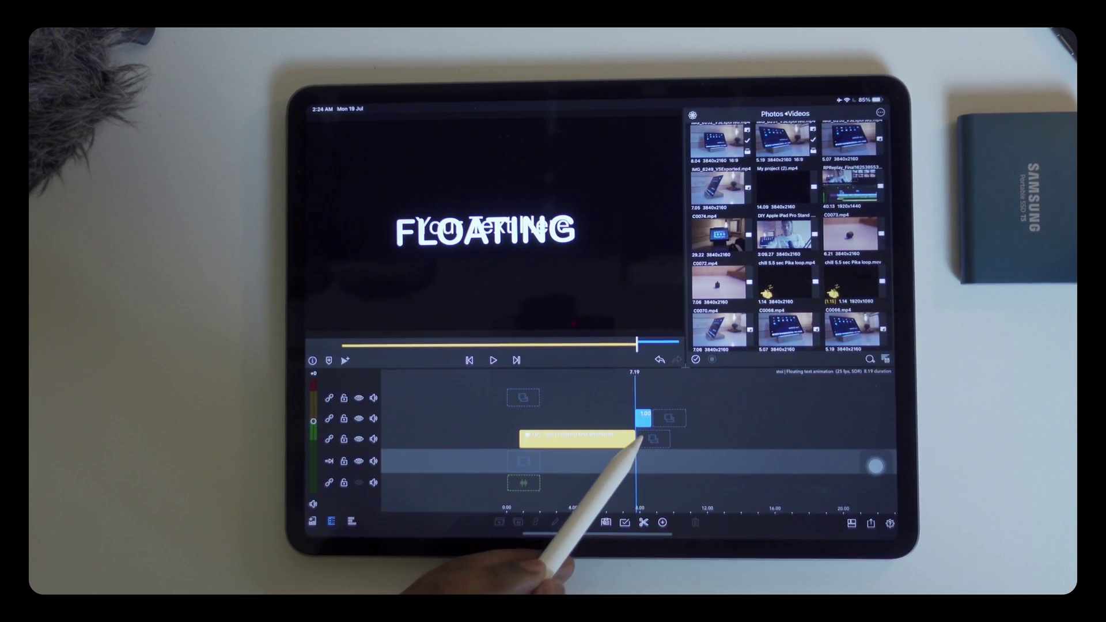
drag(645, 426, 735, 429)
Replace the new title's placeholder text with 'Your Lyric'.
click(555, 523)
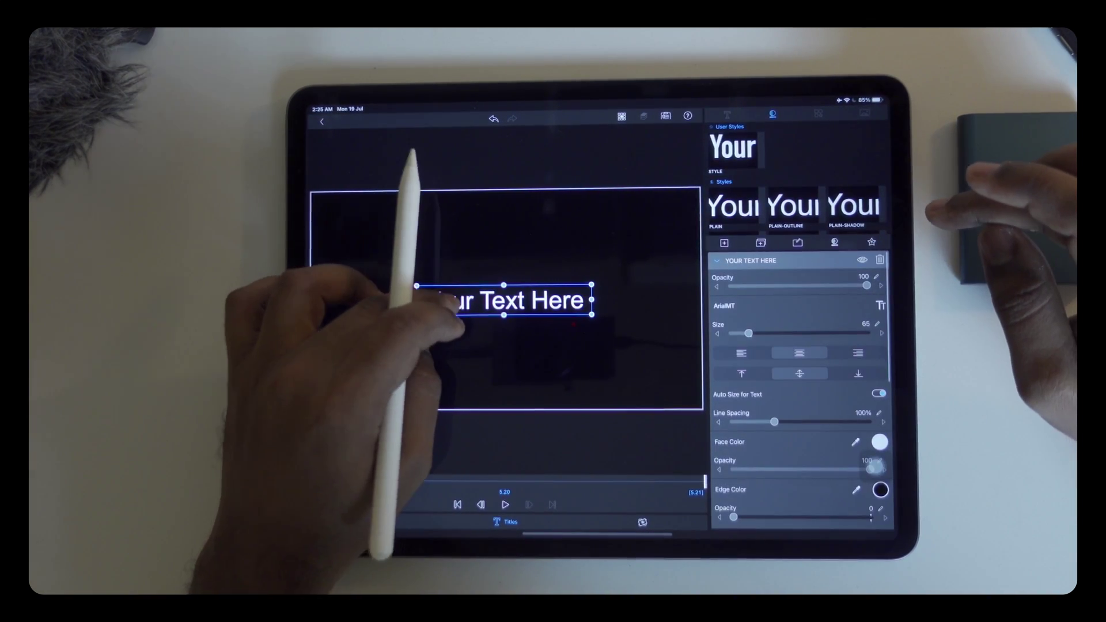
double_click(450, 303)
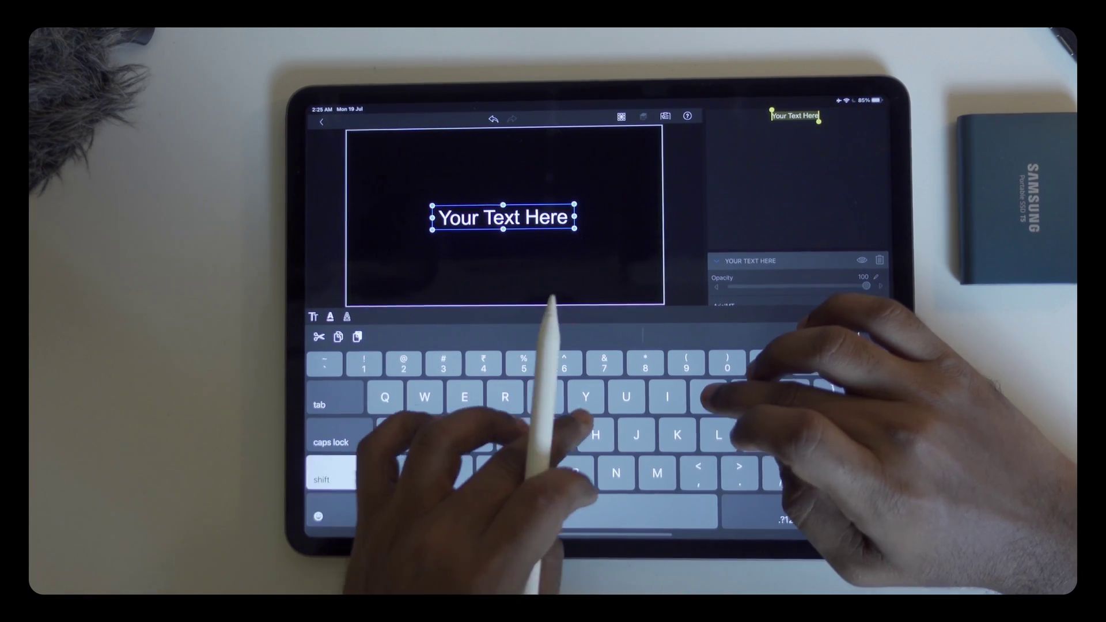
text(Your)
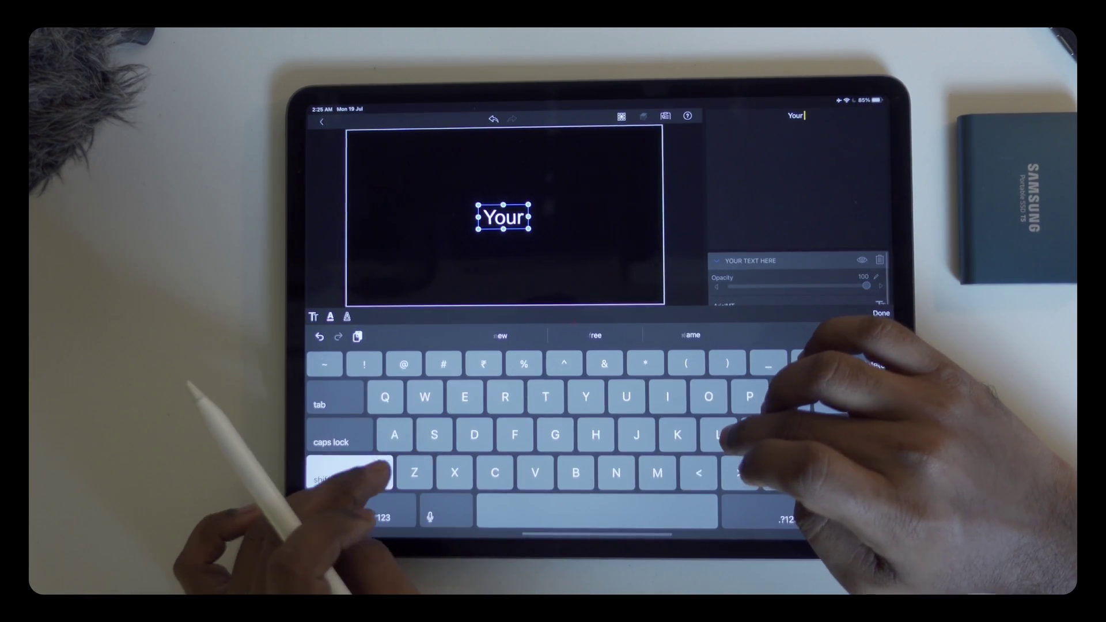
text( Lyric)
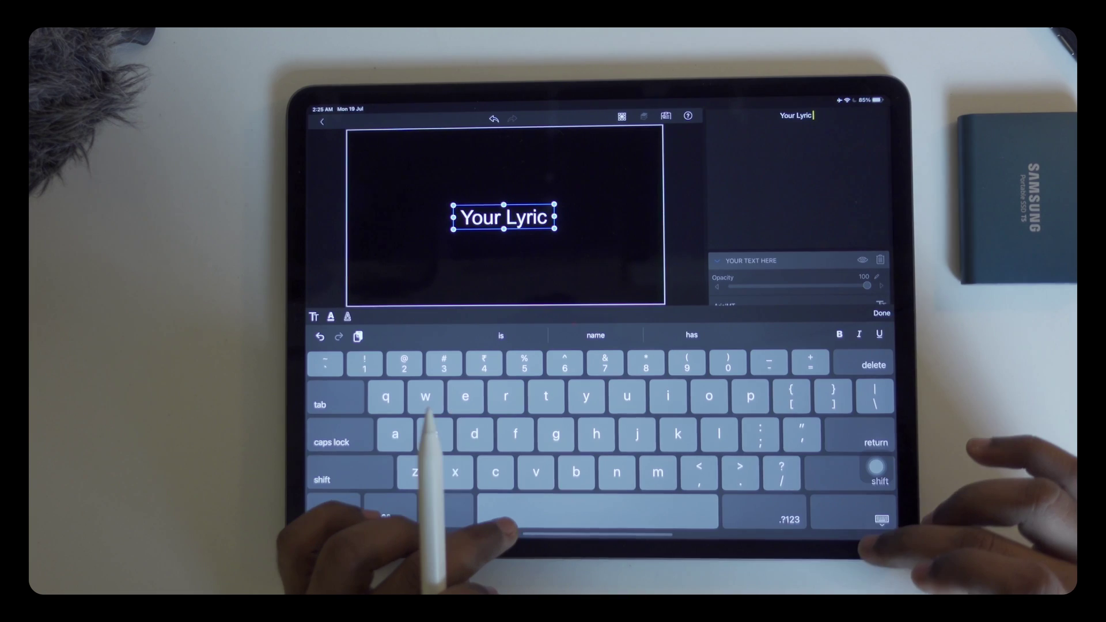
click(875, 519)
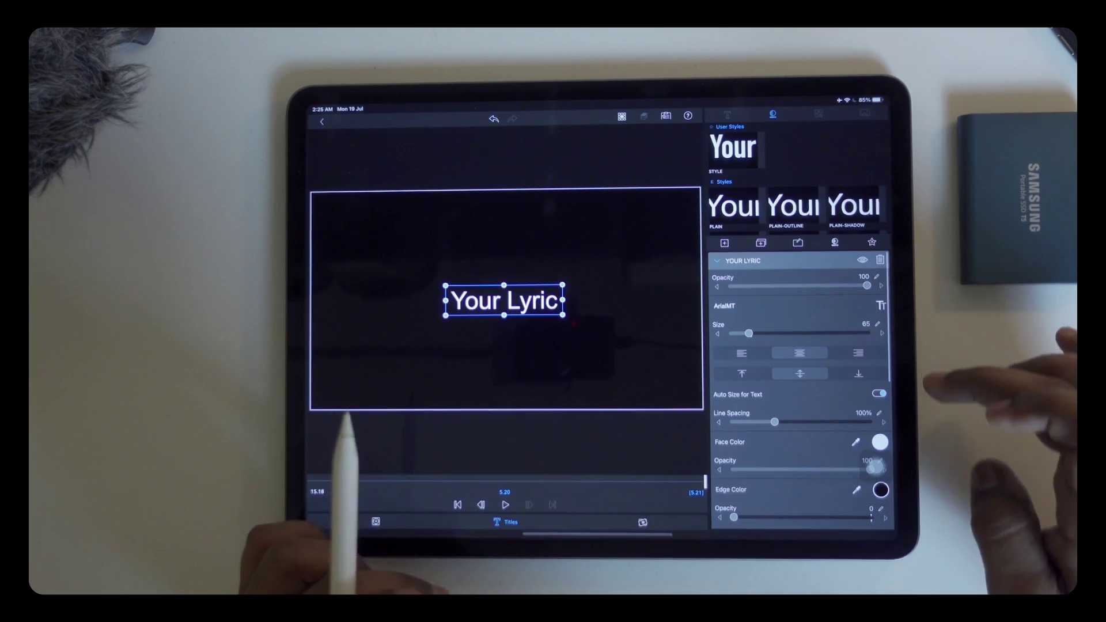
Set the lyric to a script system font at size 85.
click(880, 306)
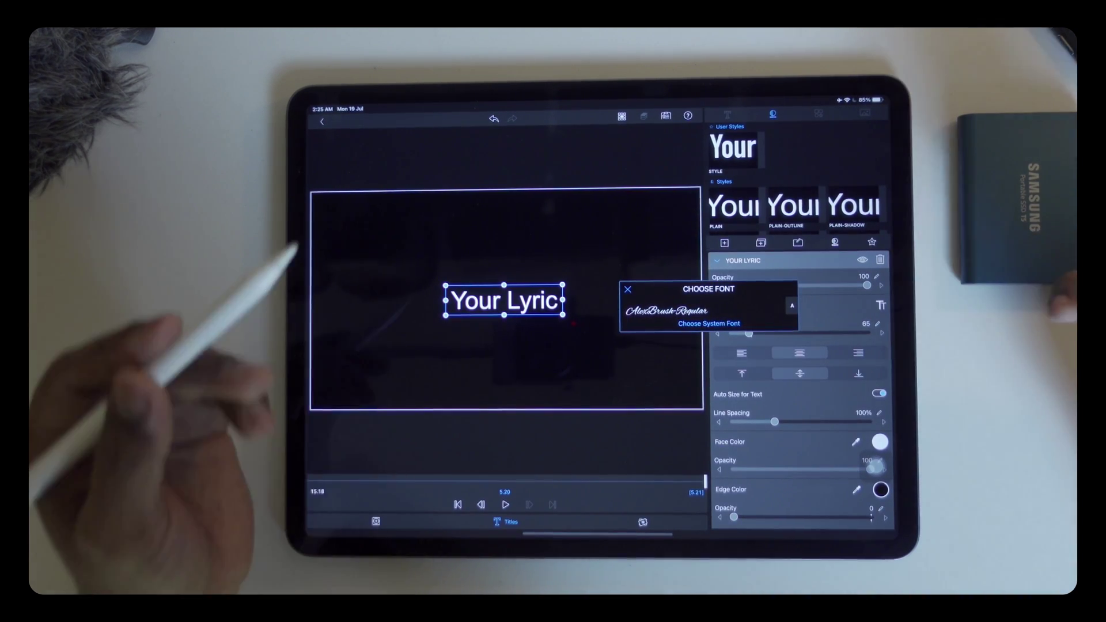
click(709, 323)
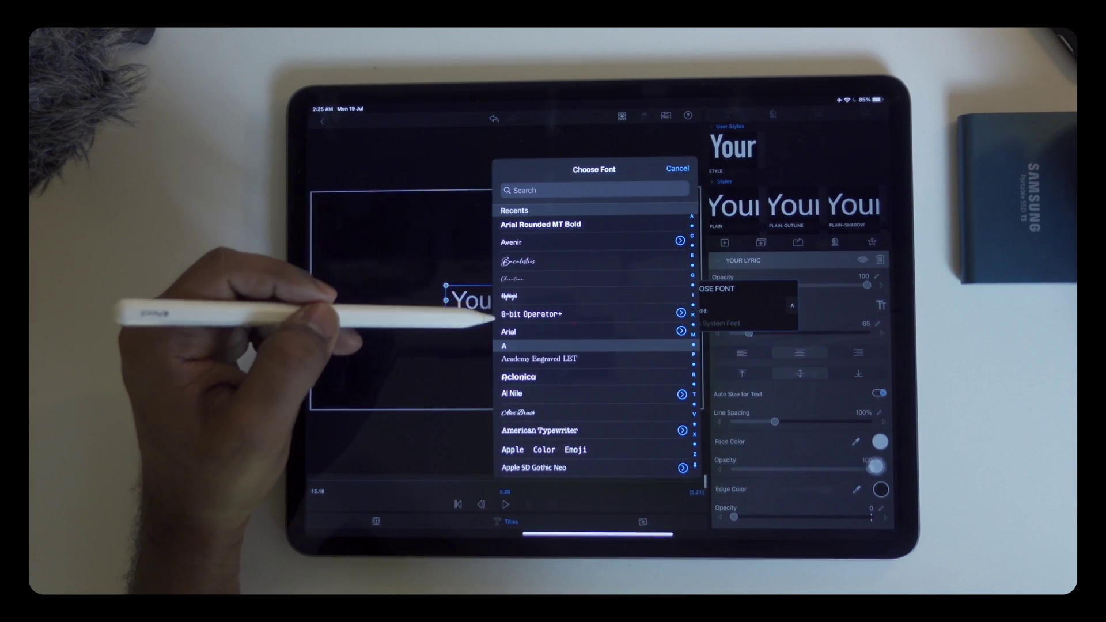
click(511, 261)
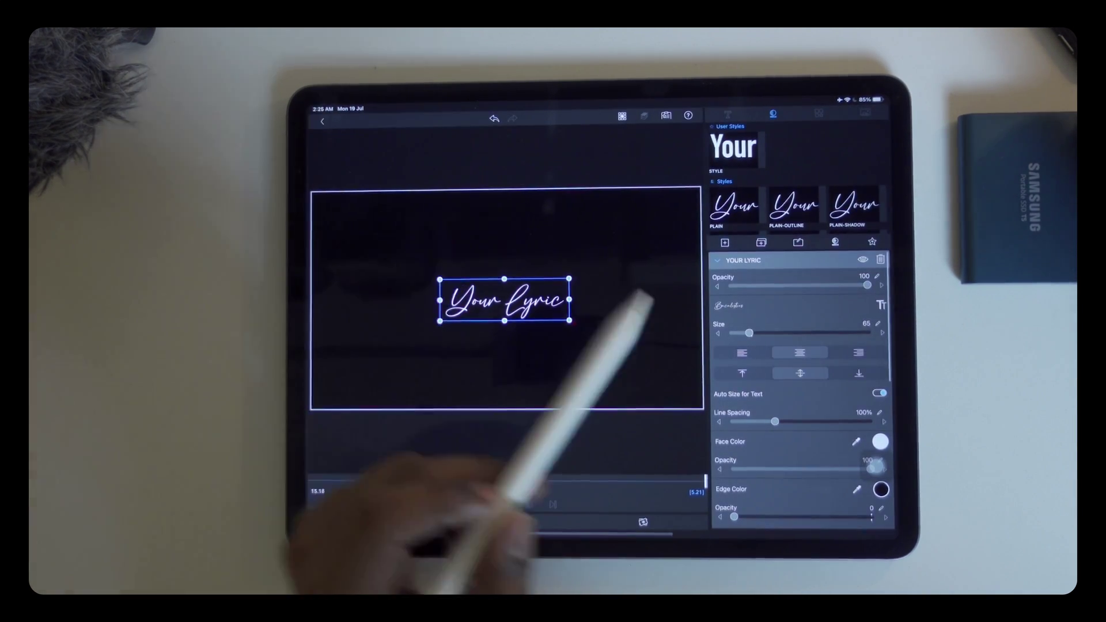
drag(749, 333, 757, 333)
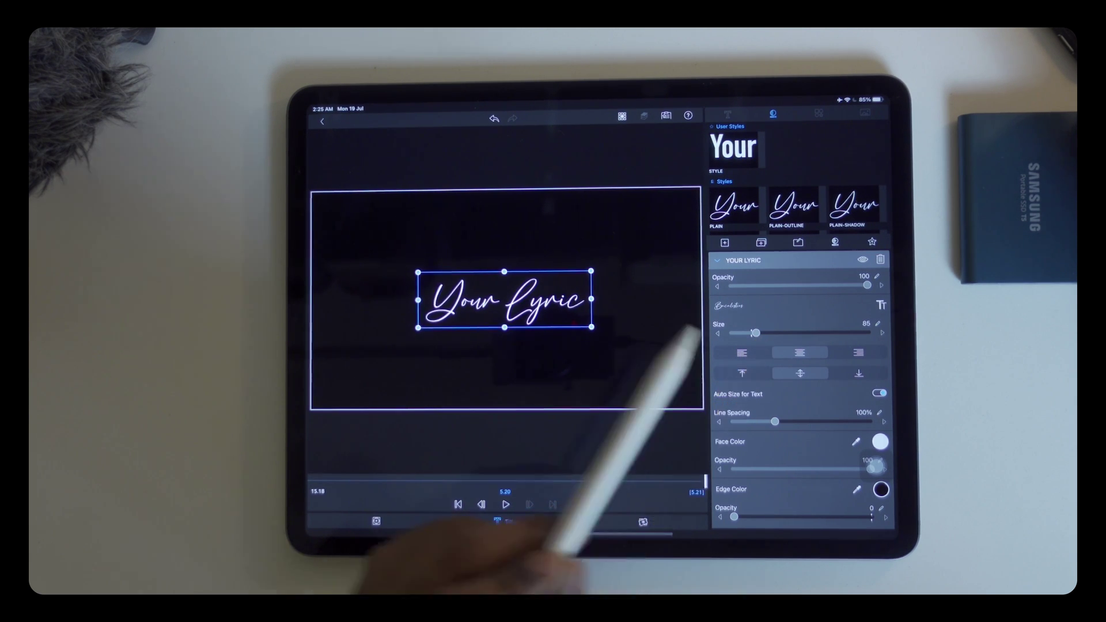
click(322, 121)
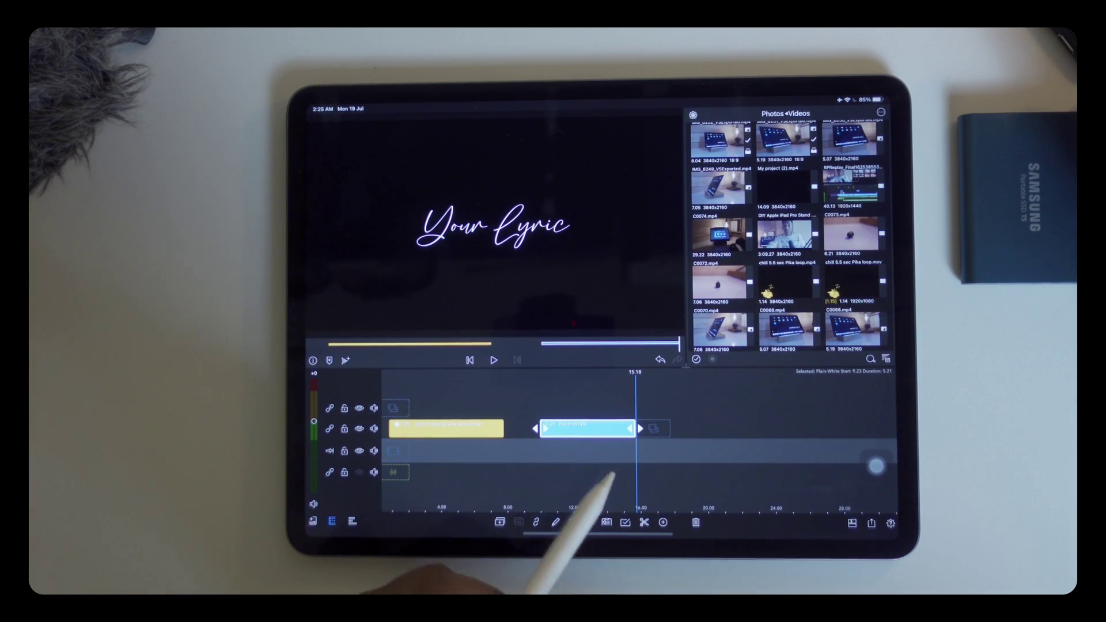
Adjust the Your Lyric clip's length on the timeline.
mouse_move(563, 466)
mouse_down()
mouse_move(639, 467)
mouse_move(591, 471)
mouse_up()
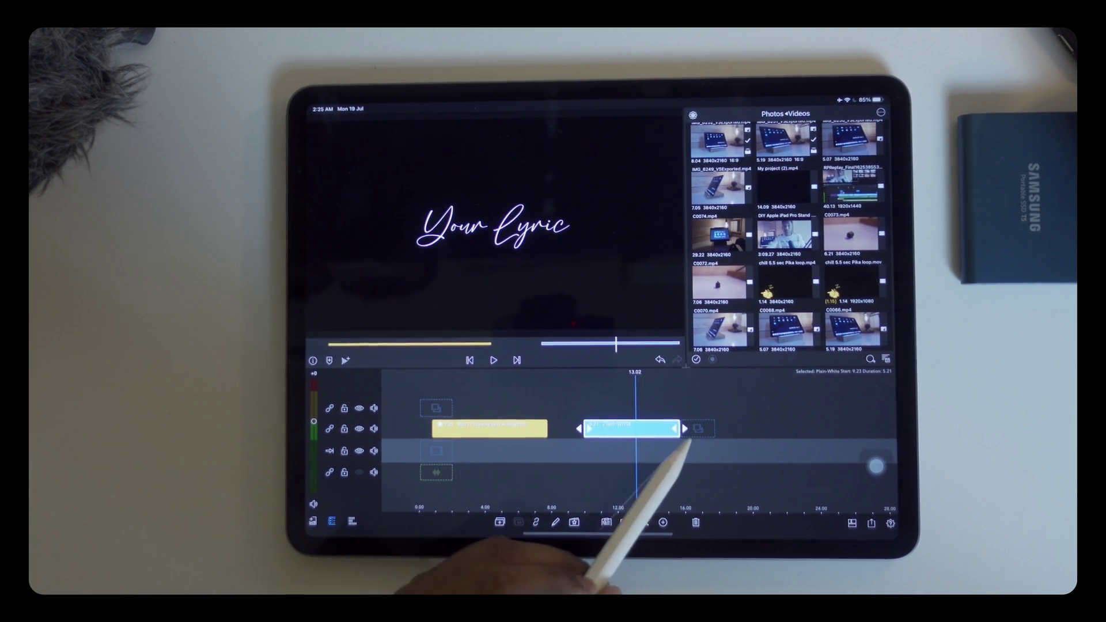
drag(675, 429, 694, 432)
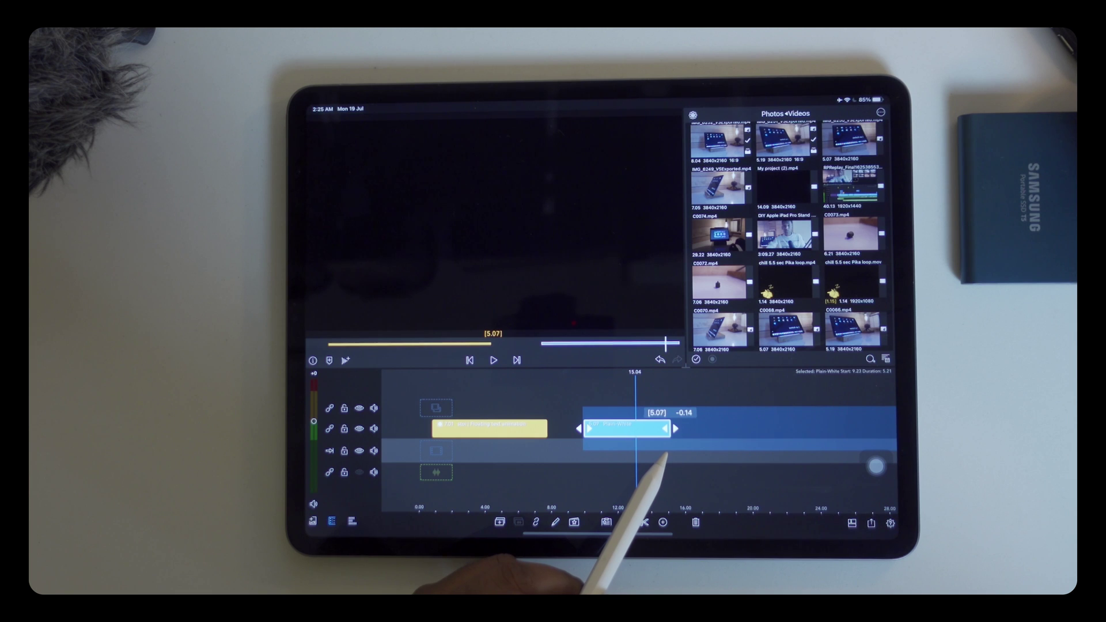
drag(662, 457, 664, 457)
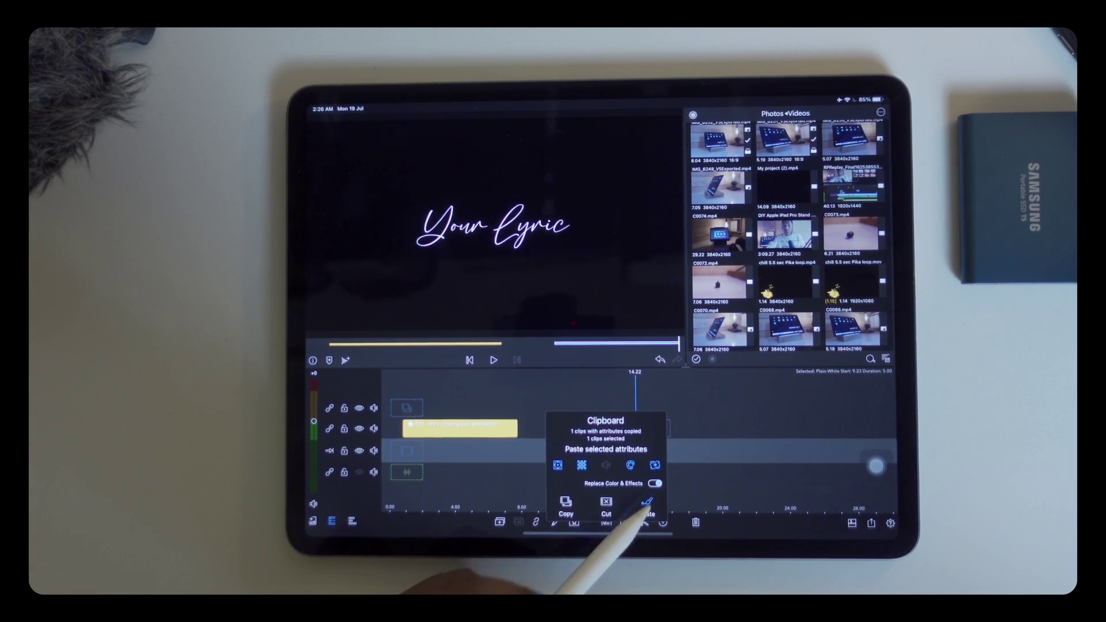
Paste the copied style attributes onto the Your Lyric clip and preview it.
click(647, 506)
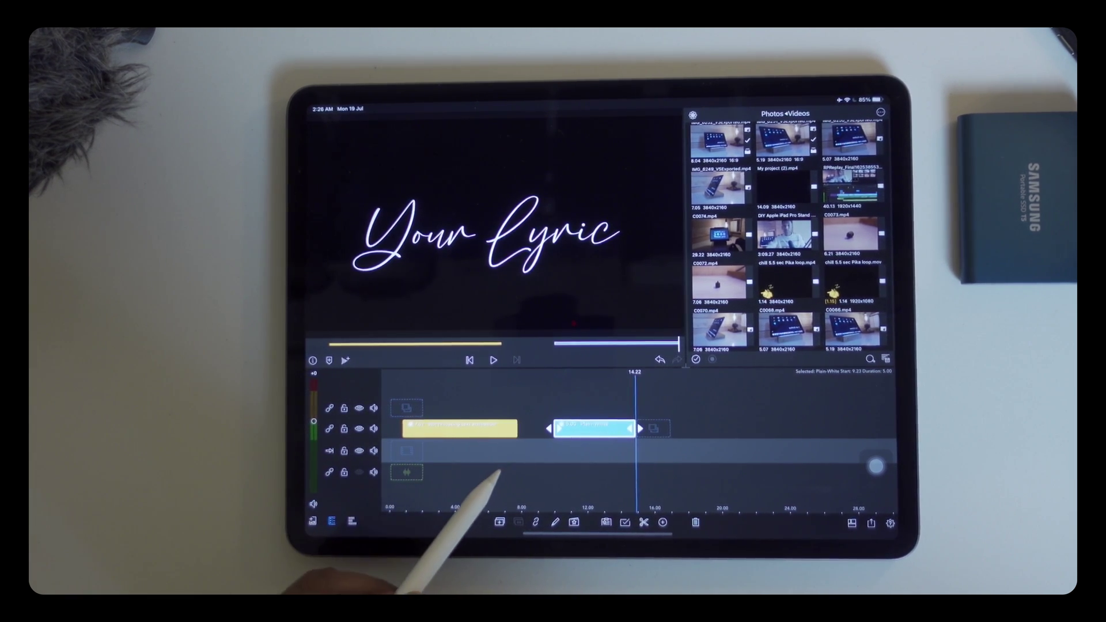
drag(500, 476, 530, 423)
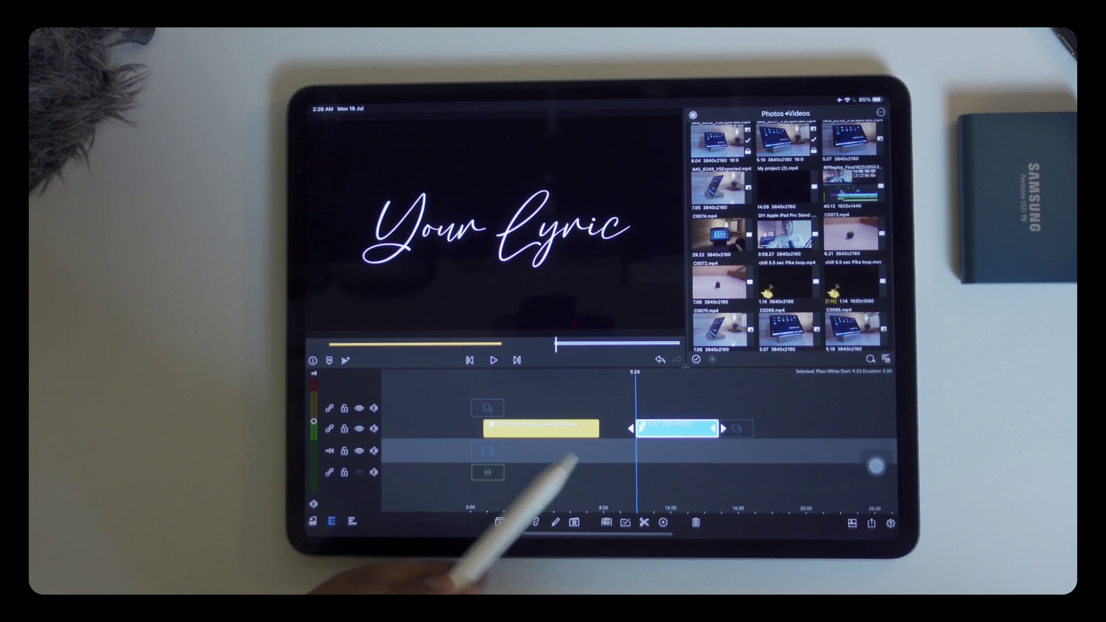
click(493, 360)
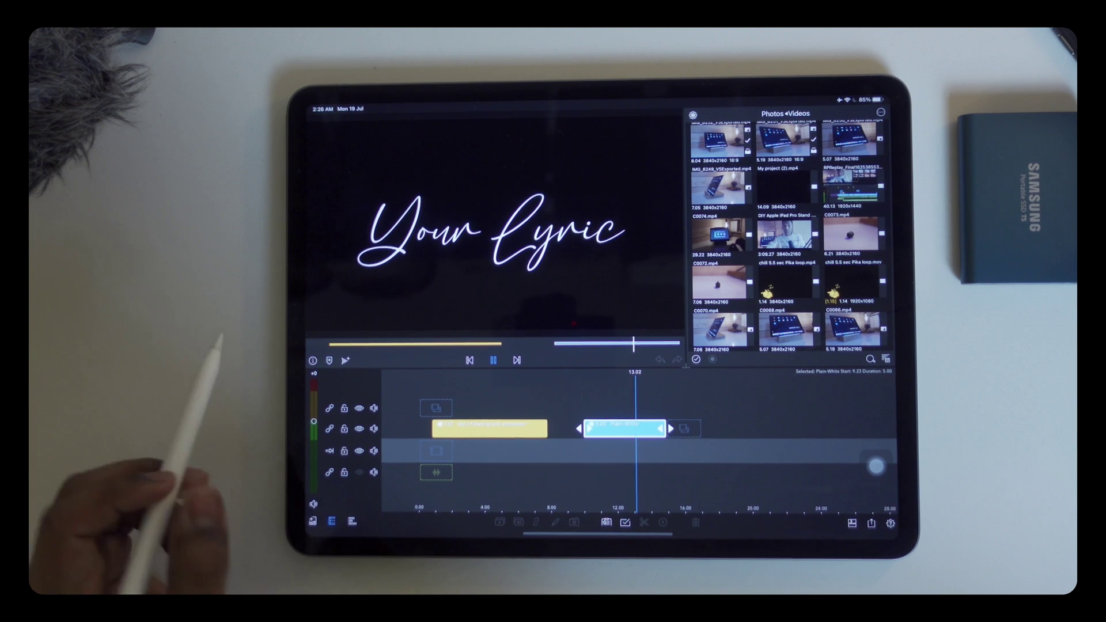
click(583, 440)
mouse_move(574, 478)
mouse_down()
mouse_move(609, 478)
mouse_move(576, 496)
mouse_up()
Reduce the Your Lyric text size to 44.
click(556, 522)
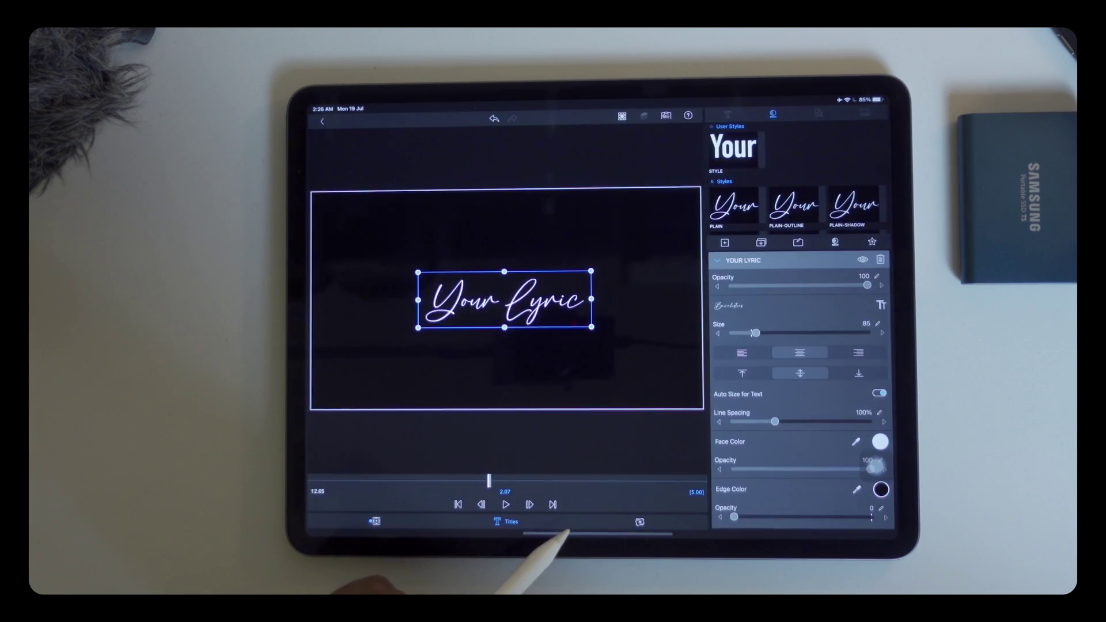
drag(754, 333, 751, 334)
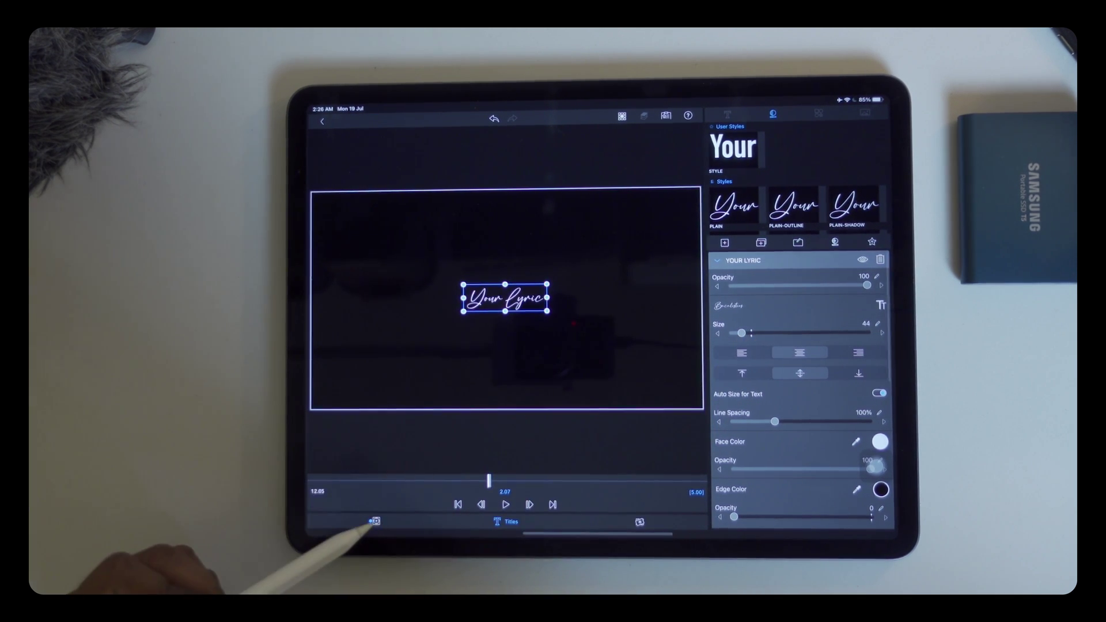
click(373, 522)
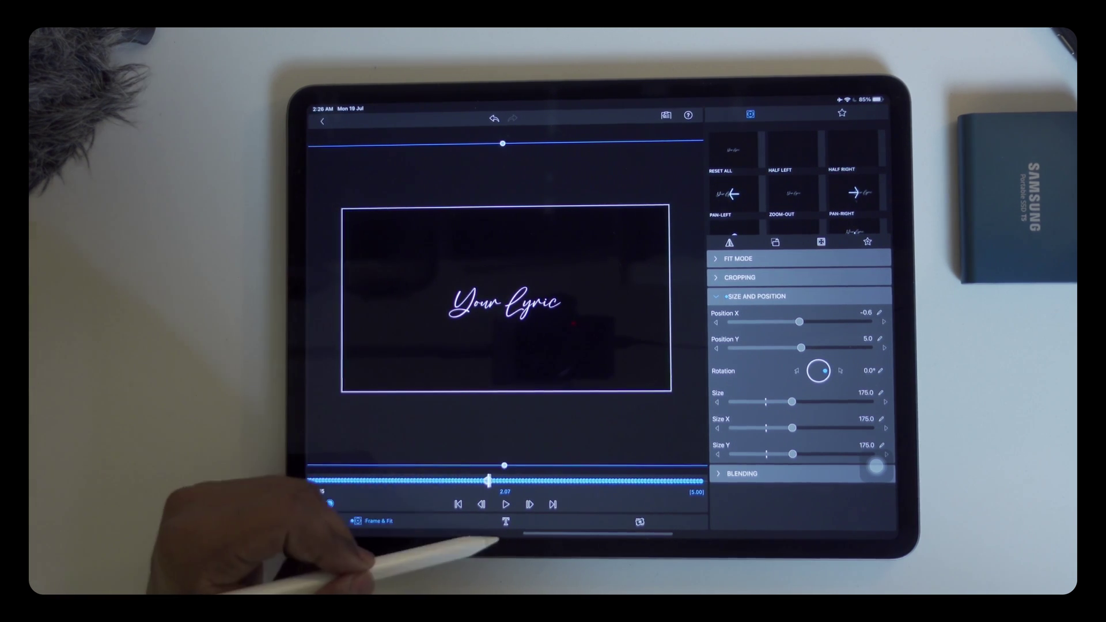
click(506, 522)
Drag the Your Lyric text box across the canvas to the frame centre.
click(458, 296)
drag(458, 296, 441, 294)
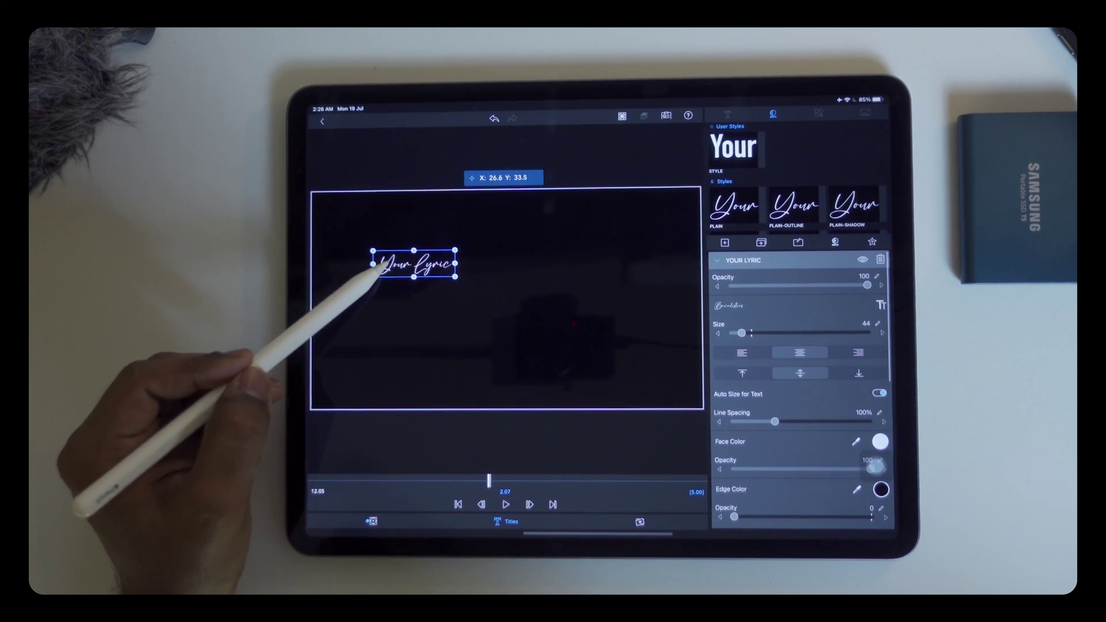
click(372, 521)
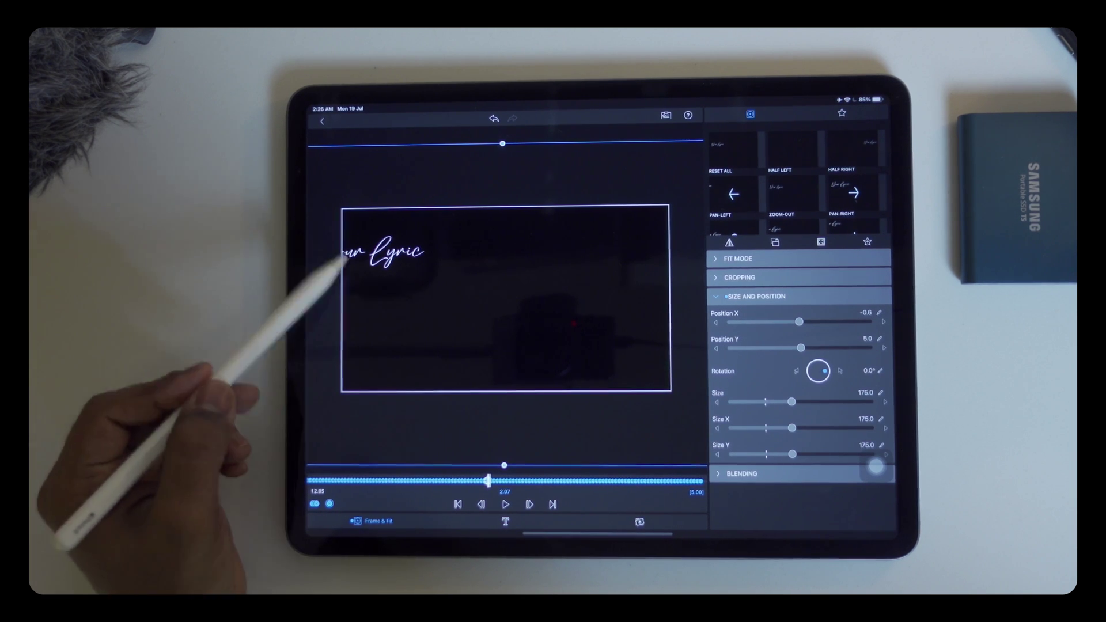
click(505, 523)
drag(371, 266, 421, 260)
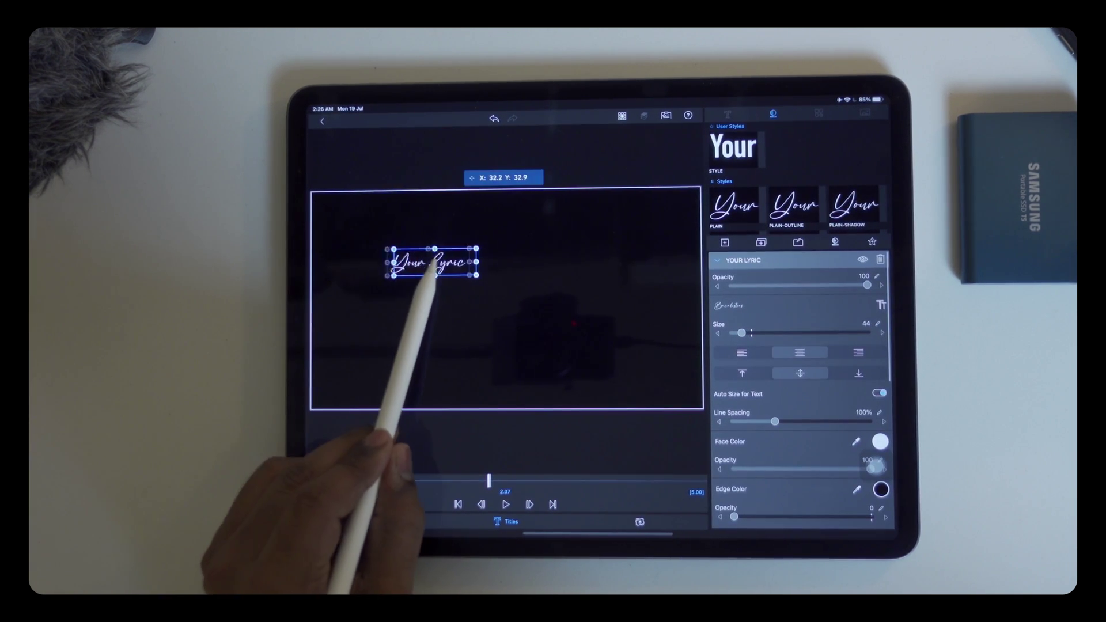
click(358, 521)
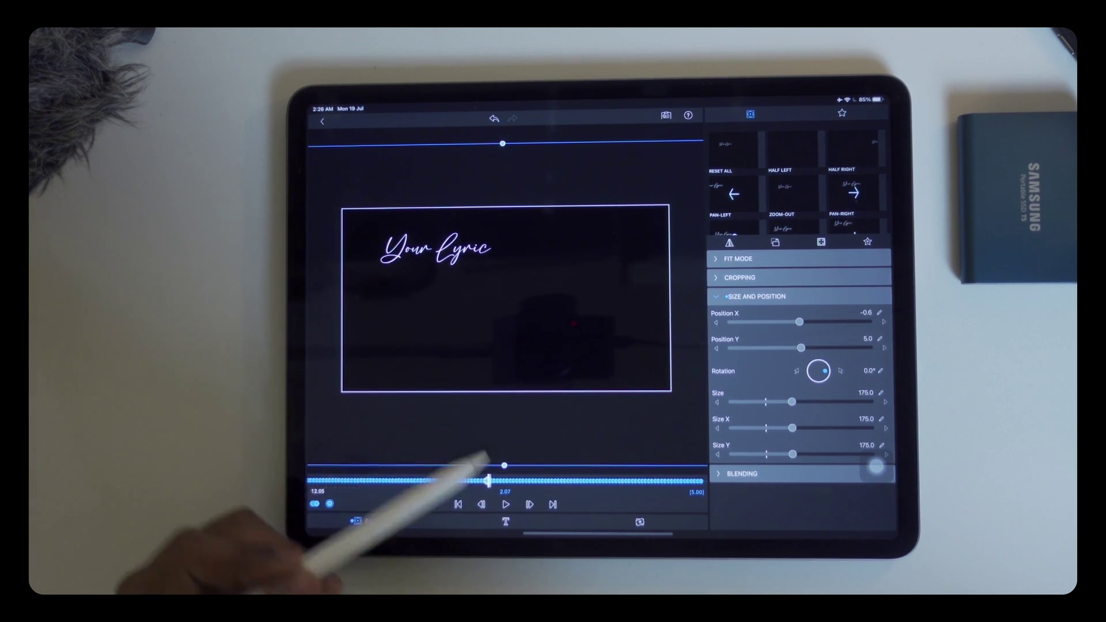
click(506, 521)
drag(436, 266, 484, 298)
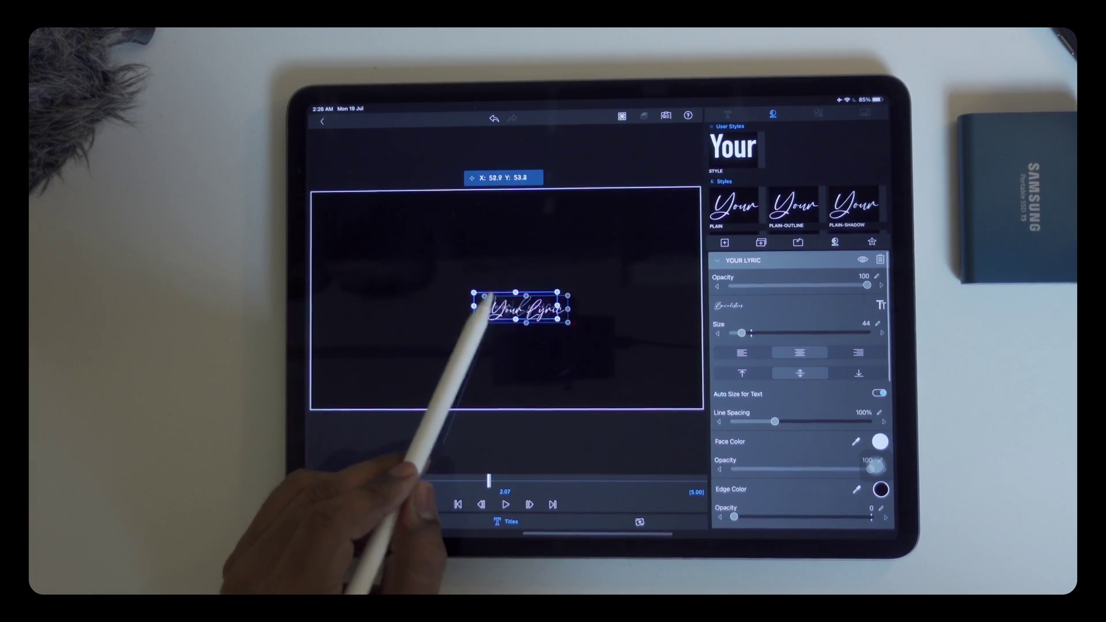
click(370, 522)
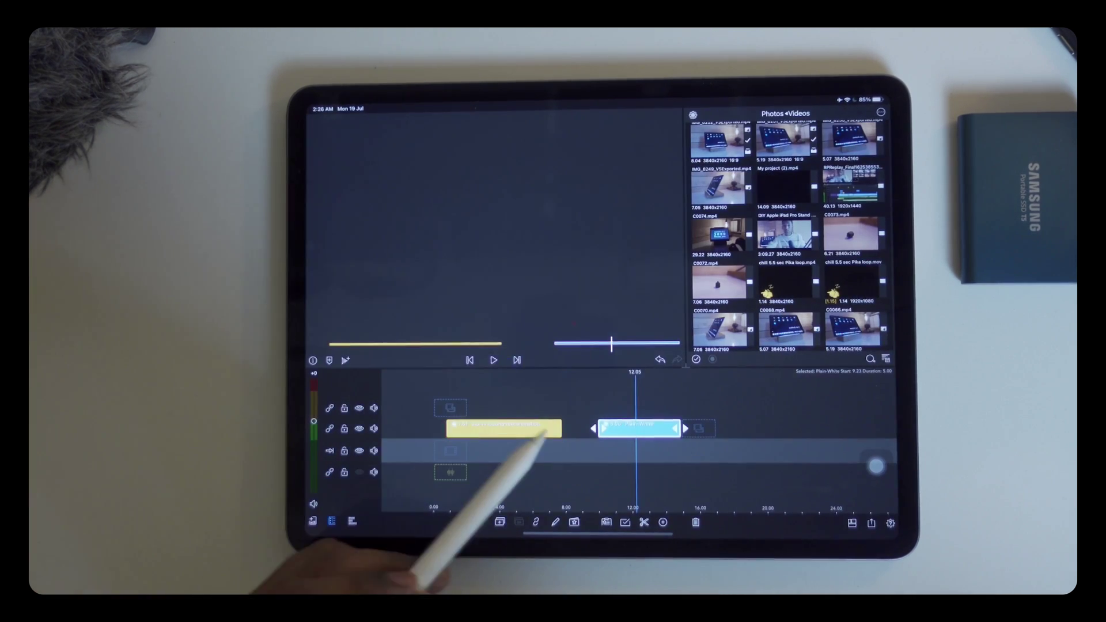
drag(545, 432, 592, 476)
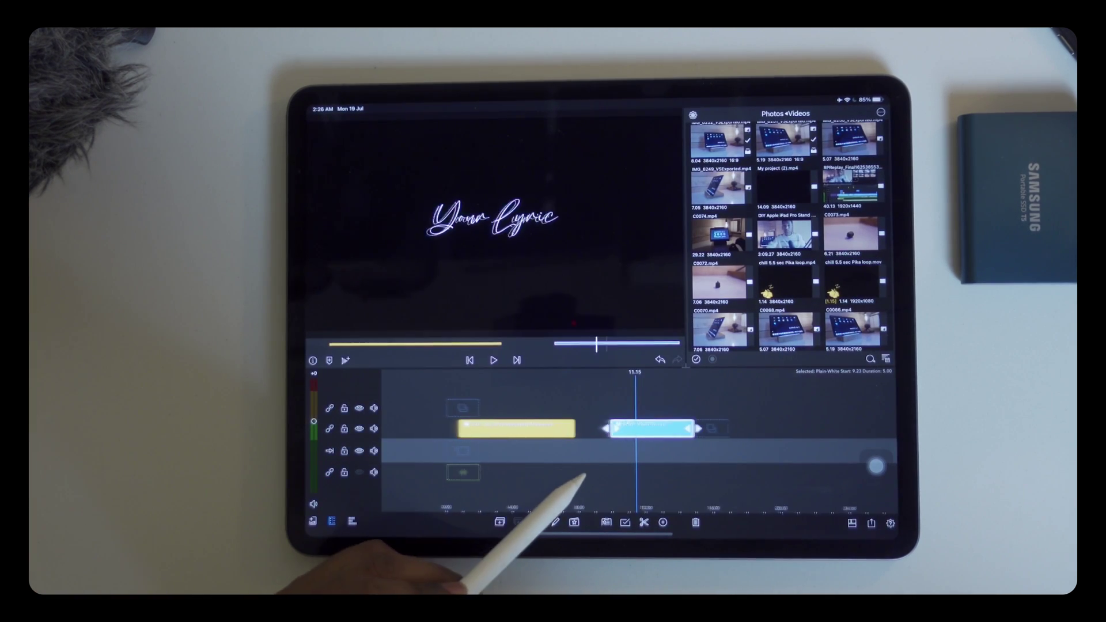
Preview the timeline, then extend the Plain-White lyric clip from 5 to 8 seconds.
click(493, 360)
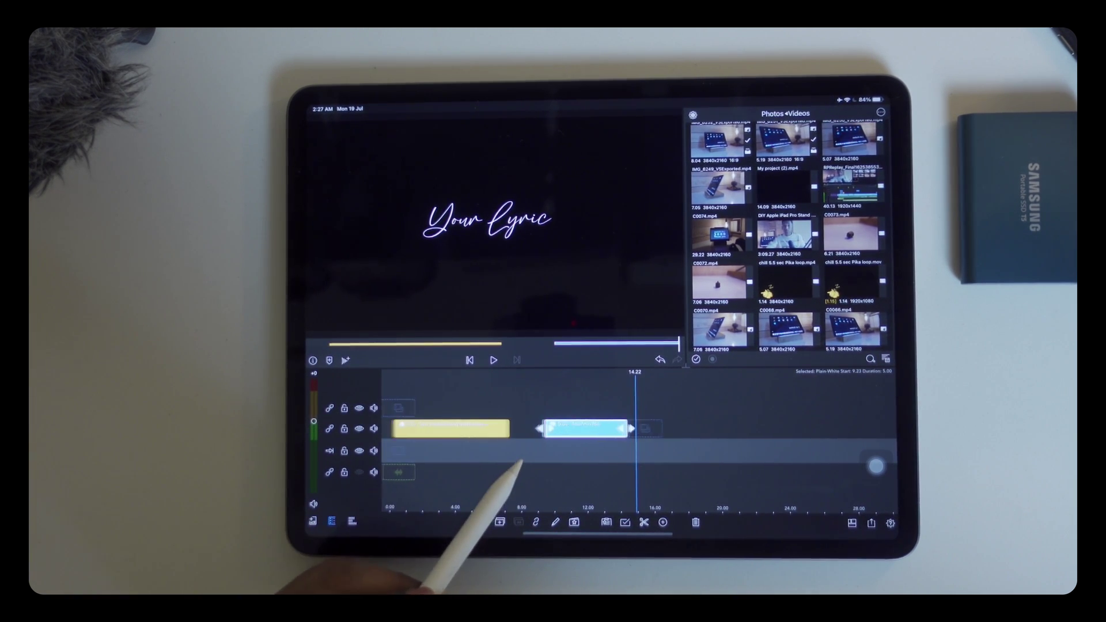
click(600, 441)
drag(639, 429, 645, 429)
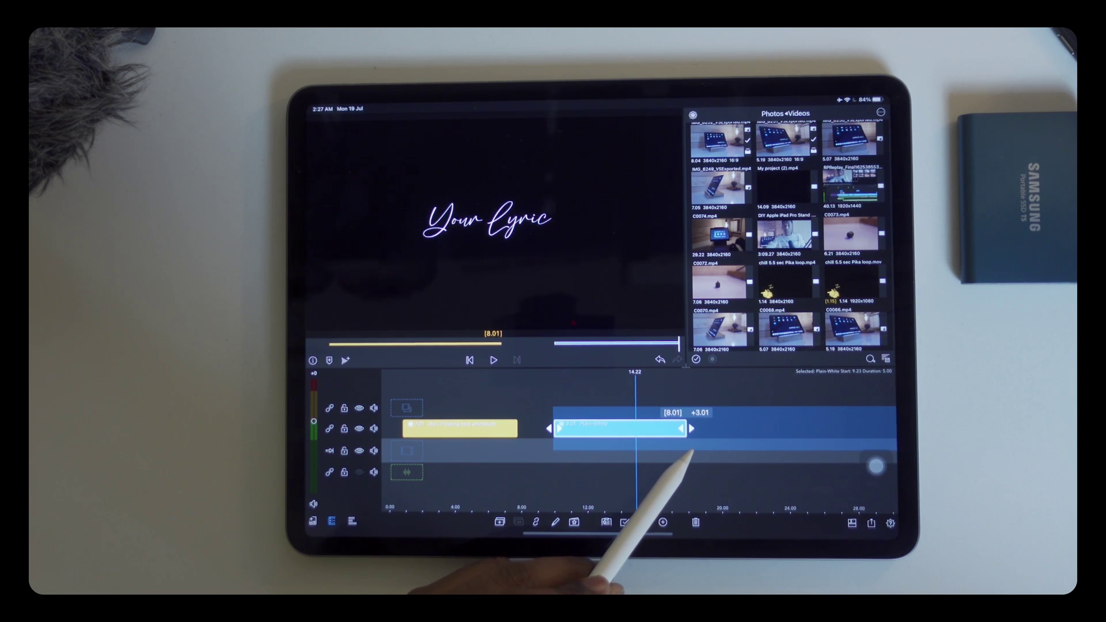
drag(688, 452, 689, 451)
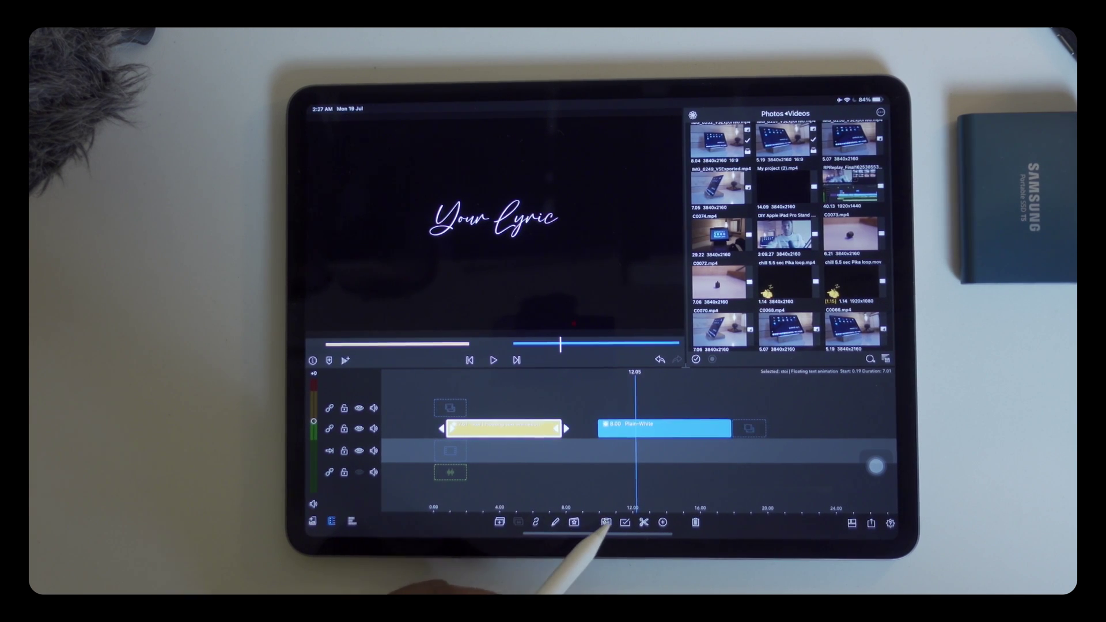
Paste only the grid attribute onto the Plain-White clip and play the result.
click(606, 522)
click(503, 458)
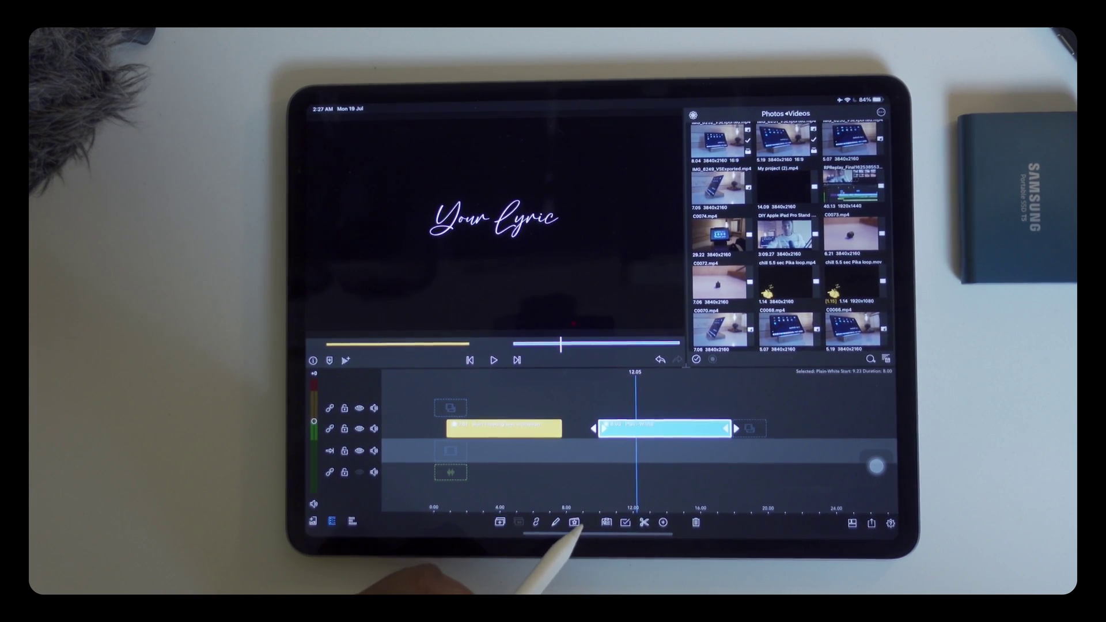
click(605, 522)
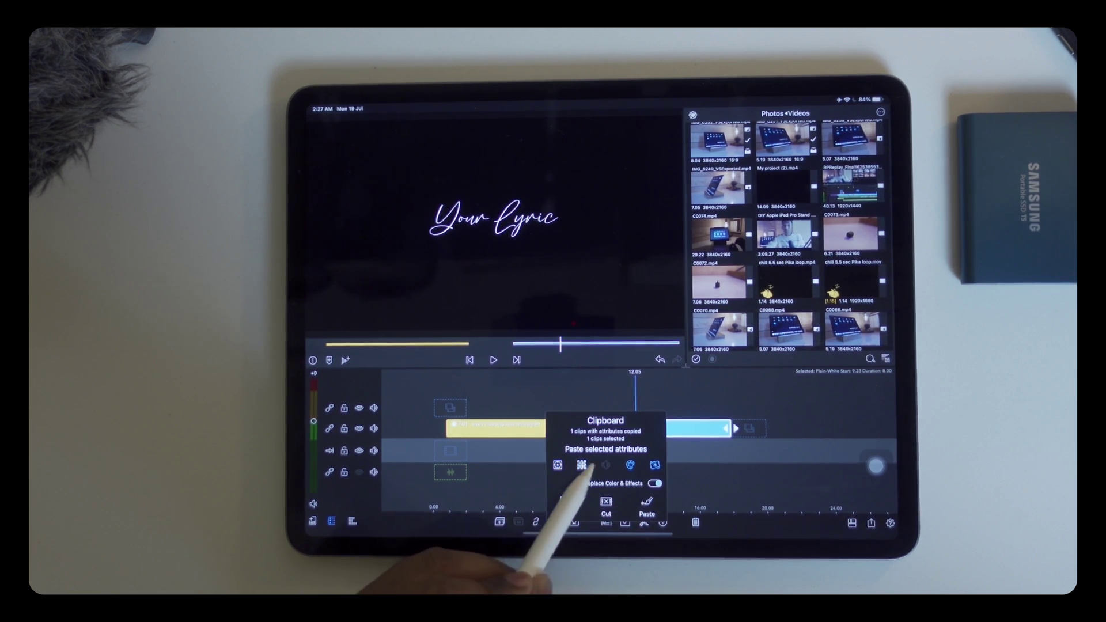
click(582, 466)
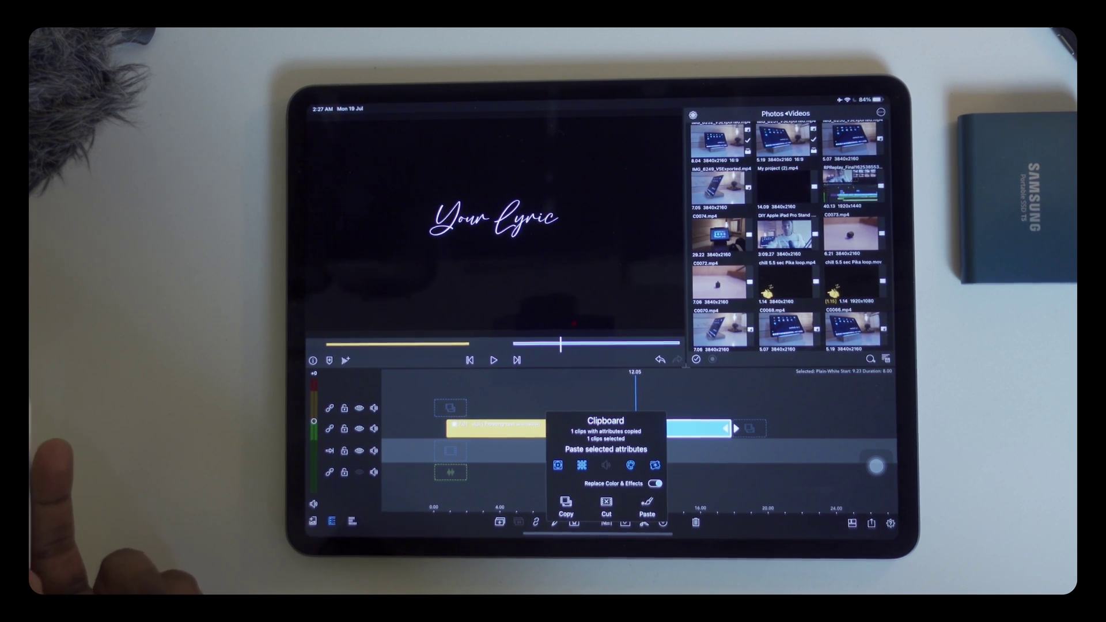
click(647, 503)
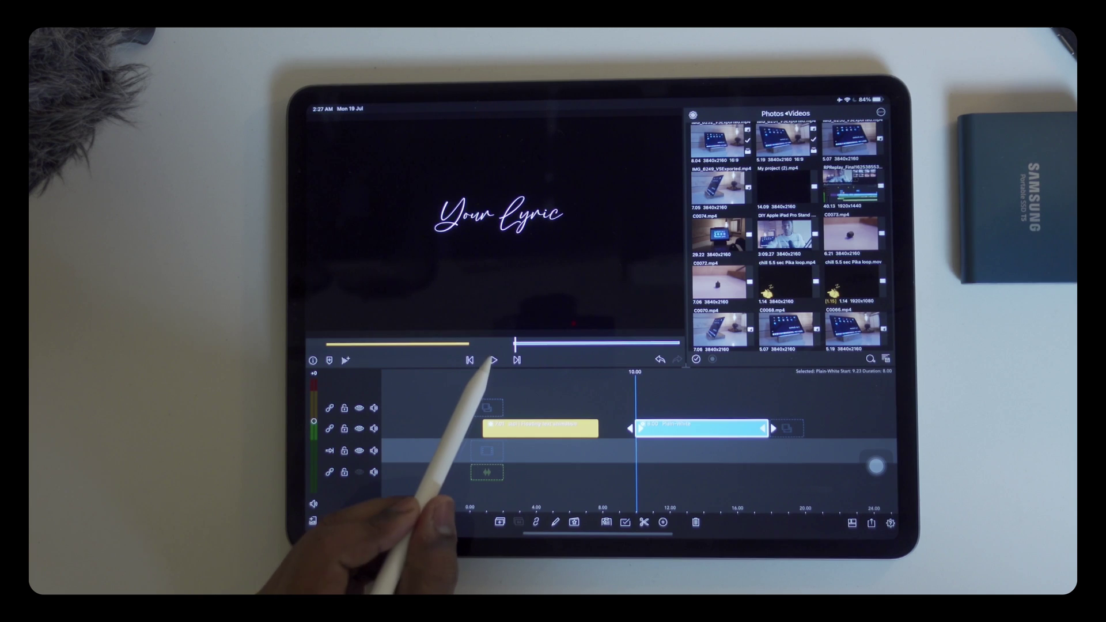
key(space)
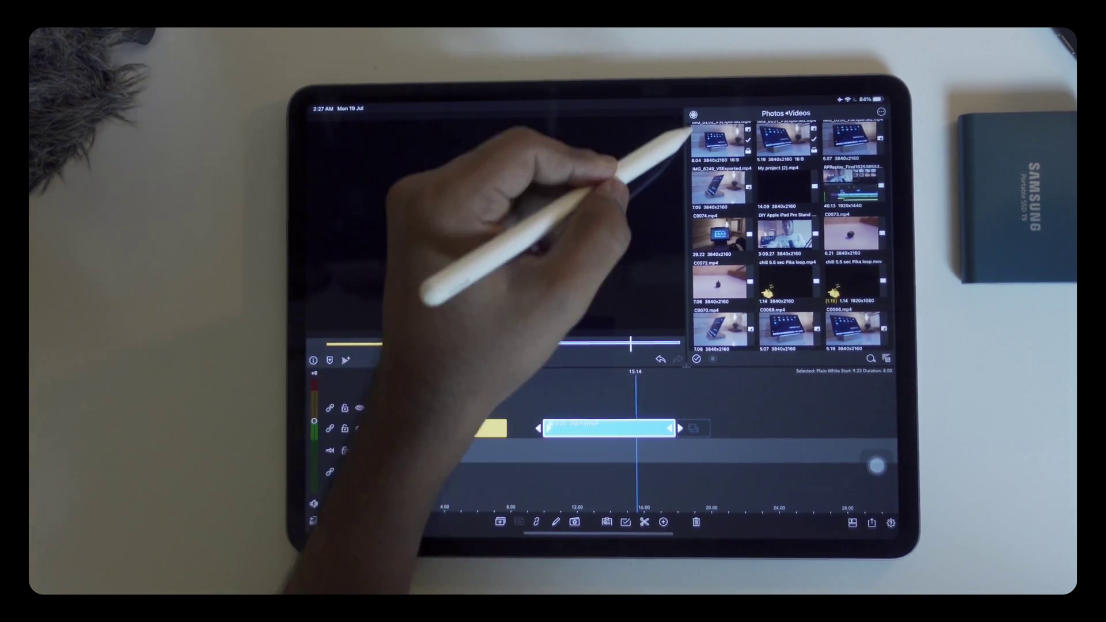
Put lengthened Dip transitions on the Plain-White clip's start and end, then play them.
click(693, 114)
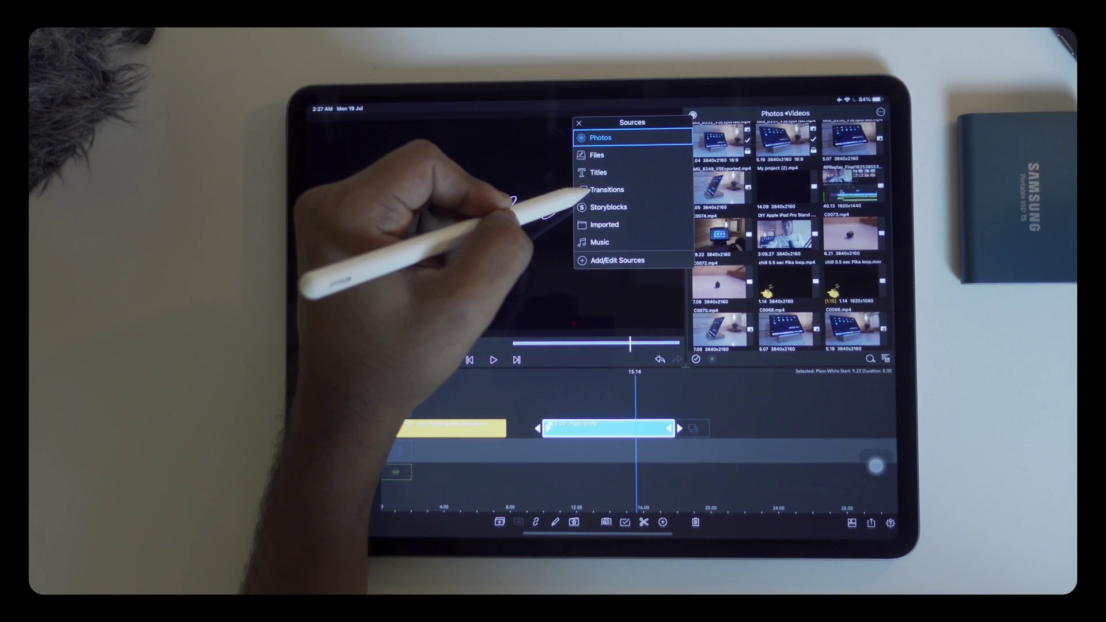
click(605, 189)
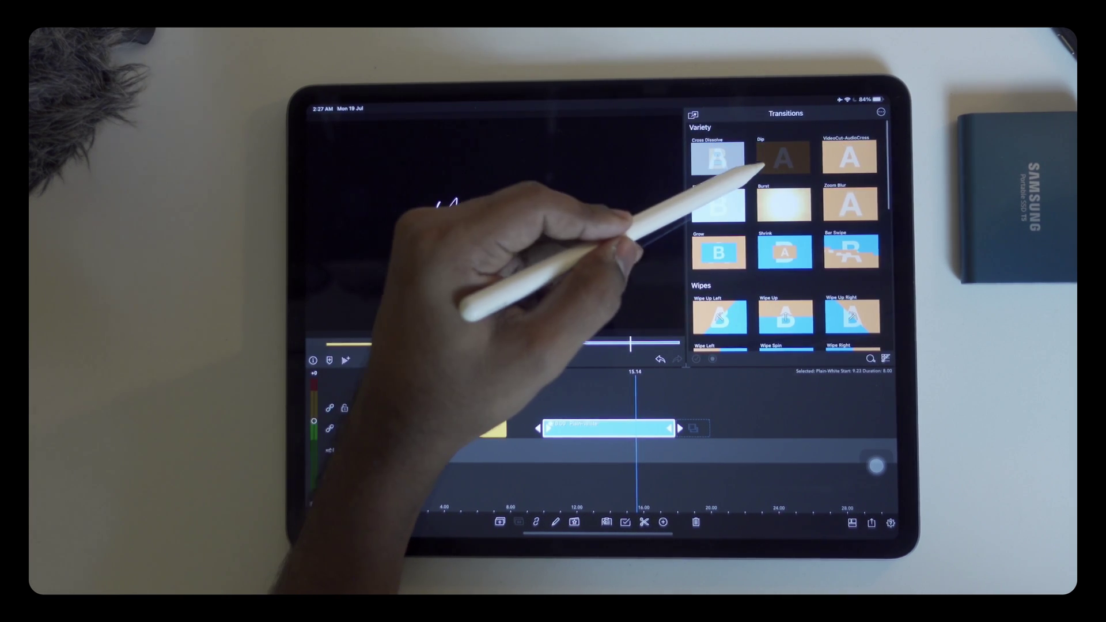
drag(760, 165, 547, 422)
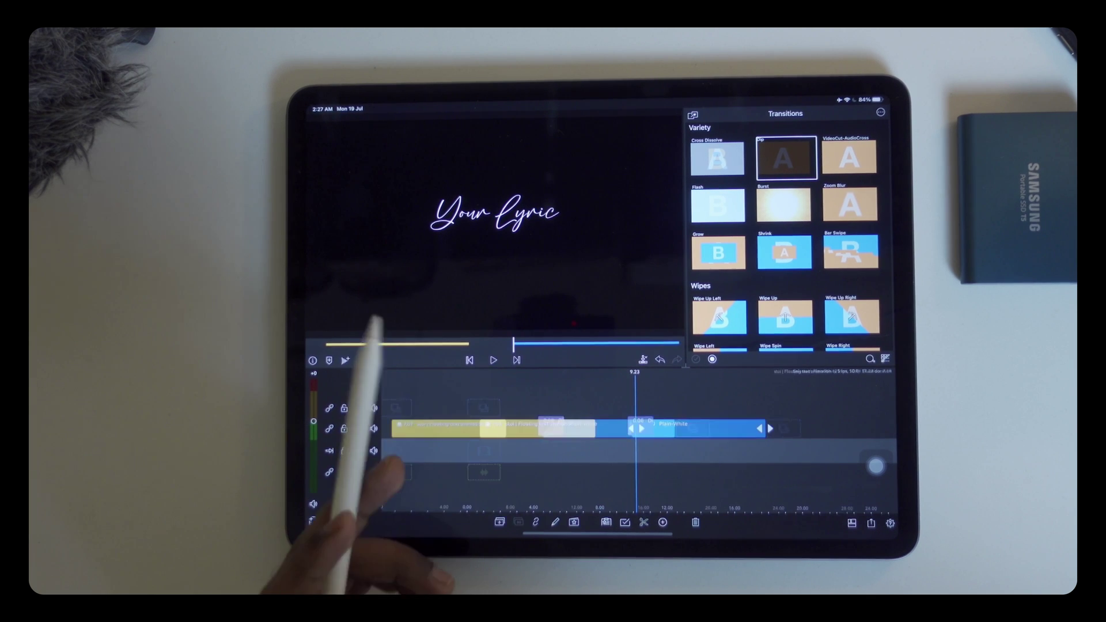
scroll(415, 442, up, 3)
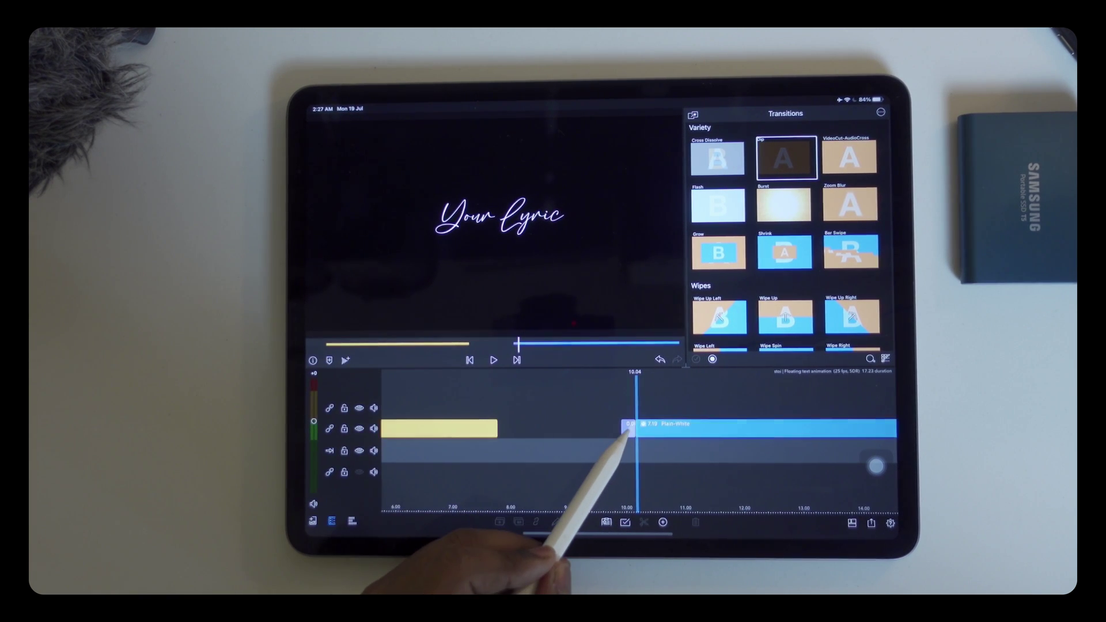
mouse_move(640, 431)
mouse_down()
mouse_move(655, 437)
mouse_move(606, 506)
mouse_up()
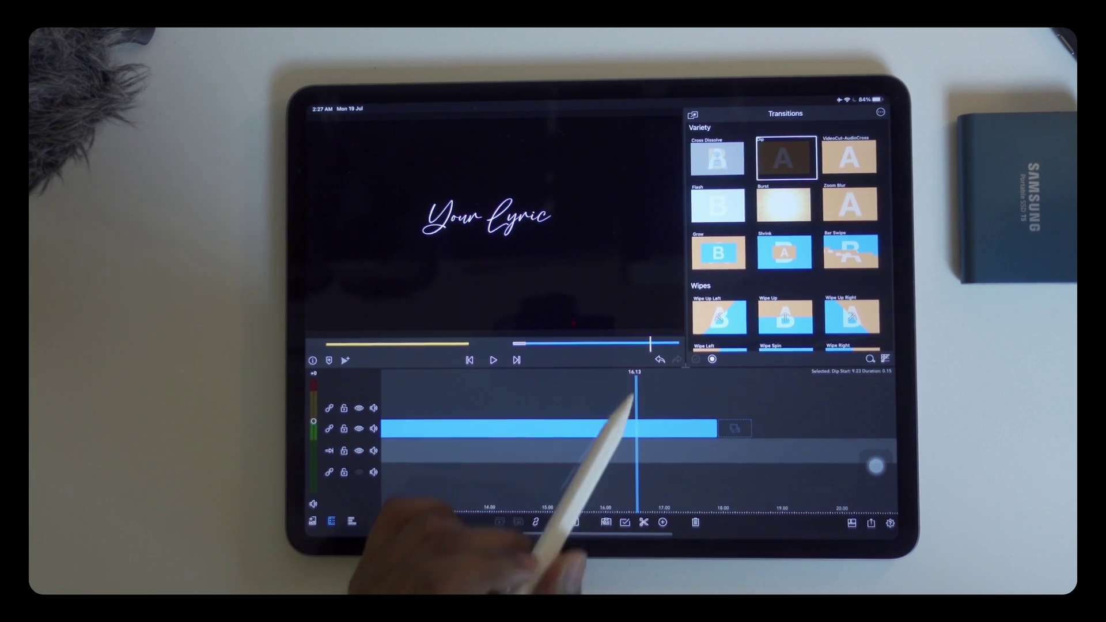
click(704, 424)
drag(703, 424, 595, 433)
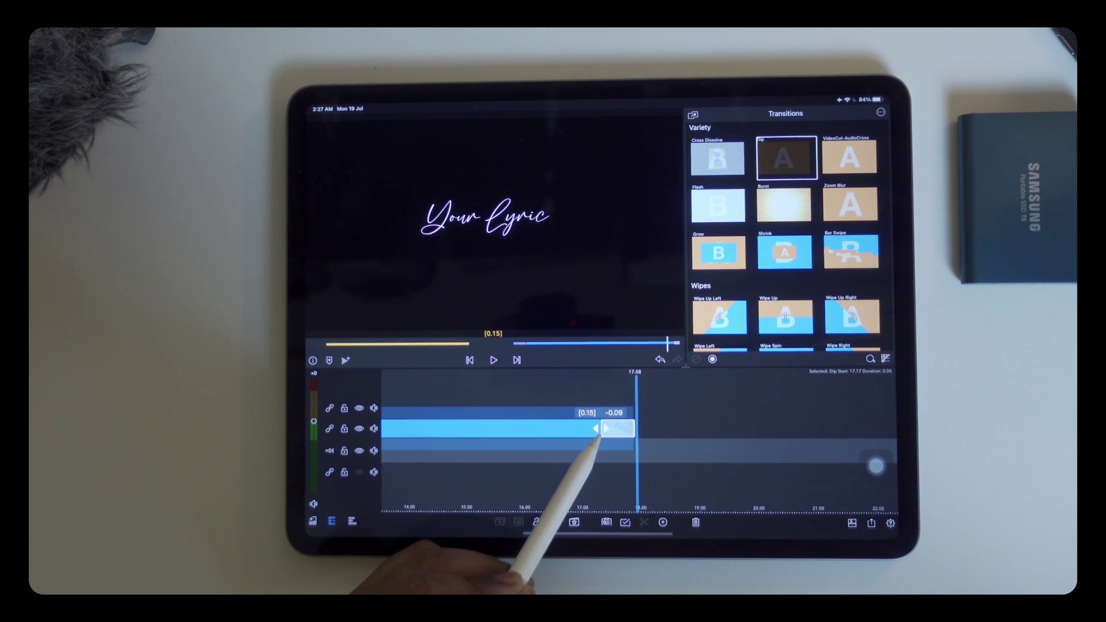
scroll(510, 432, down, 3)
drag(494, 482, 622, 497)
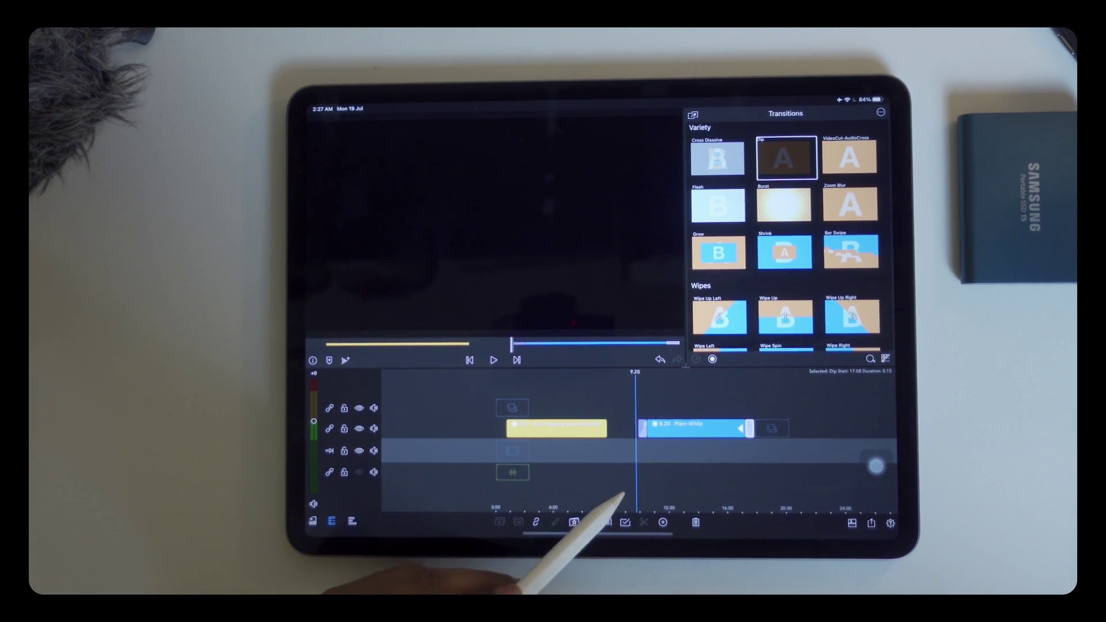
click(494, 360)
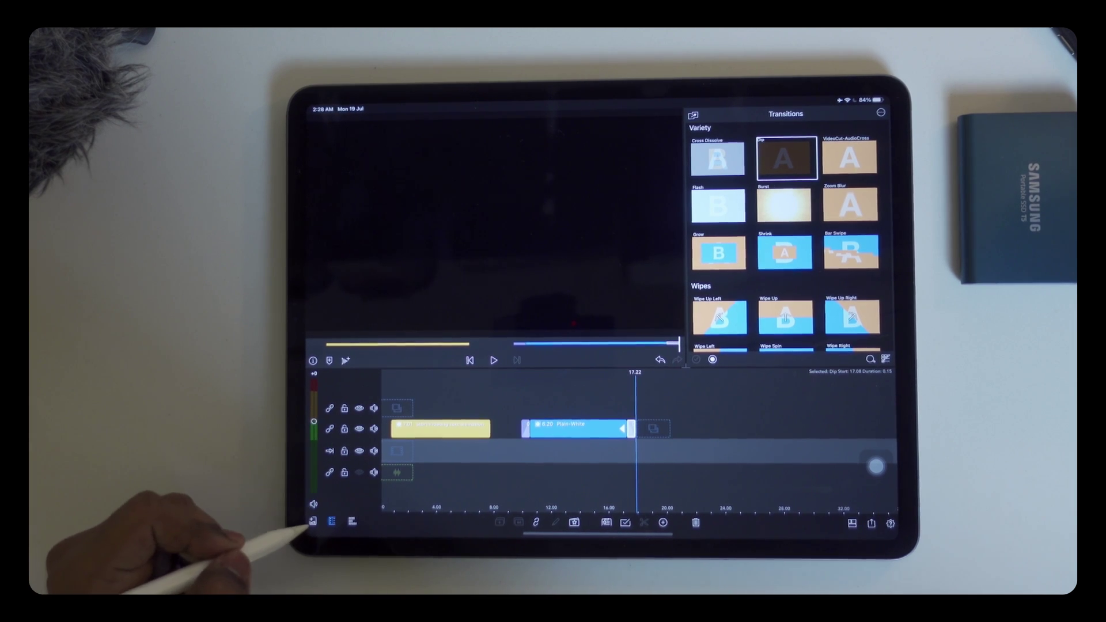
Open the Cambia el paso (Letra/Lyrics) project from the Projects browser.
click(312, 521)
scroll(294, 472, down, 5)
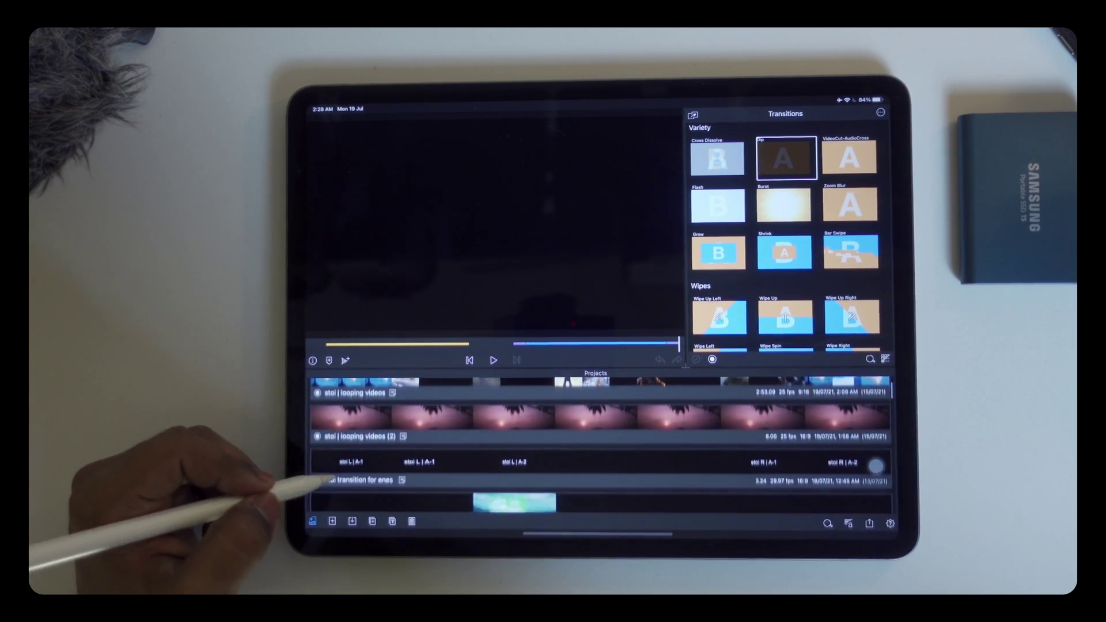
scroll(291, 487, down, 5)
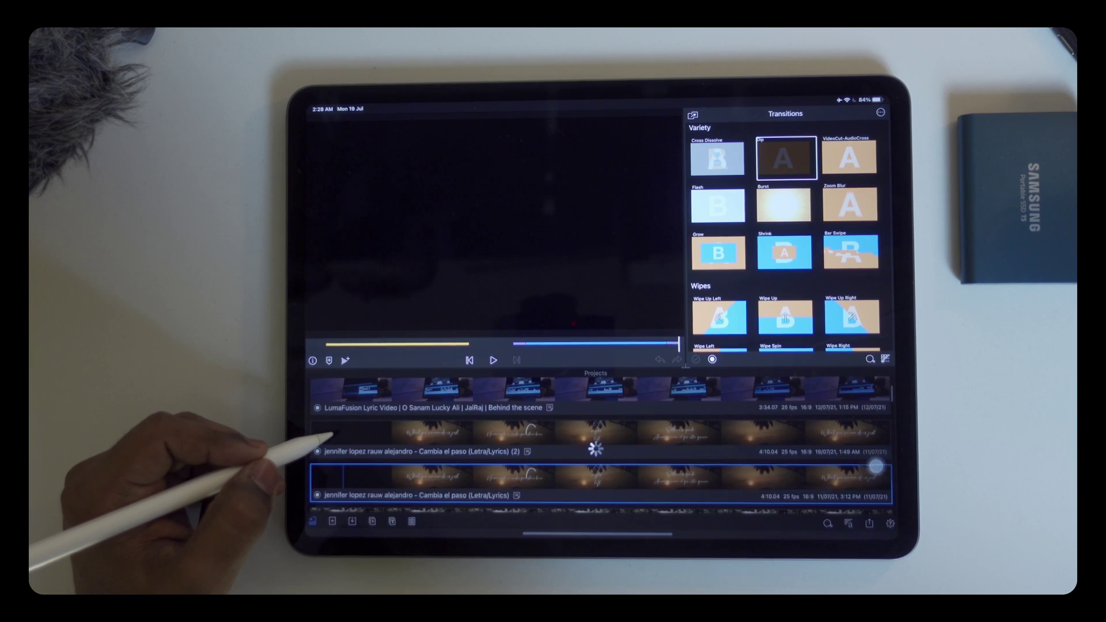
click(311, 484)
click(311, 484)
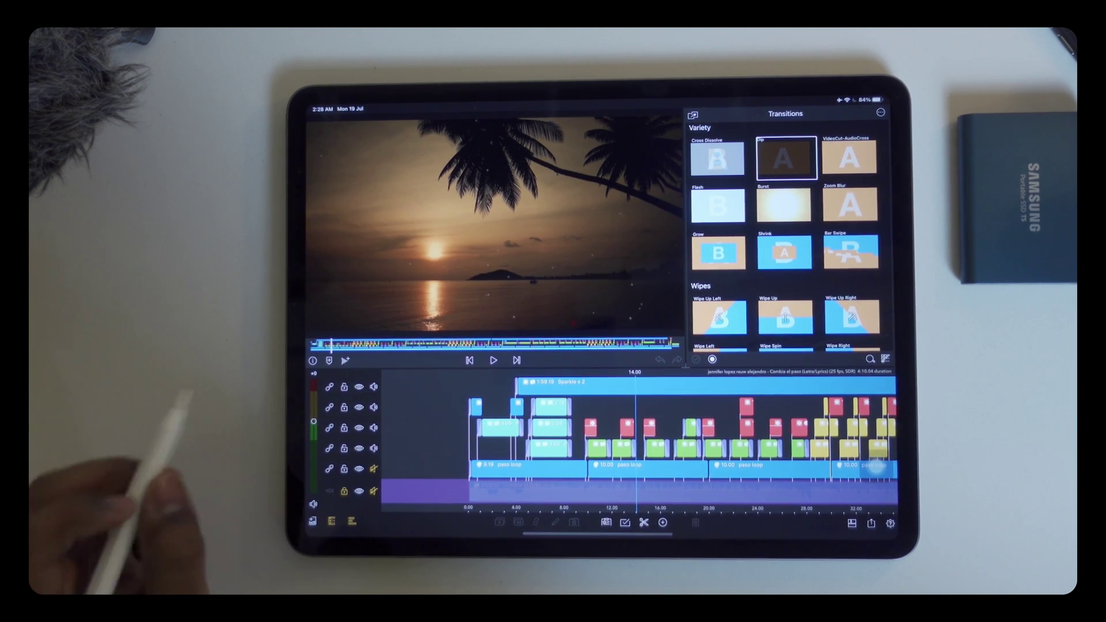
drag(421, 435, 518, 467)
mouse_move(670, 354)
mouse_down()
mouse_move(642, 308)
mouse_move(683, 299)
mouse_up()
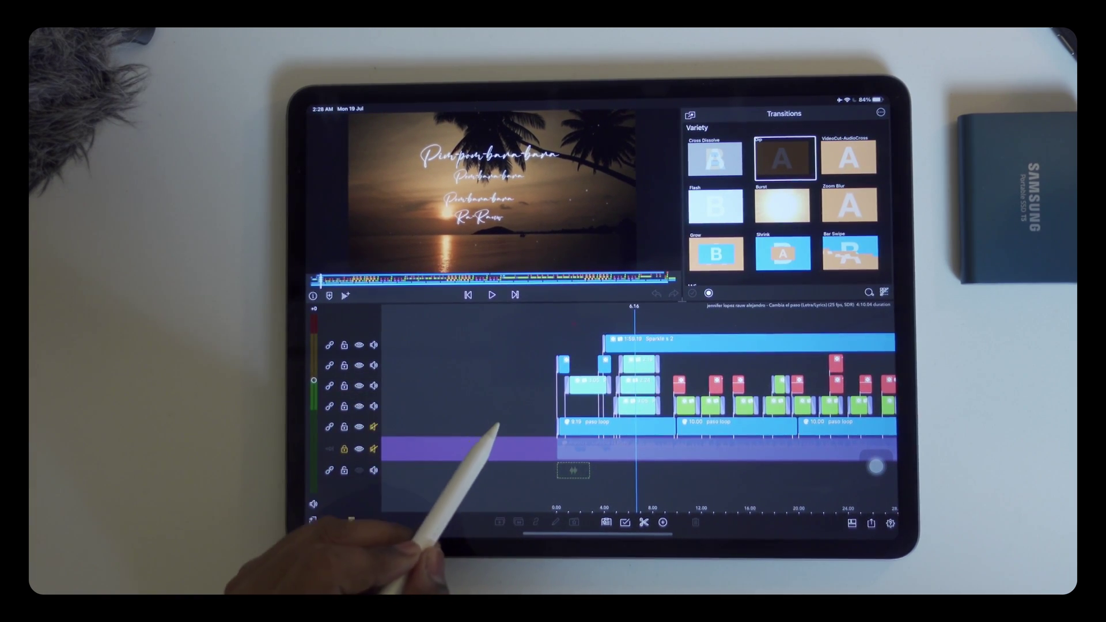
mouse_move(494, 424)
mouse_down()
mouse_move(426, 432)
mouse_move(586, 489)
mouse_up()
scroll(606, 407, up, 5)
Scrub through the song's timeline to near the end and back to the start.
mouse_move(575, 433)
mouse_down()
mouse_move(522, 430)
mouse_move(562, 472)
mouse_up()
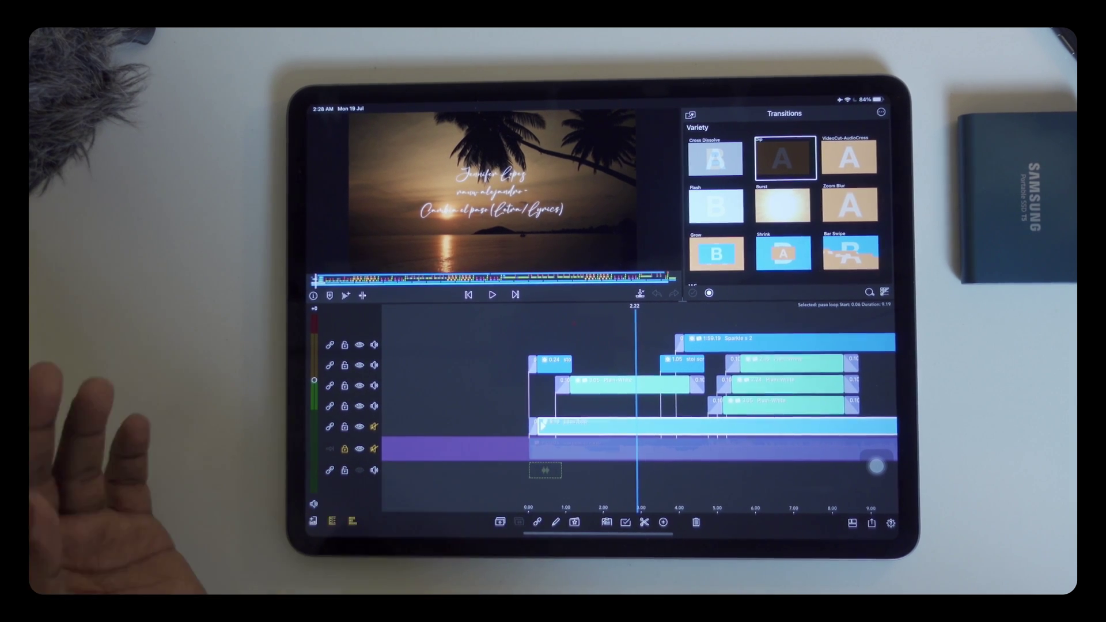
scroll(479, 454, down, 5)
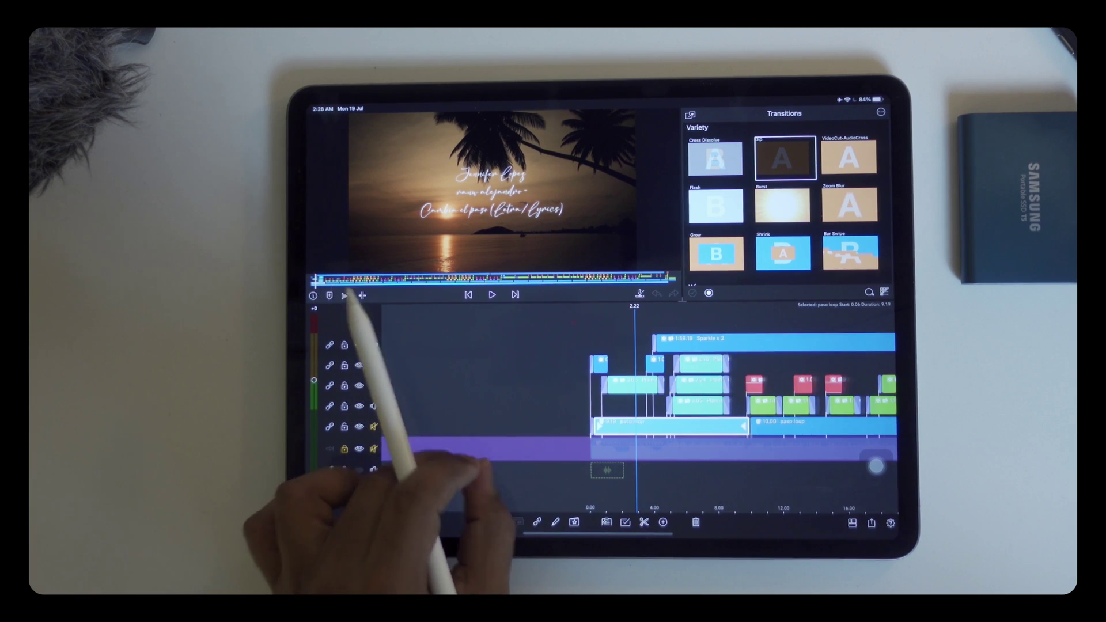
scroll(666, 407, down, 5)
drag(571, 480, 459, 481)
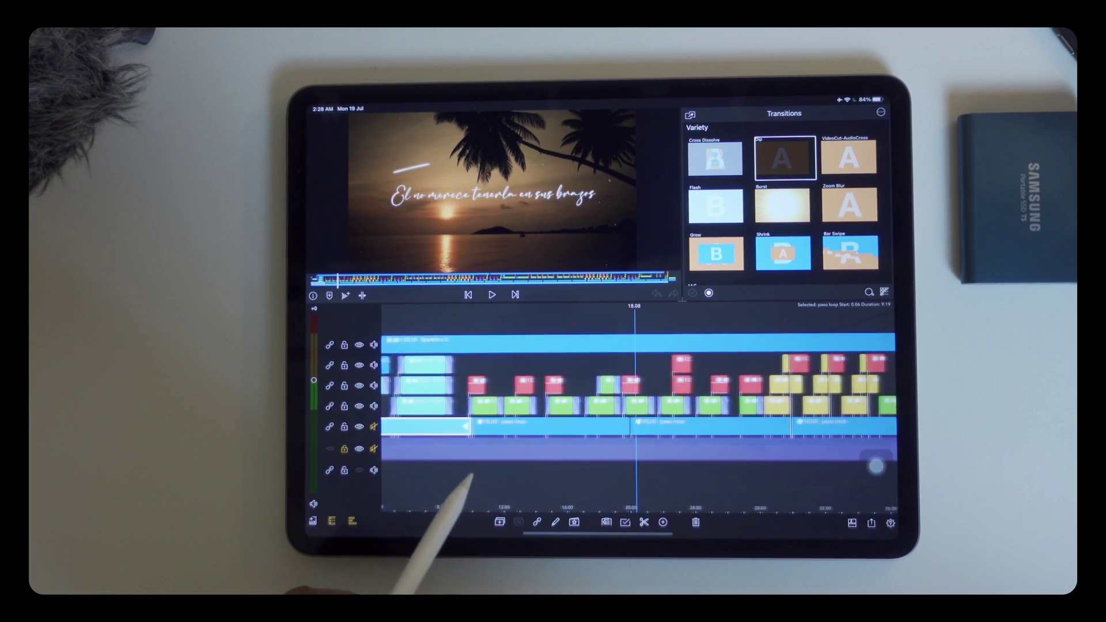
drag(395, 279, 645, 279)
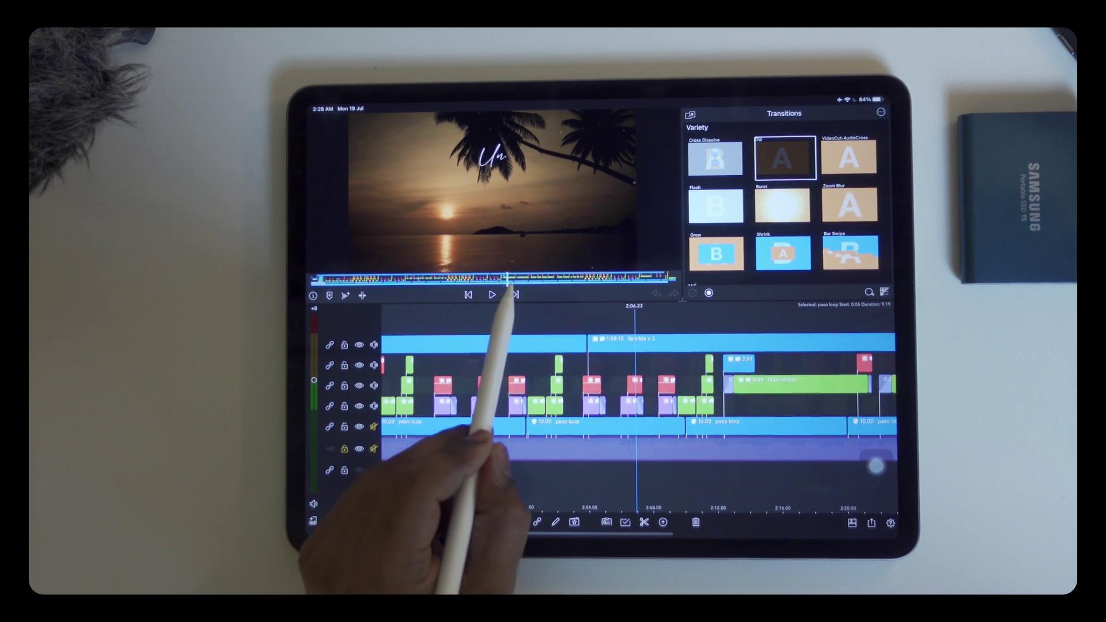
mouse_move(537, 468)
mouse_down()
mouse_move(470, 455)
mouse_move(523, 467)
mouse_move(594, 439)
mouse_up()
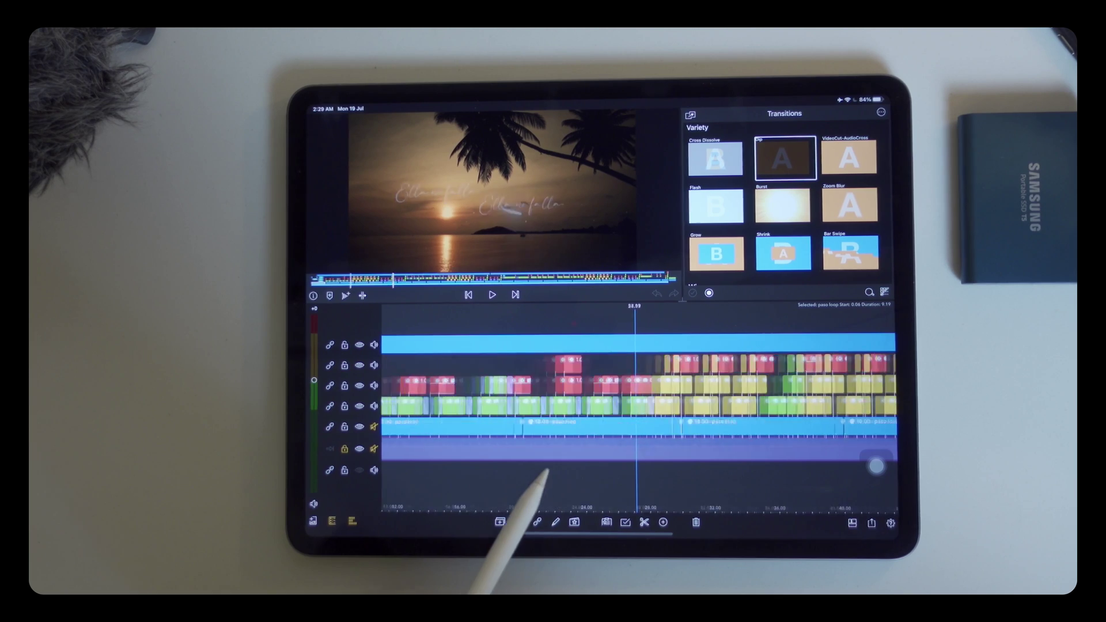
drag(528, 459, 549, 471)
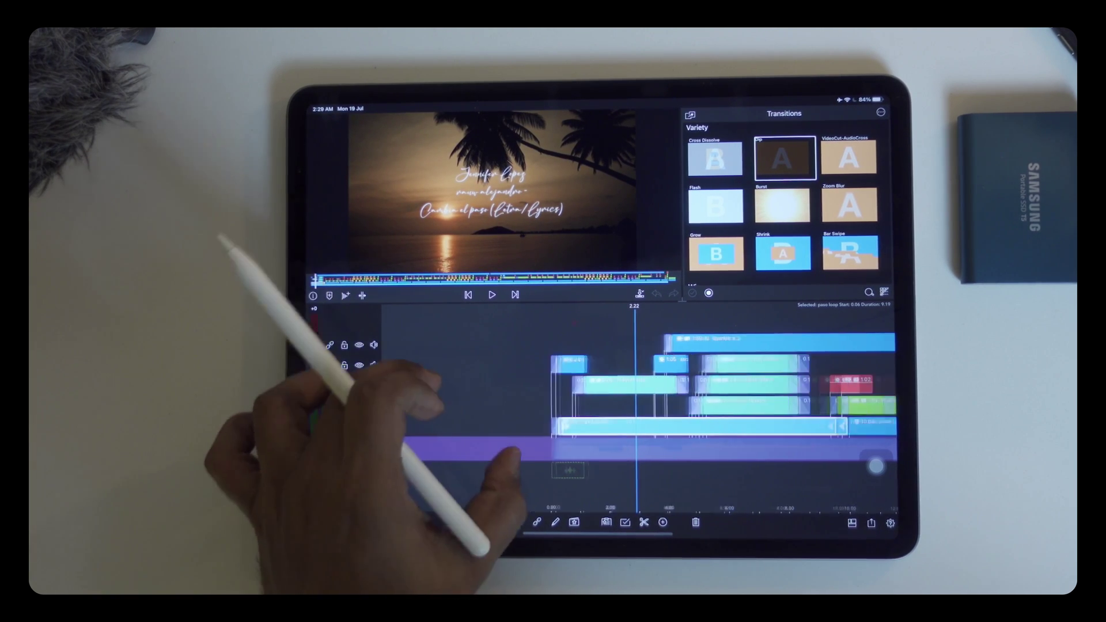
scroll(485, 406, up, 5)
Inspect the opening title clip's size and position settings, then close them.
click(580, 382)
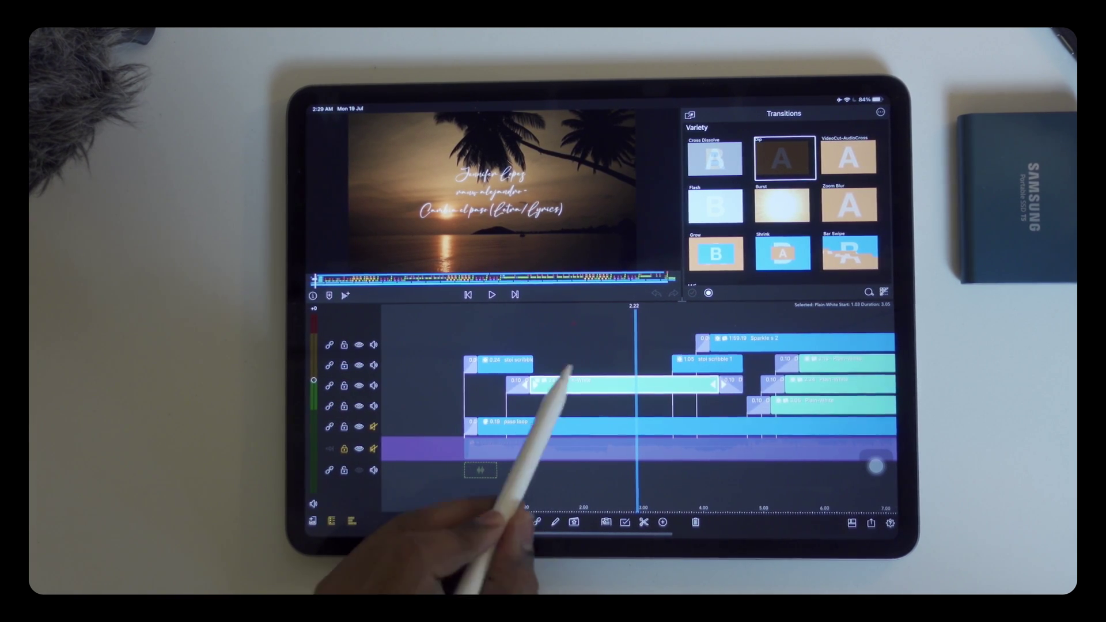
click(556, 523)
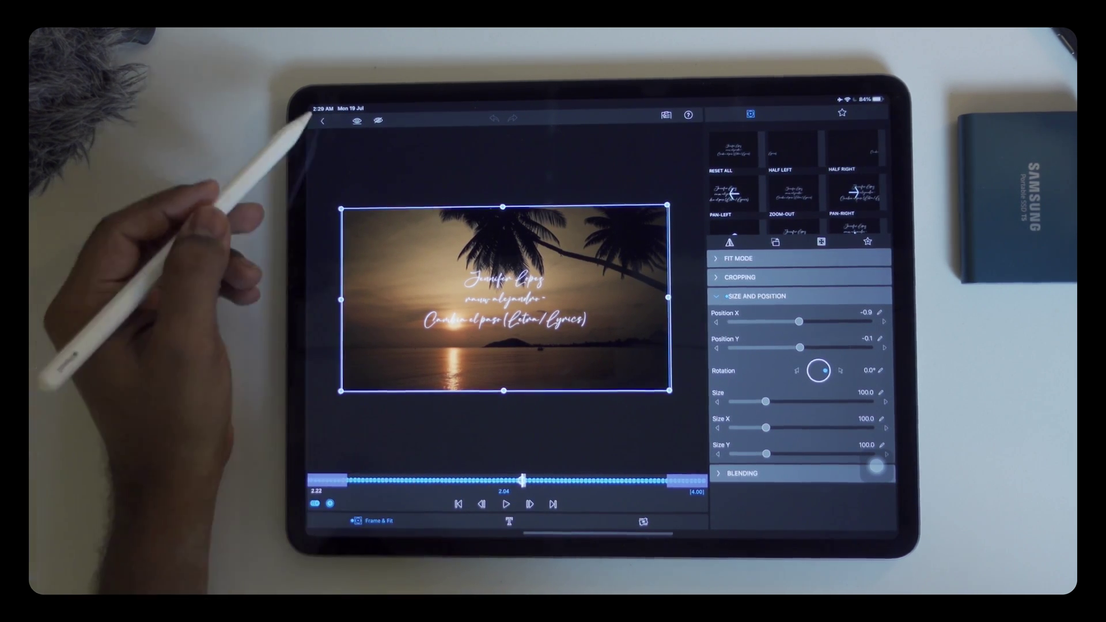
click(322, 121)
Replay the opening title lyrics, then open the track-2 scribble clip's Frame & Fit settings.
drag(485, 473, 574, 478)
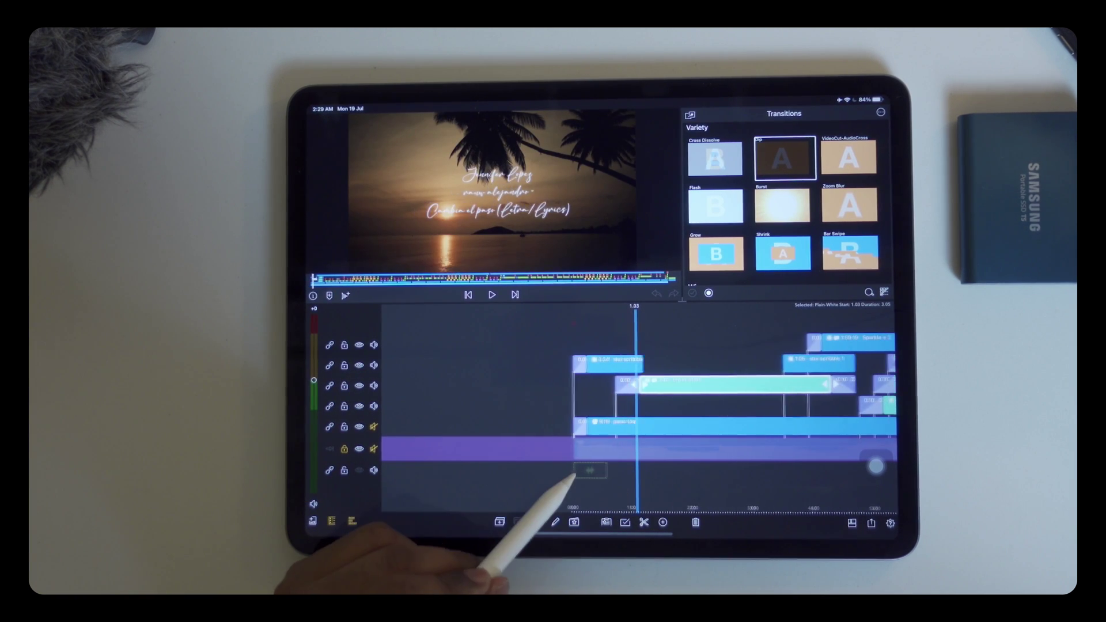
click(492, 295)
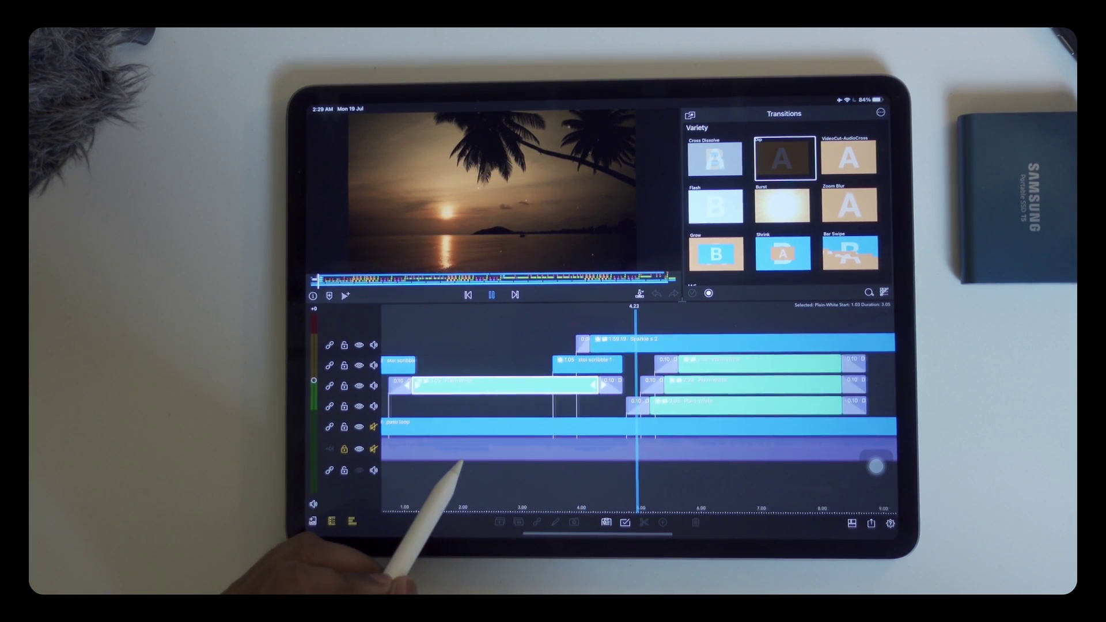
drag(516, 462, 537, 463)
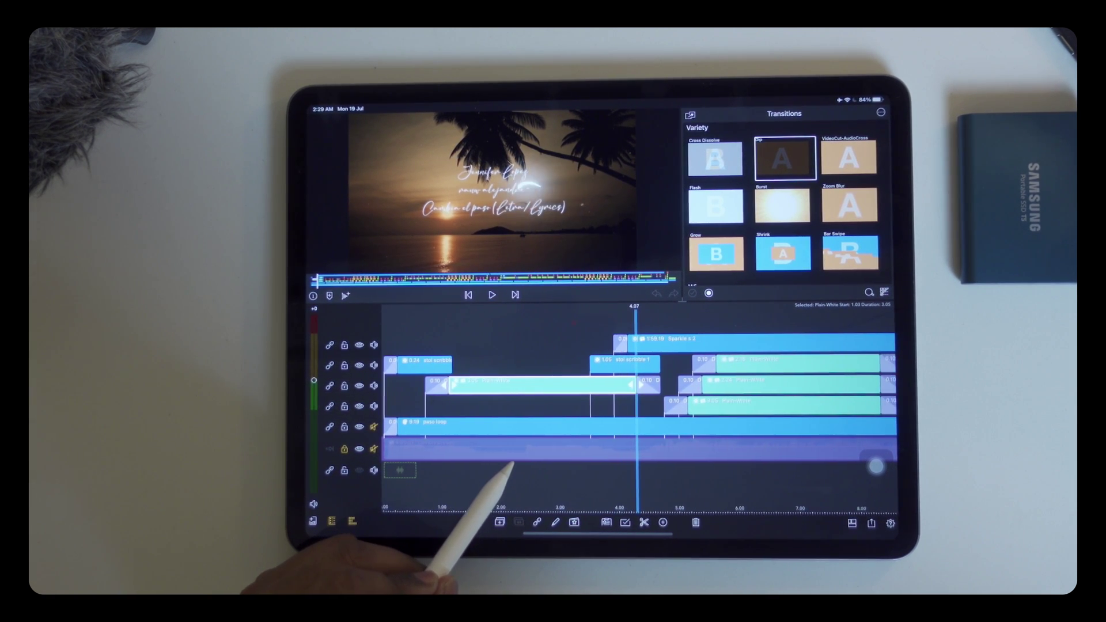
scroll(605, 406, up, 5)
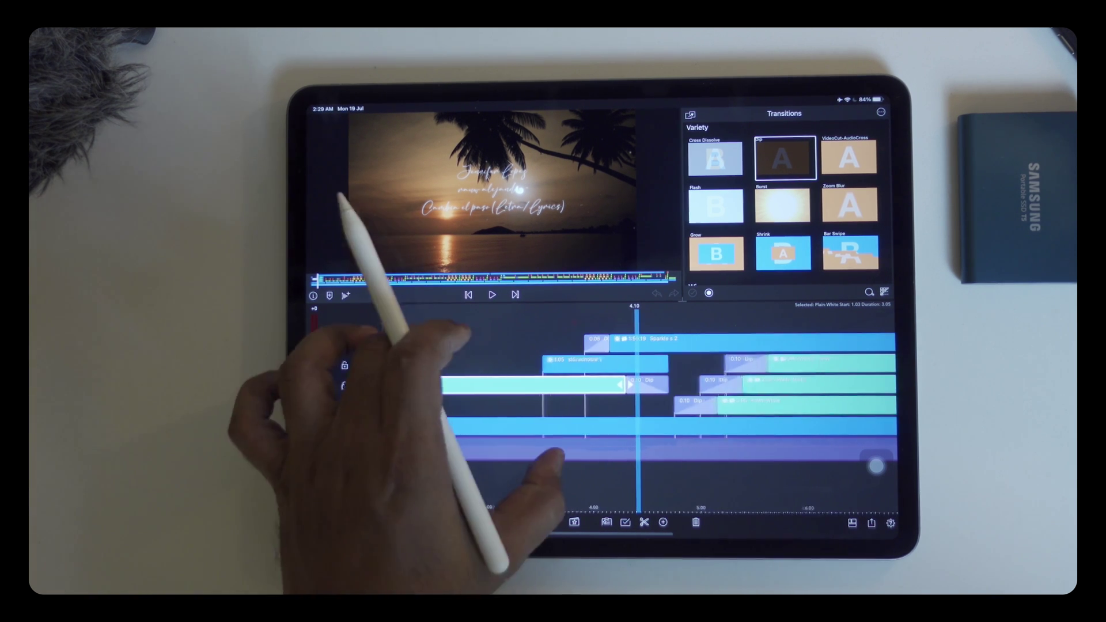
click(543, 363)
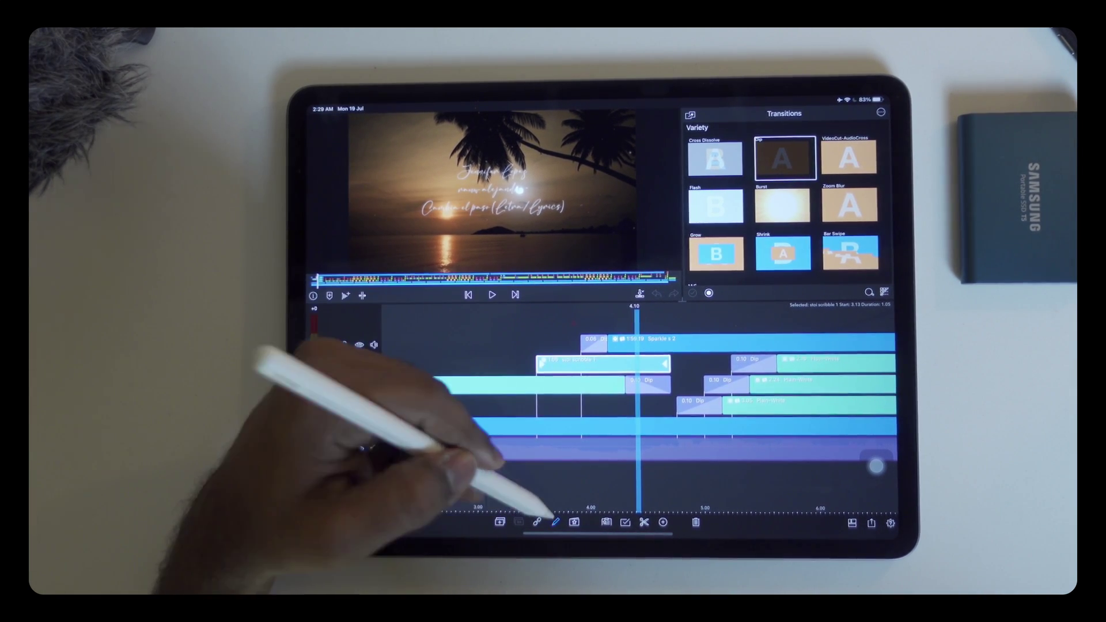
click(554, 524)
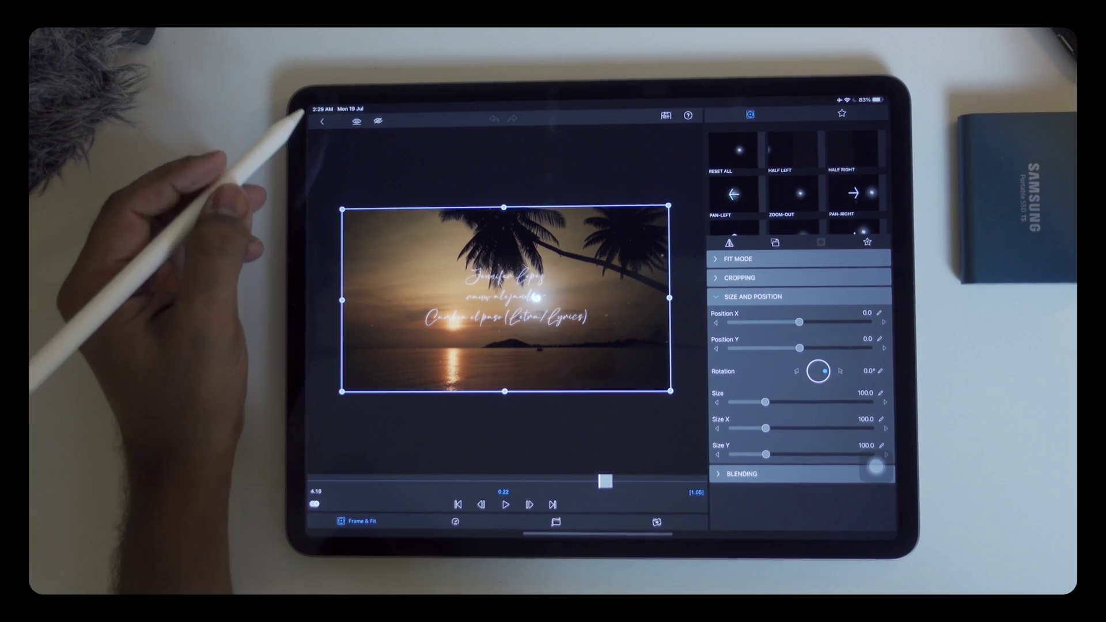
Reopen the scribble clip, confirm Screen blend at 100% opacity, and return to the timeline.
click(322, 124)
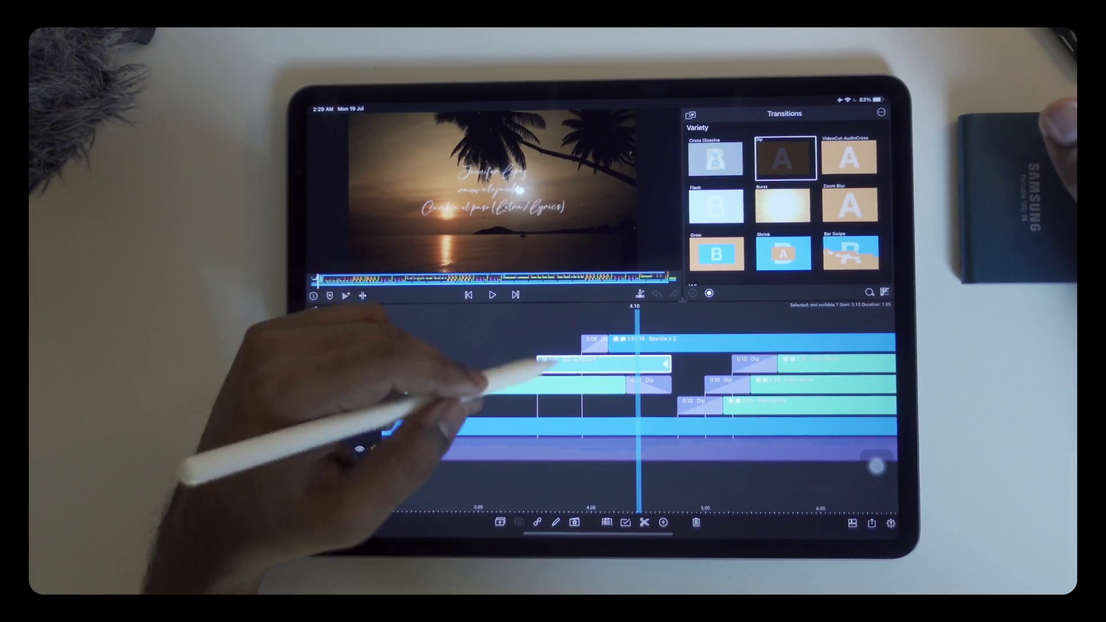
scroll(519, 407, up, 3)
scroll(484, 415, down, 5)
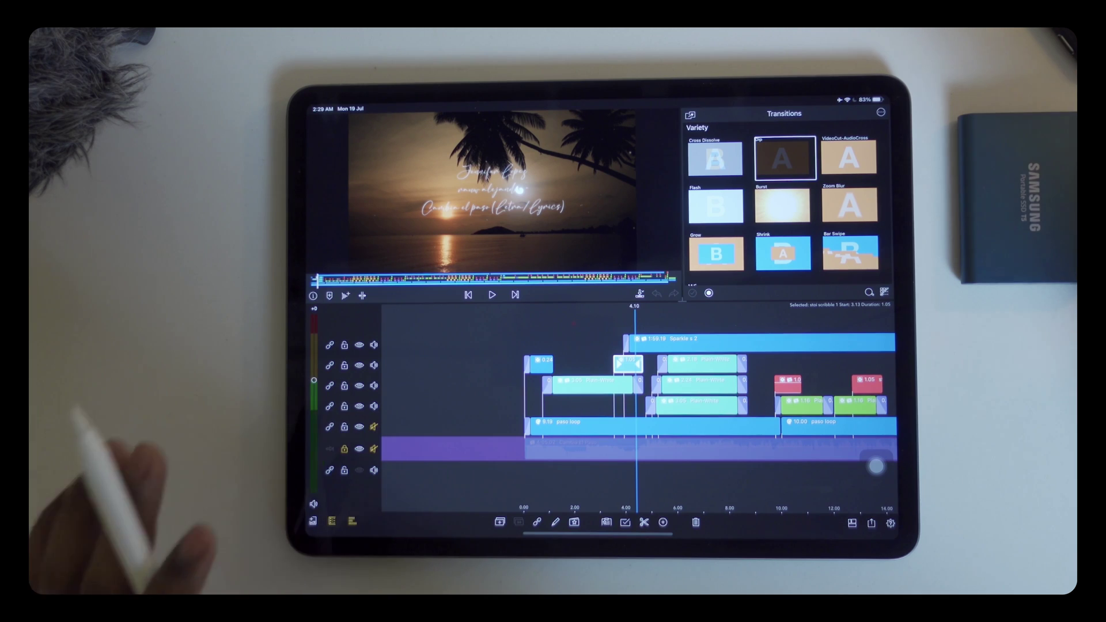
scroll(484, 406, up, 3)
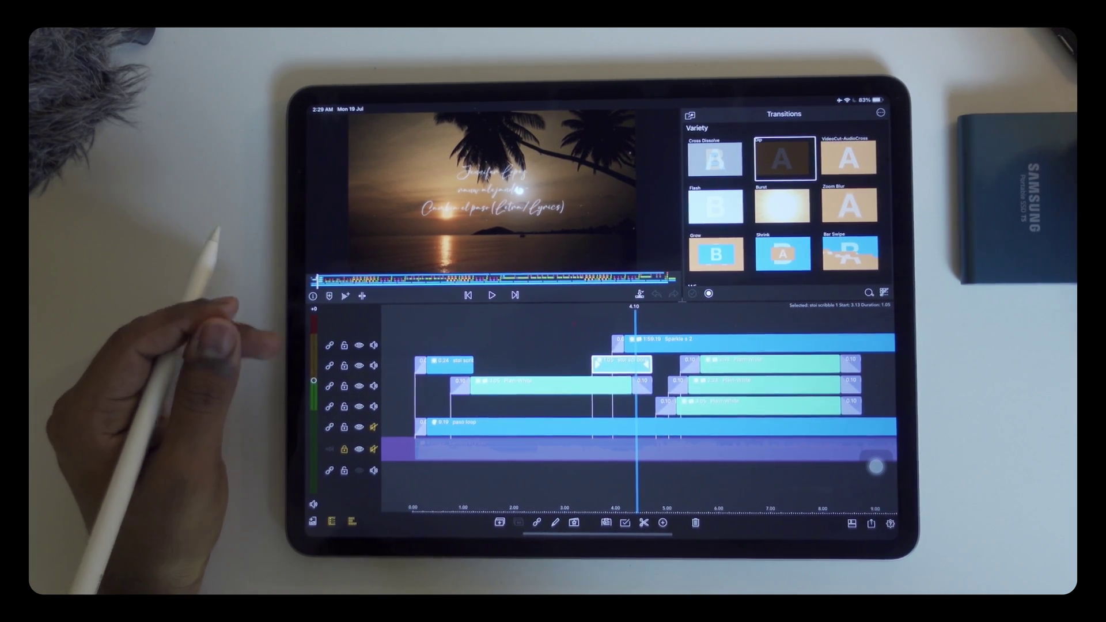
scroll(519, 406, up, 3)
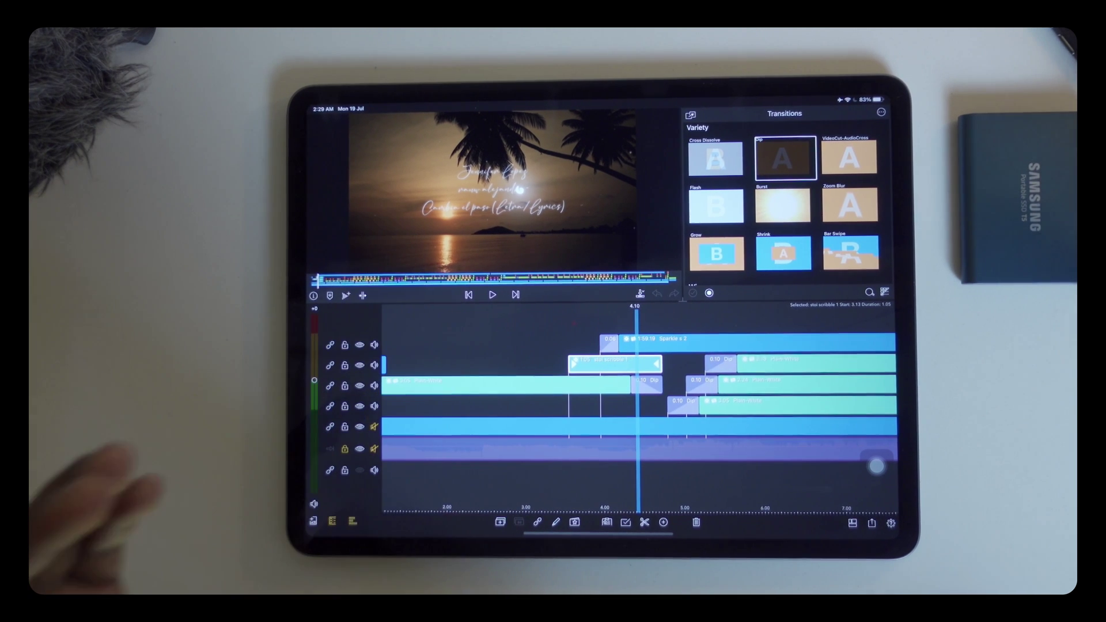
drag(482, 463, 546, 464)
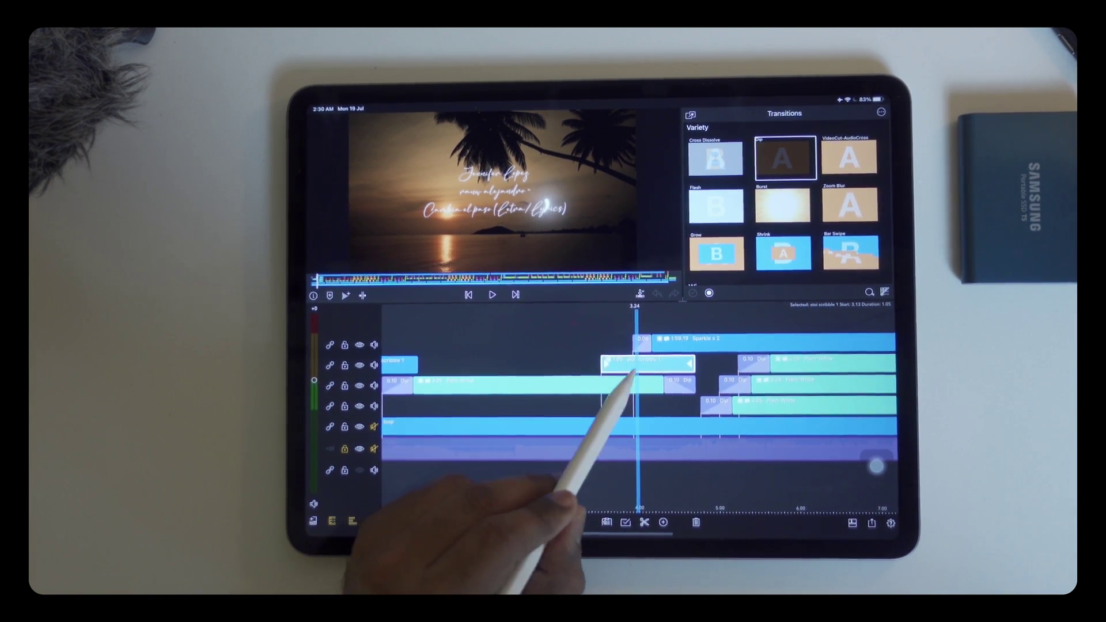
click(555, 523)
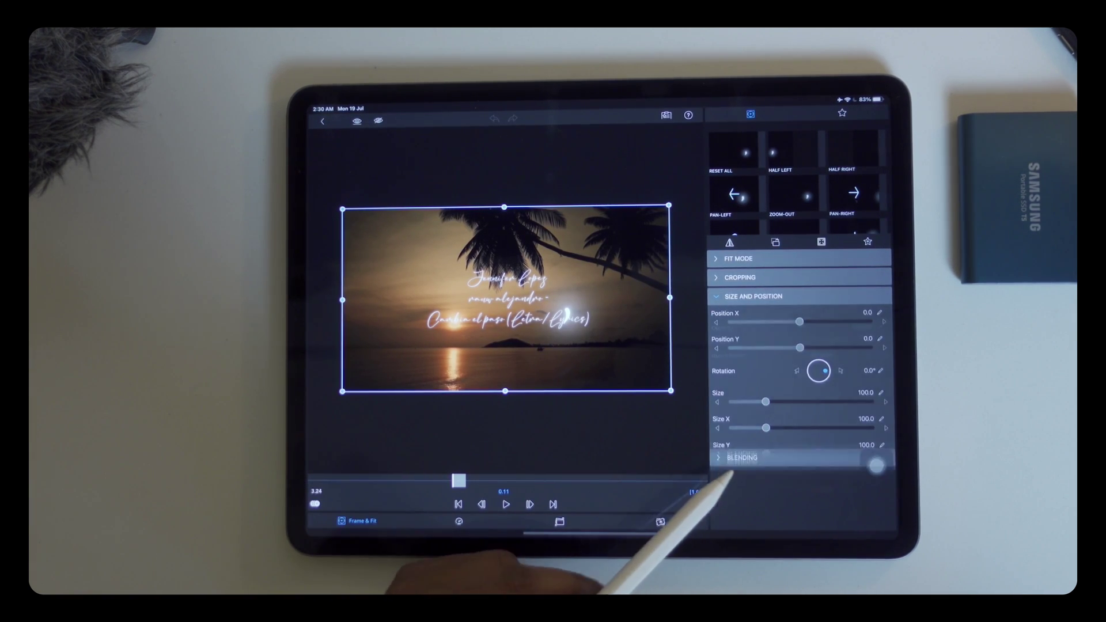
click(738, 474)
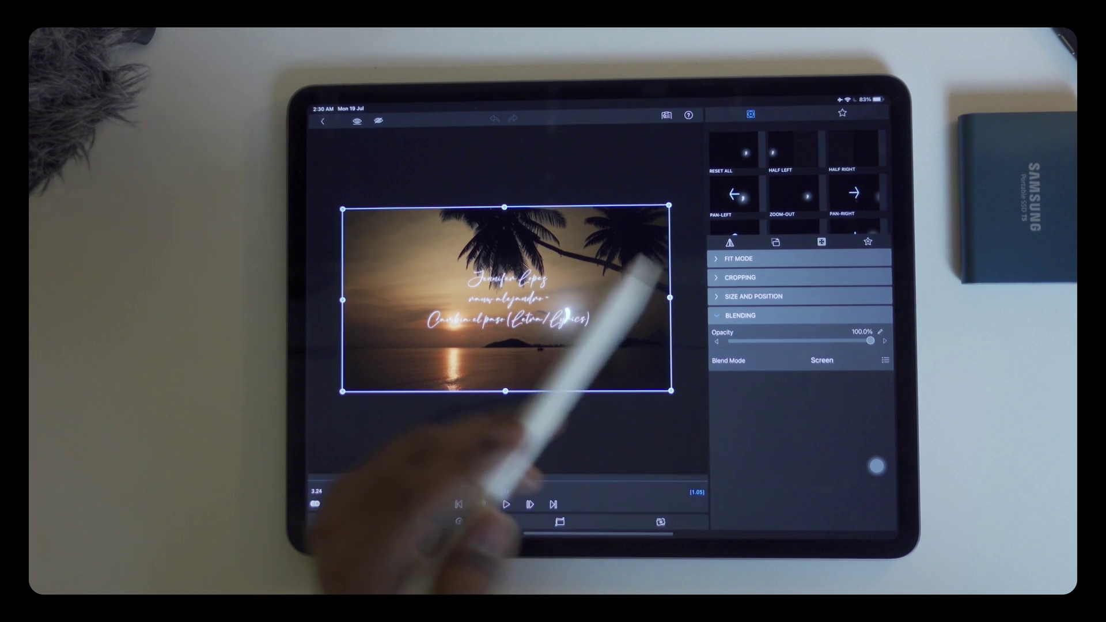
click(322, 121)
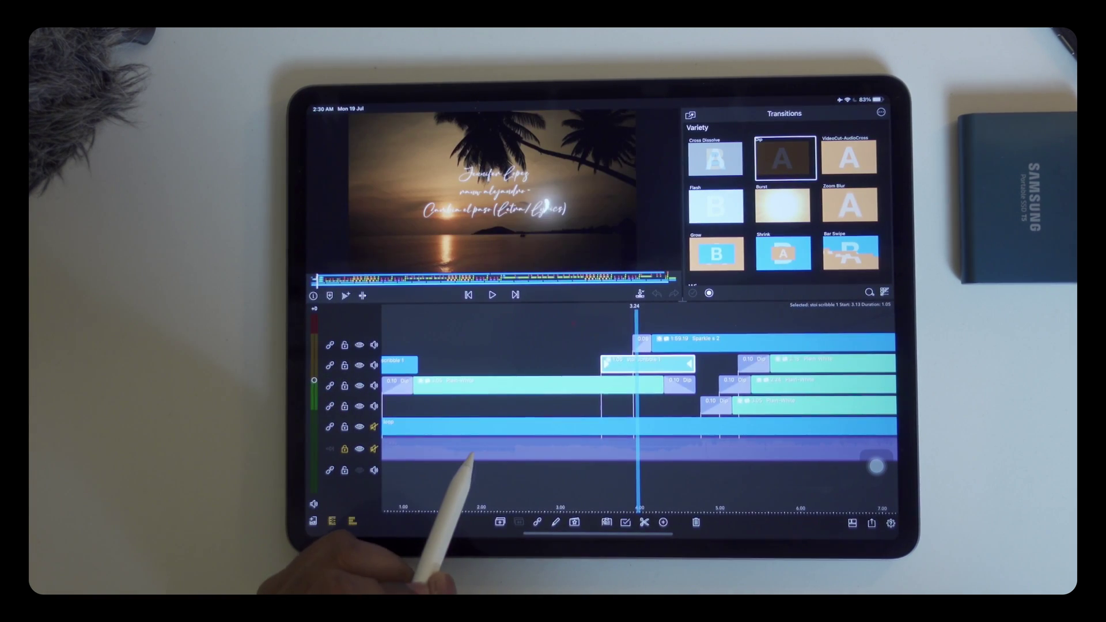
mouse_move(420, 519)
mouse_down()
mouse_move(476, 513)
mouse_move(584, 472)
mouse_move(492, 465)
mouse_up()
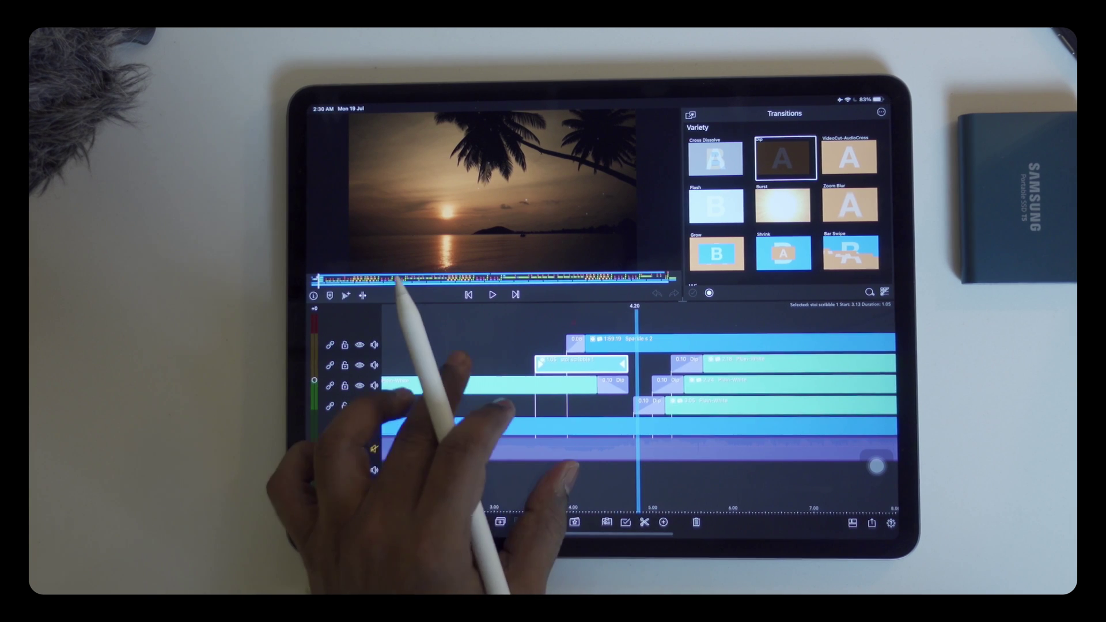
scroll(605, 415, down, 5)
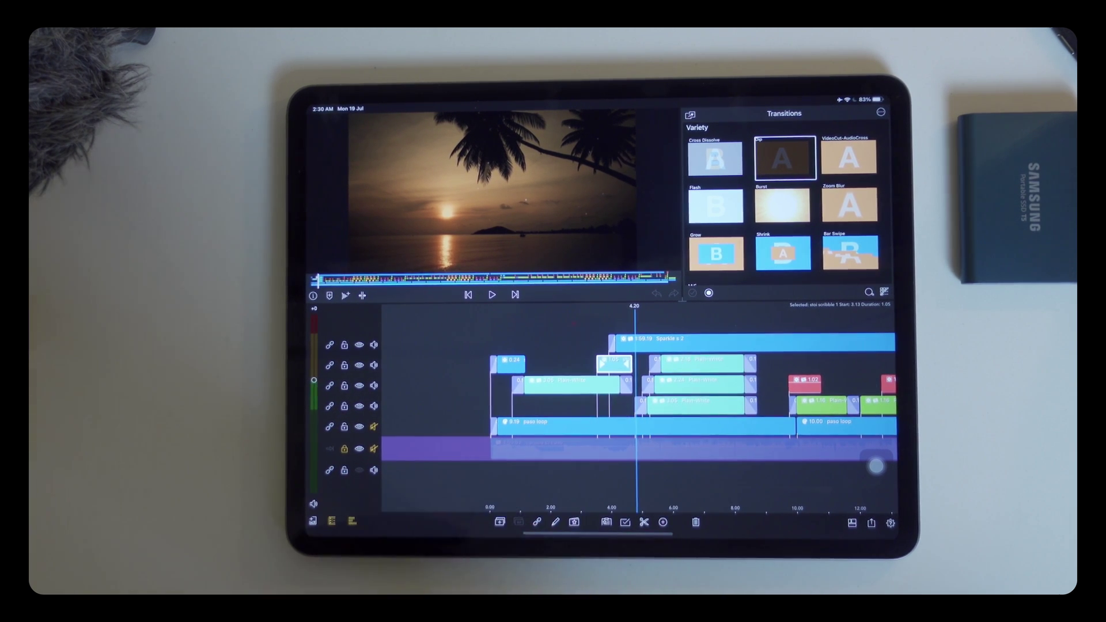
Paste the copied text attributes onto the title lyric, then select the red scribble 2 clip near 10 s.
mouse_move(662, 462)
mouse_down()
mouse_move(595, 484)
mouse_move(548, 481)
mouse_up()
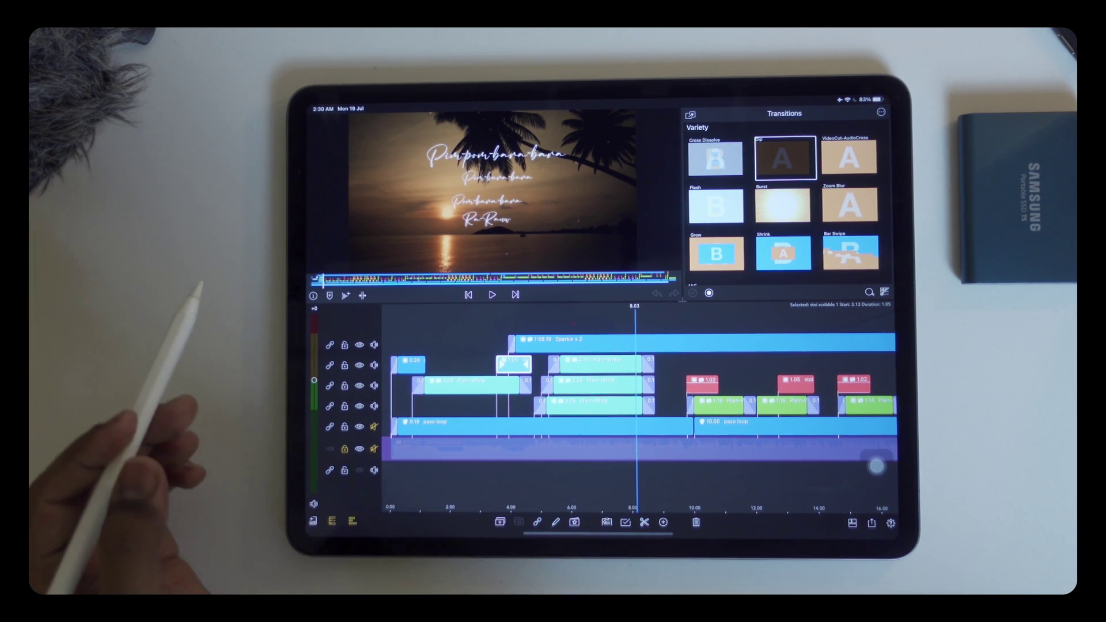
drag(493, 488, 612, 493)
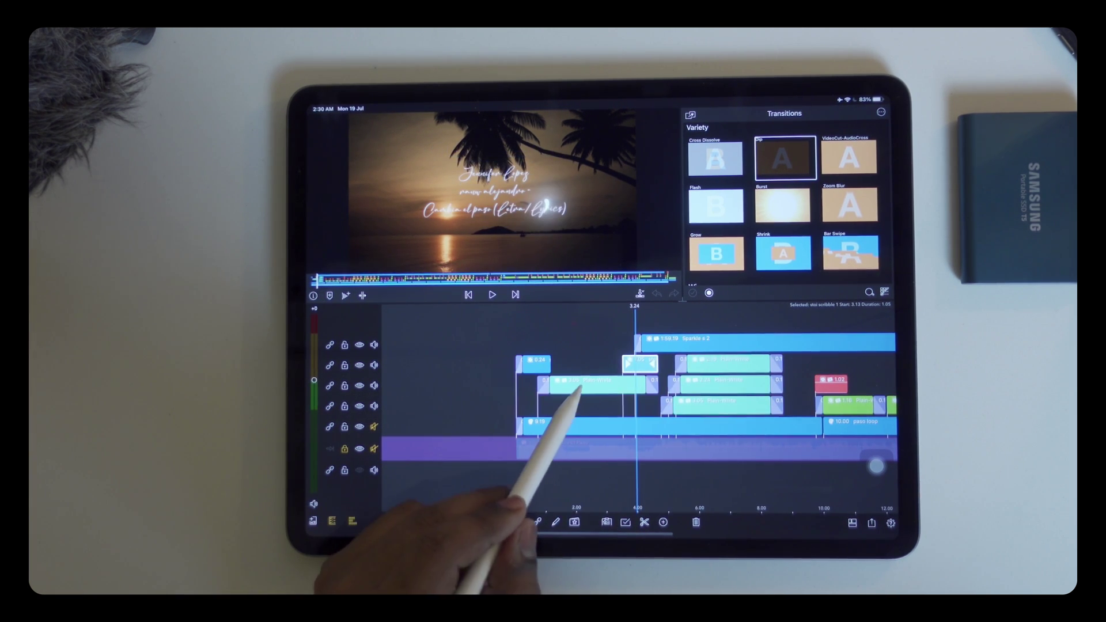
click(567, 506)
drag(628, 431, 551, 432)
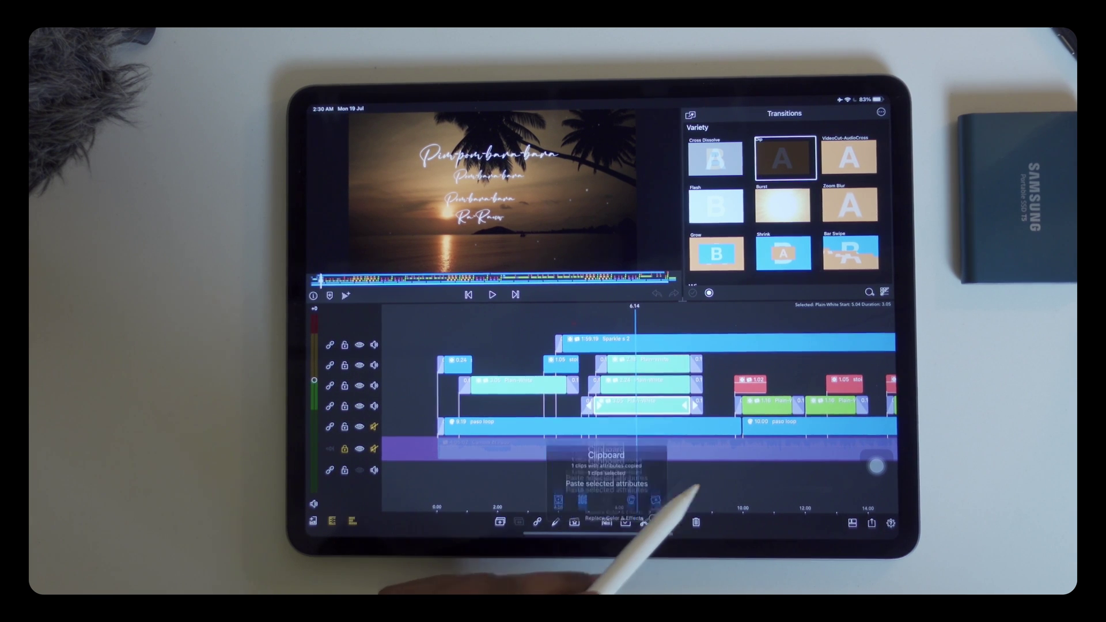
drag(679, 494, 551, 488)
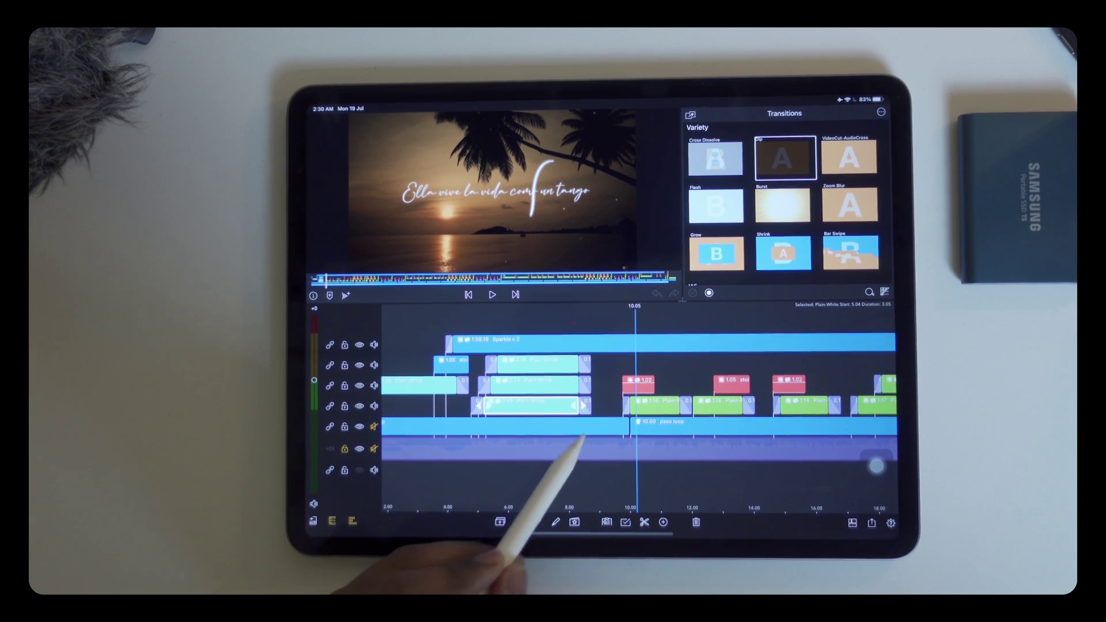
click(638, 381)
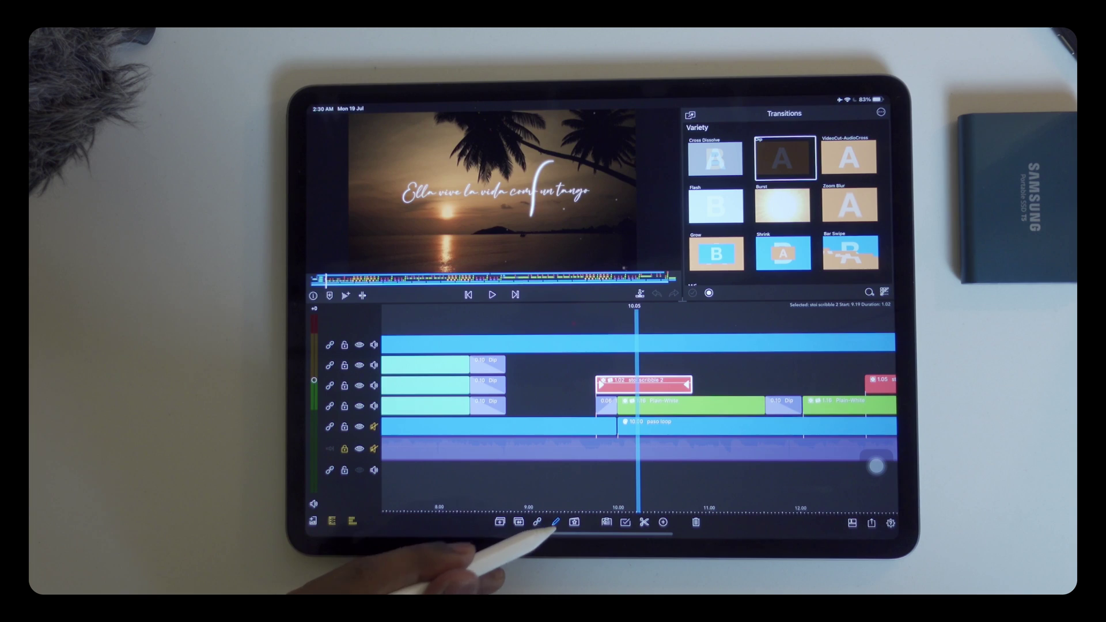
Undo the scribble 2 move in Frame & Fit so Position X/Y return to 0, then exit the editor.
click(556, 522)
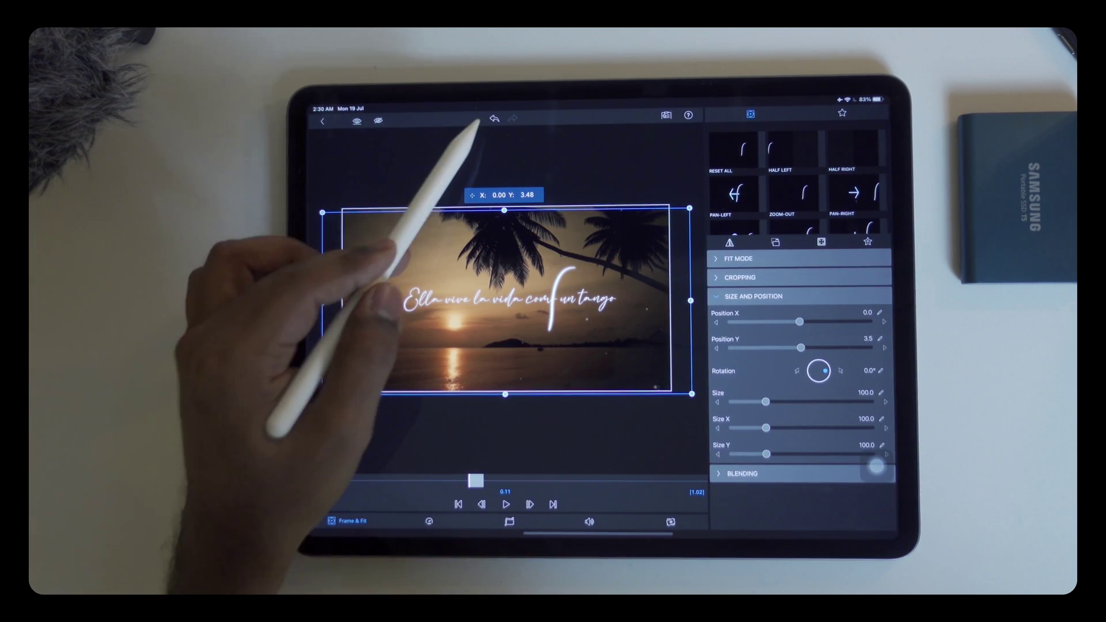
click(494, 119)
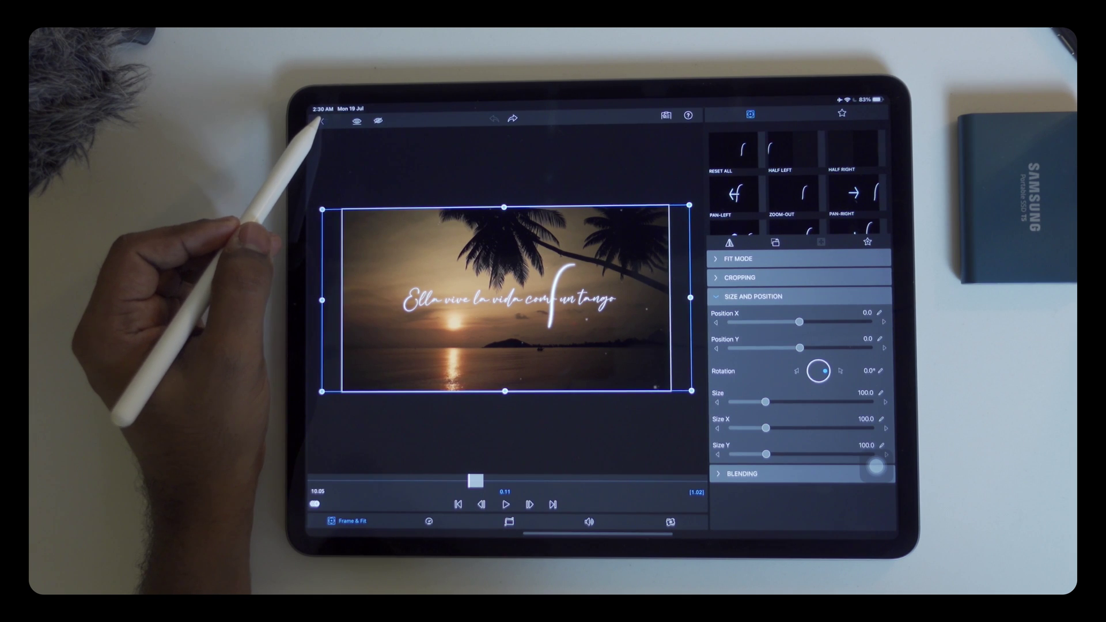
click(321, 121)
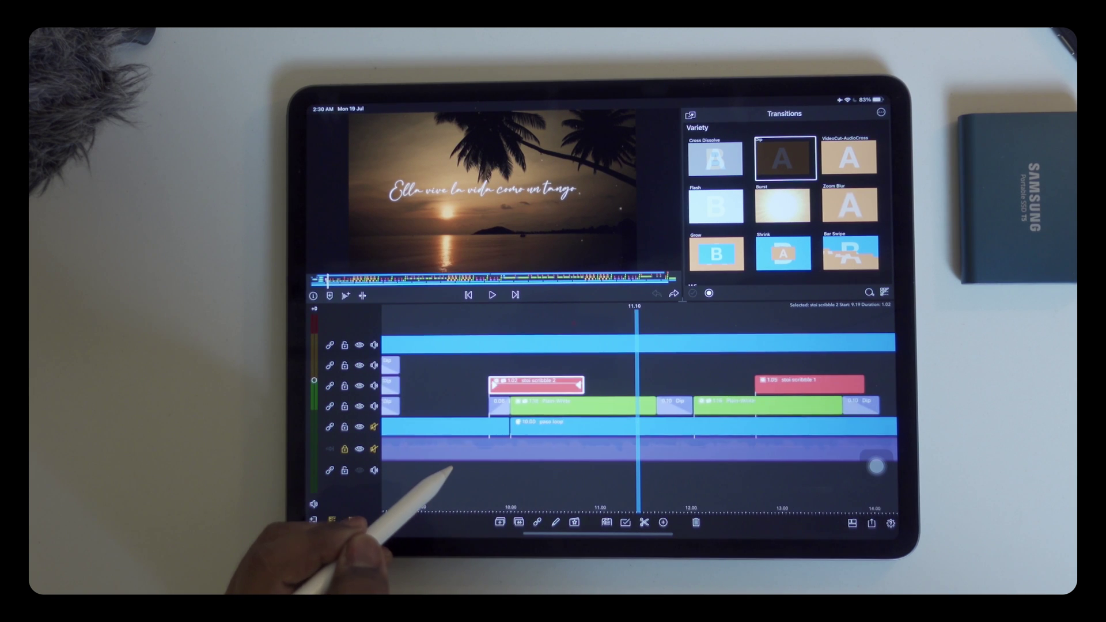
scroll(484, 469, right, 3)
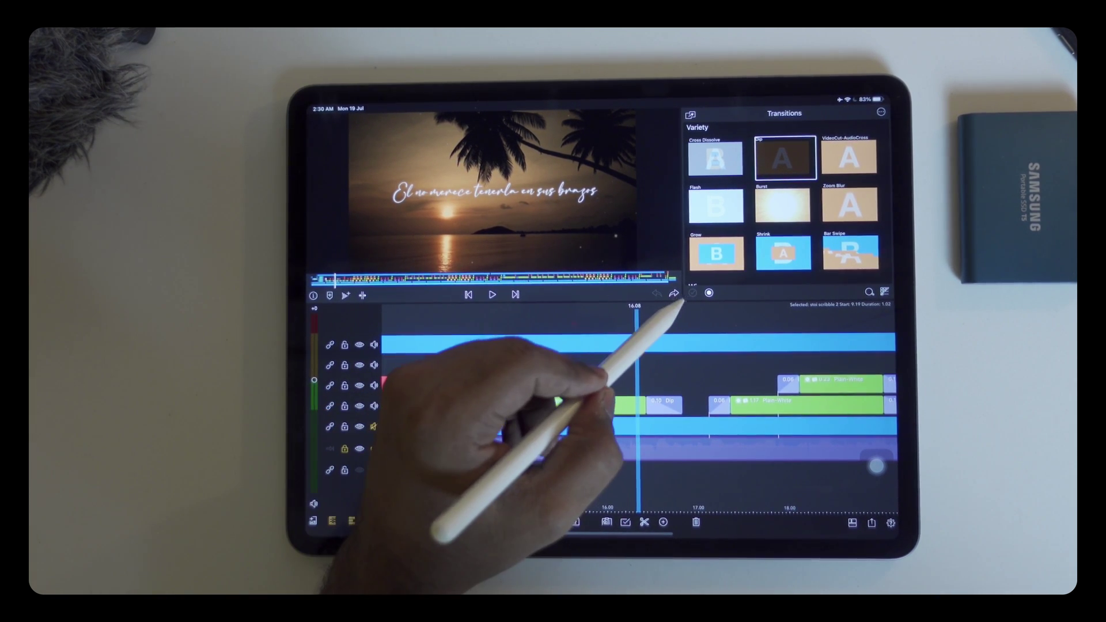
Resize the viewer/timeline split, ending with a wider transitions browser beside the viewer.
mouse_move(678, 298)
mouse_down()
mouse_move(691, 346)
mouse_move(730, 381)
mouse_up()
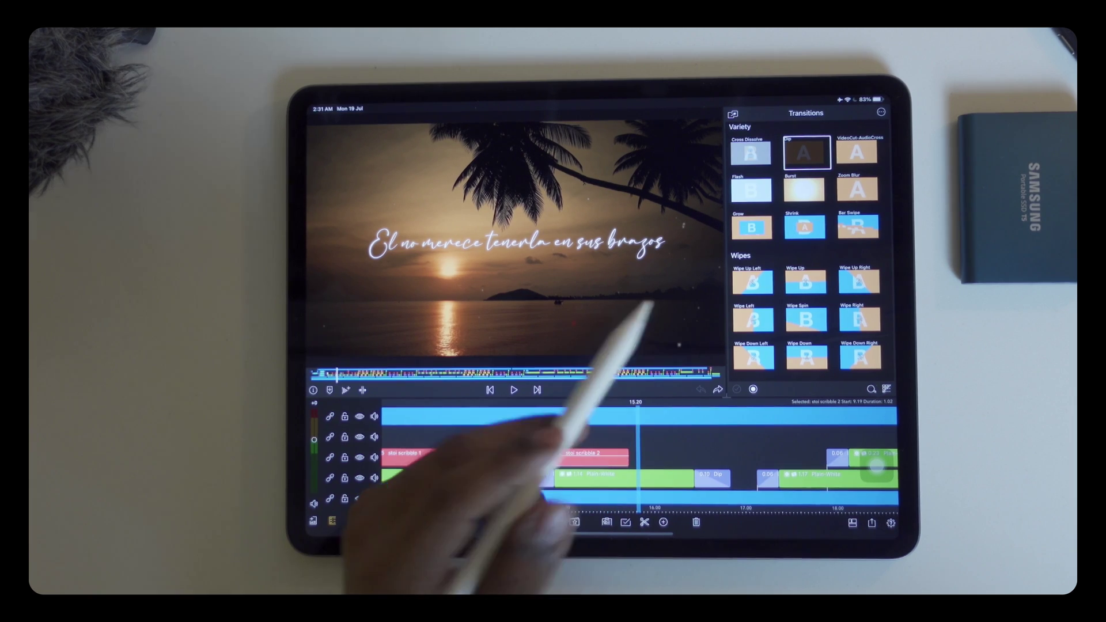
drag(726, 396, 655, 305)
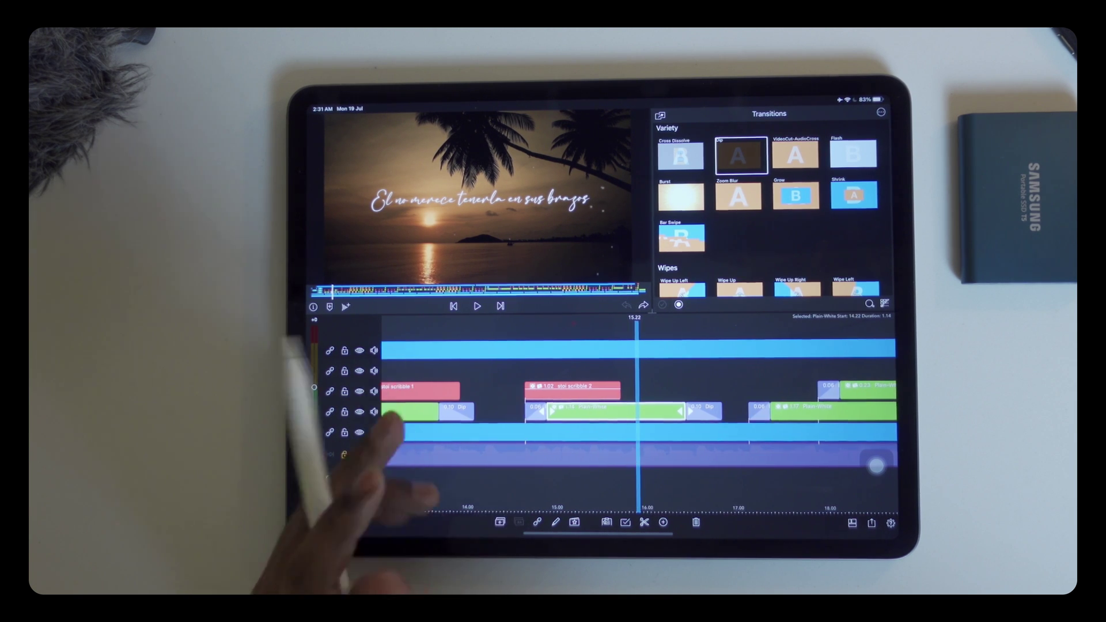
scroll(519, 432, down, 5)
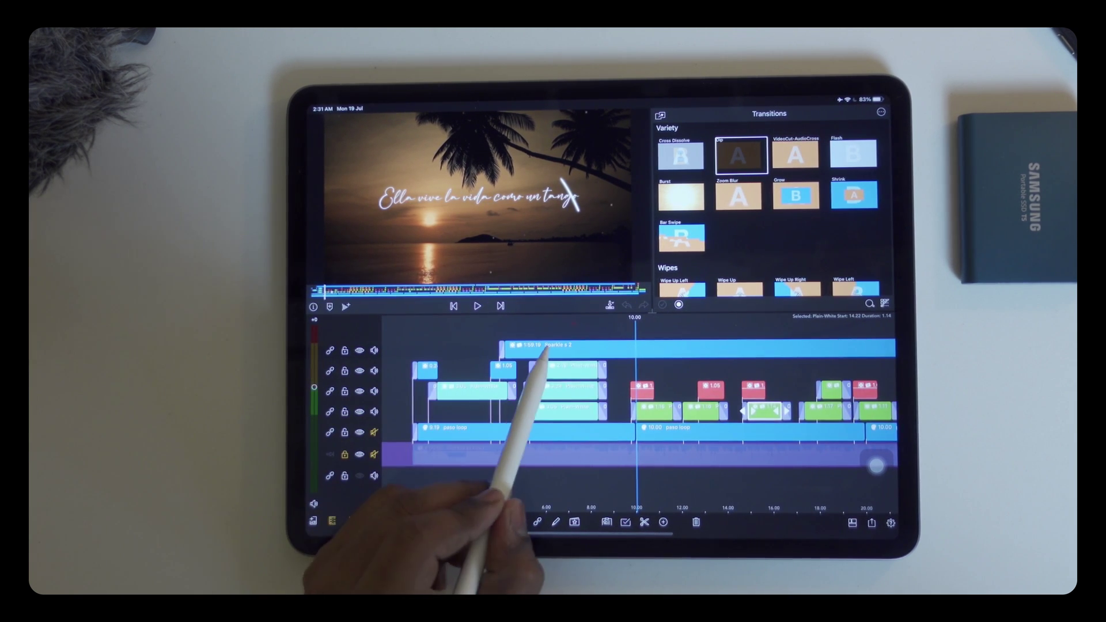
Select the Sparkle x 2 clip and inspect its Green Screen Key in Color & Effects.
drag(451, 382, 450, 386)
click(556, 522)
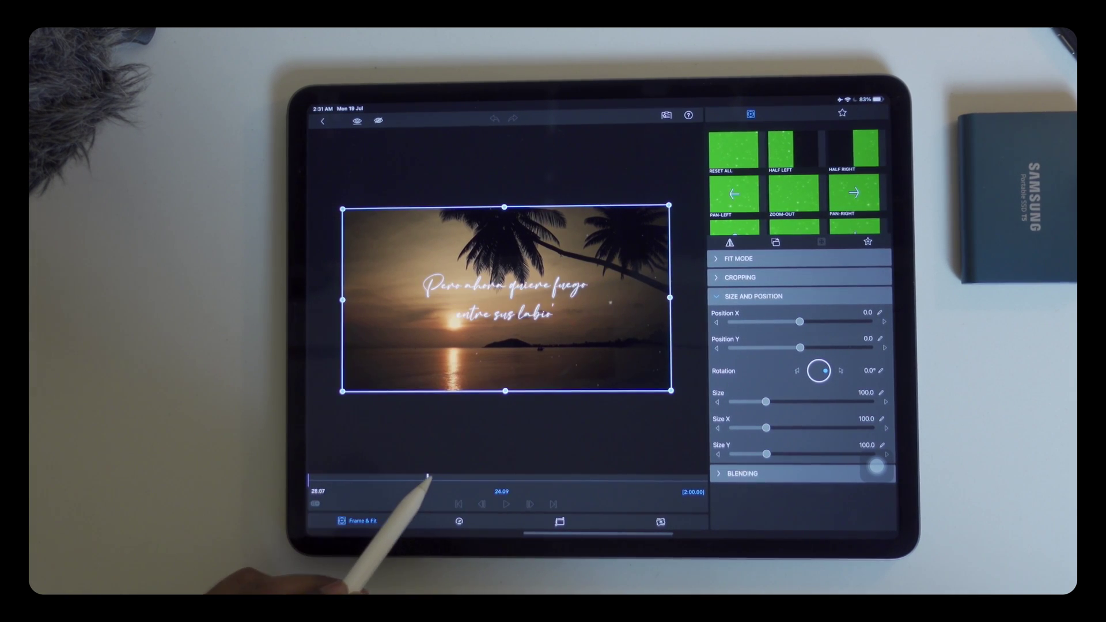
click(658, 523)
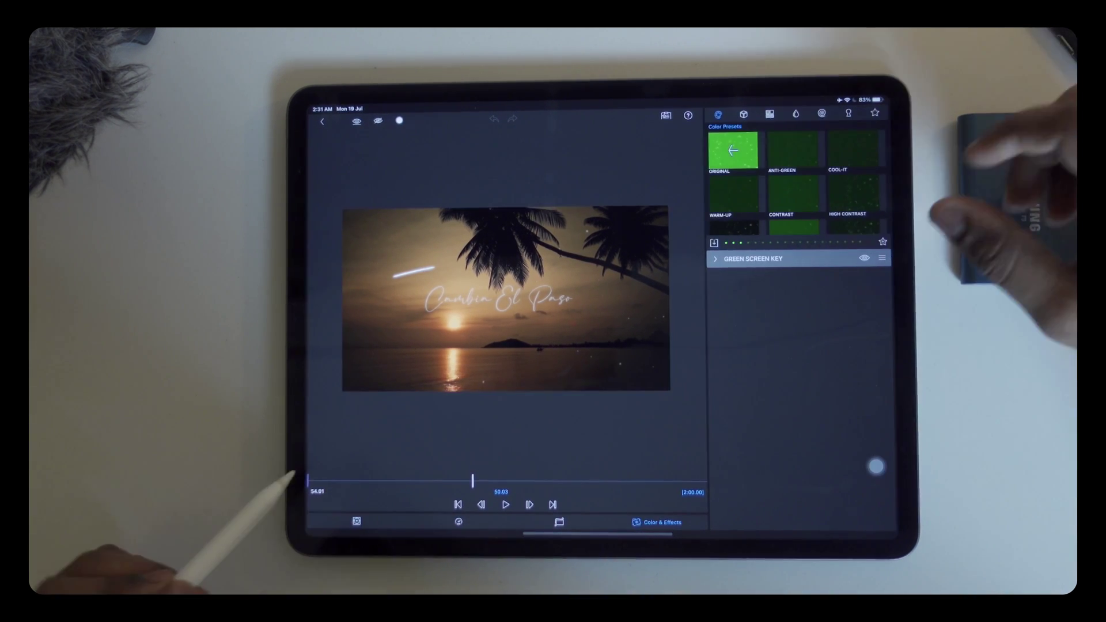
click(865, 259)
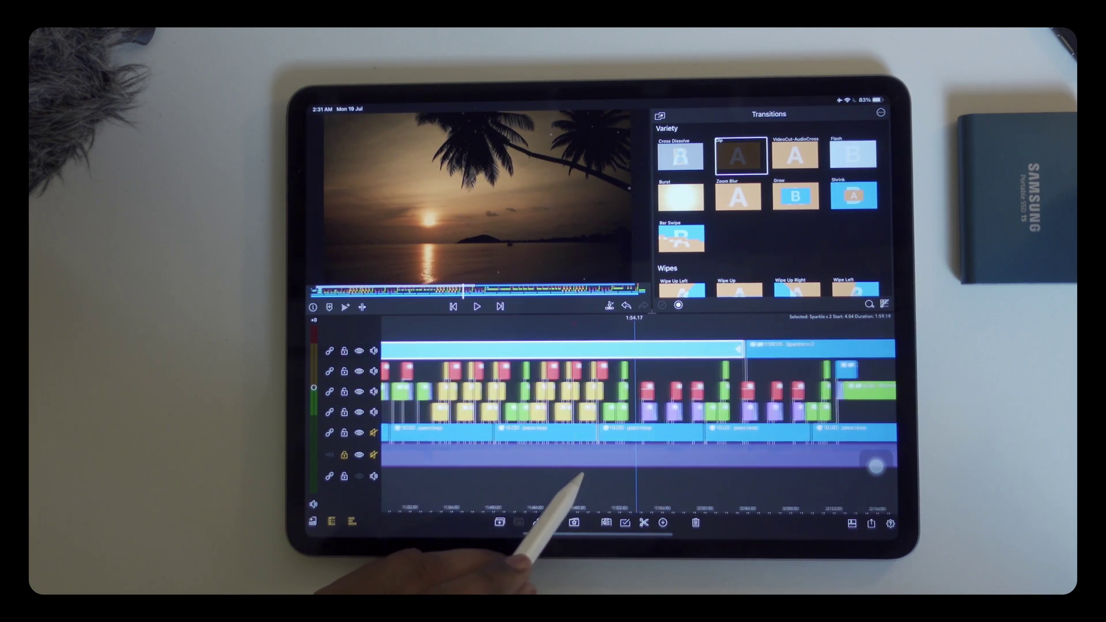
Add a named marker at the 9.20 point on the timeline.
drag(573, 477, 605, 470)
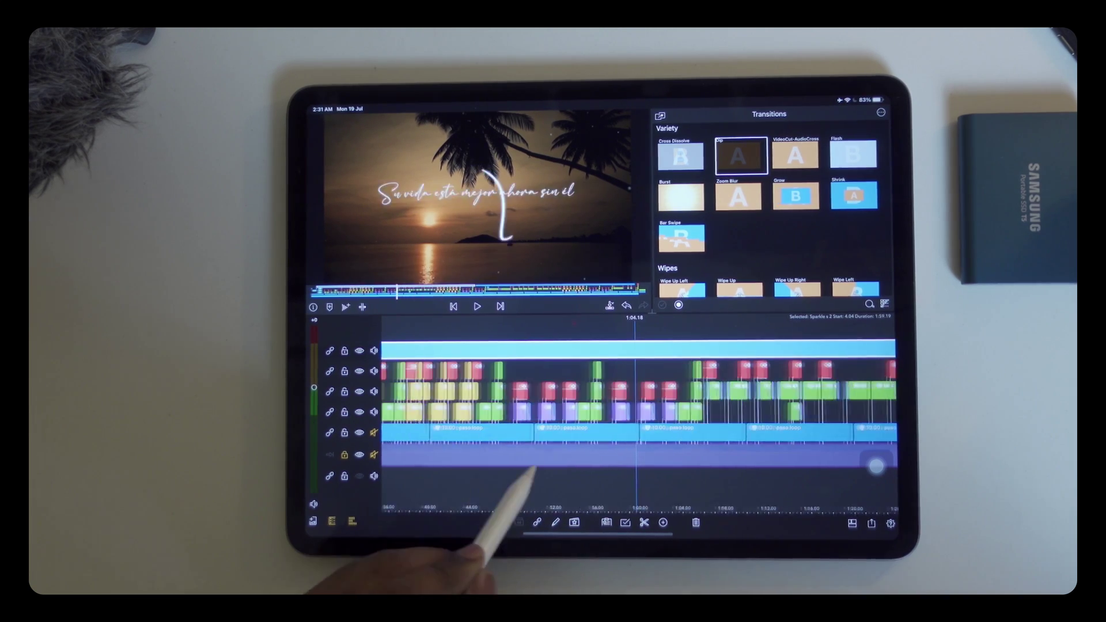
mouse_move(407, 452)
mouse_down()
mouse_move(457, 471)
mouse_move(471, 436)
mouse_up()
scroll(471, 432, up, 3)
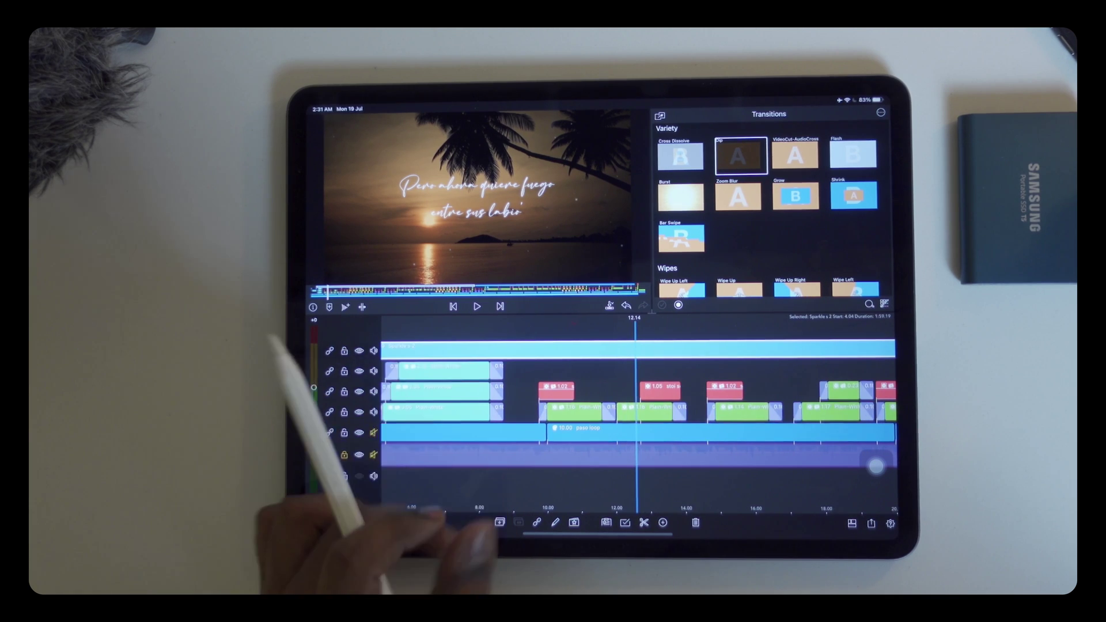
mouse_move(466, 395)
mouse_down()
mouse_move(514, 424)
mouse_move(562, 432)
mouse_up()
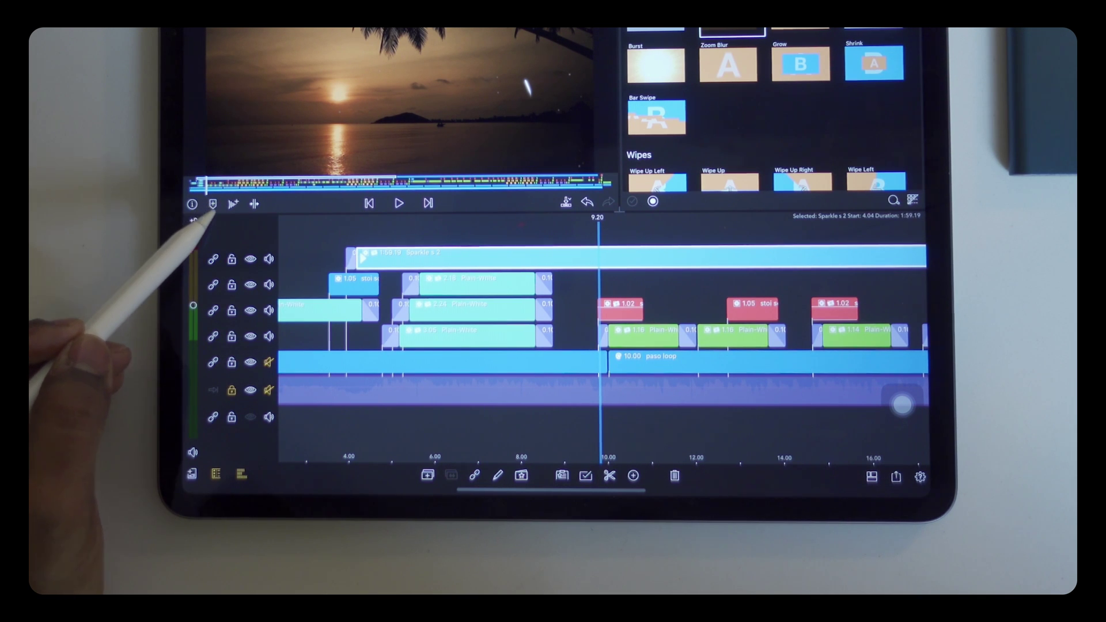
click(211, 205)
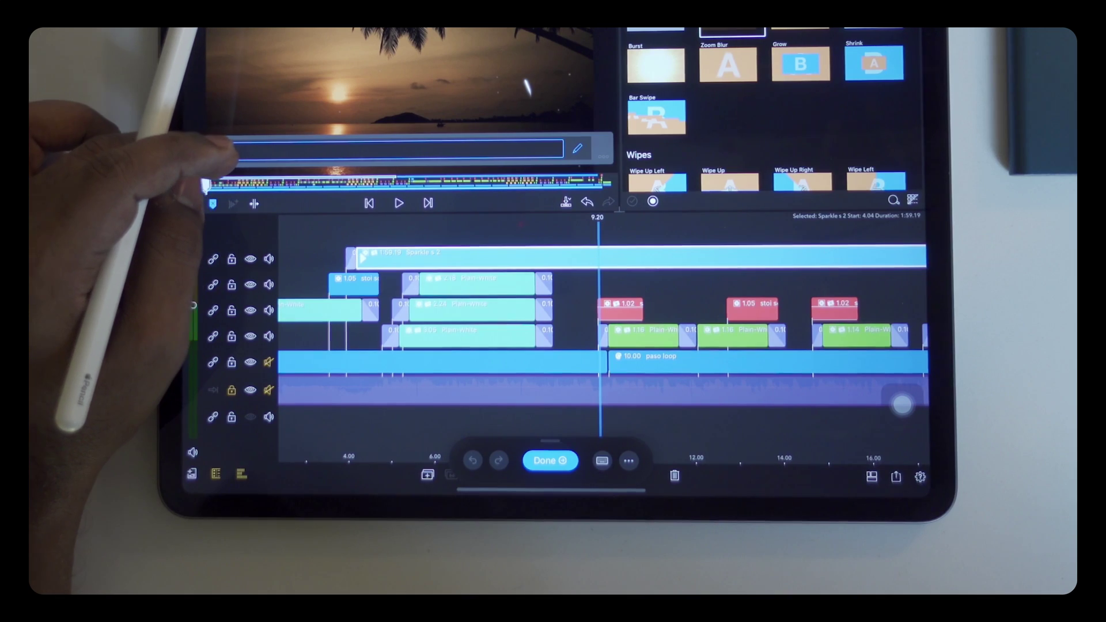
click(227, 150)
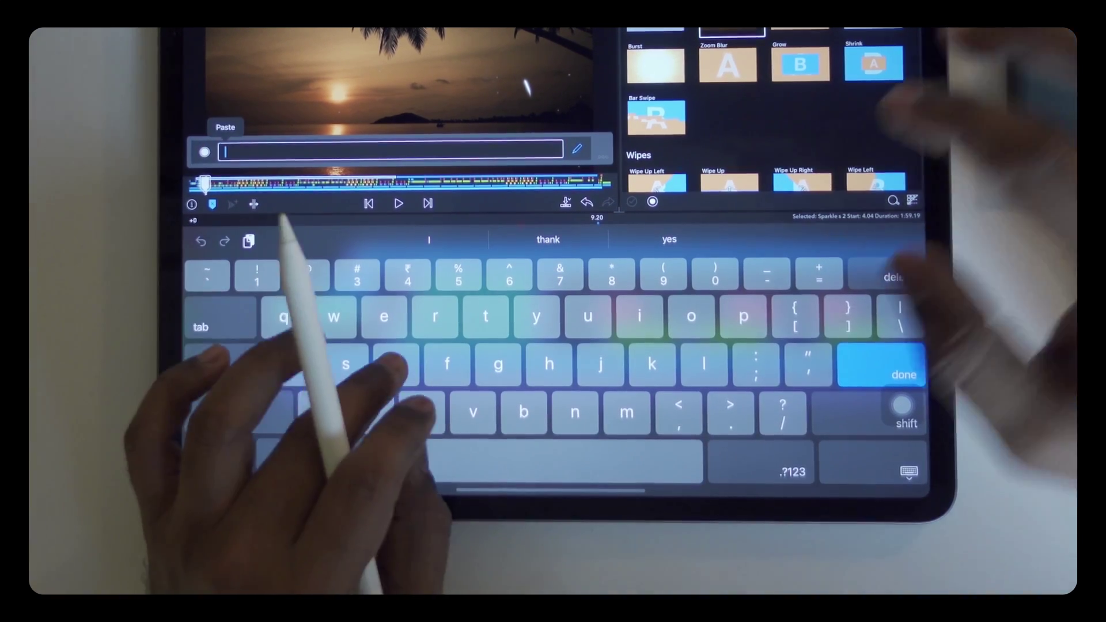
text(sdklsnos)
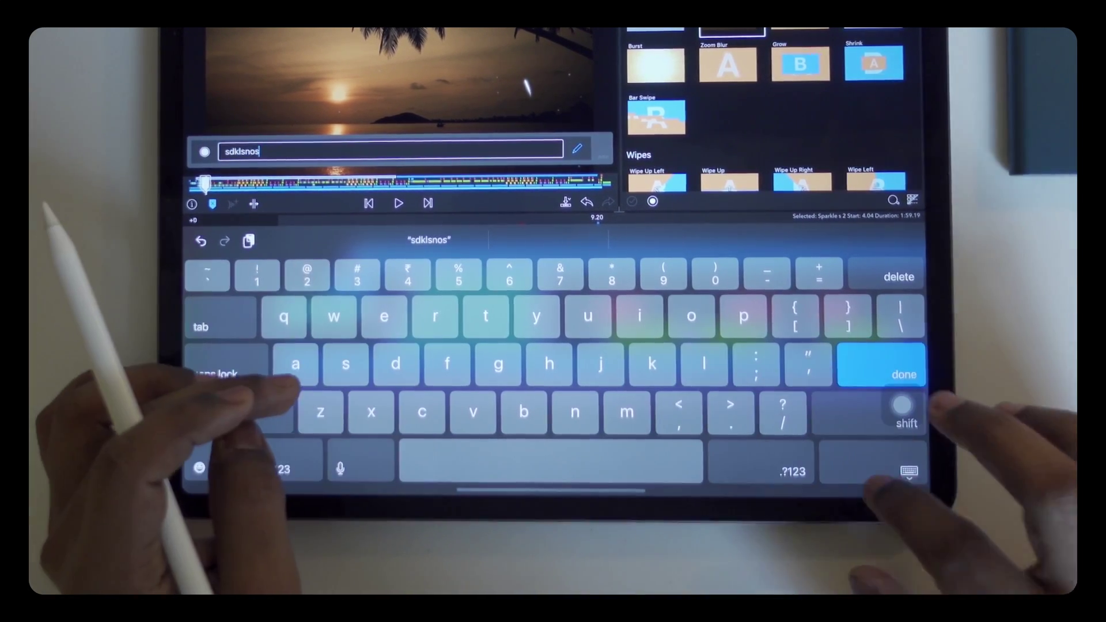
click(907, 381)
click(508, 396)
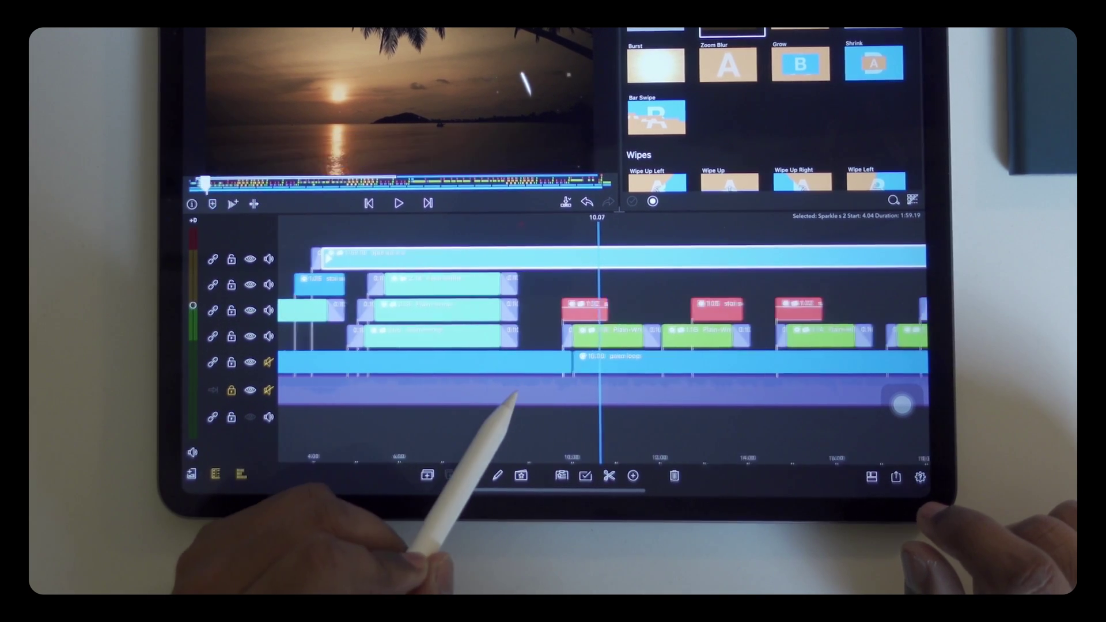
drag(509, 395, 450, 399)
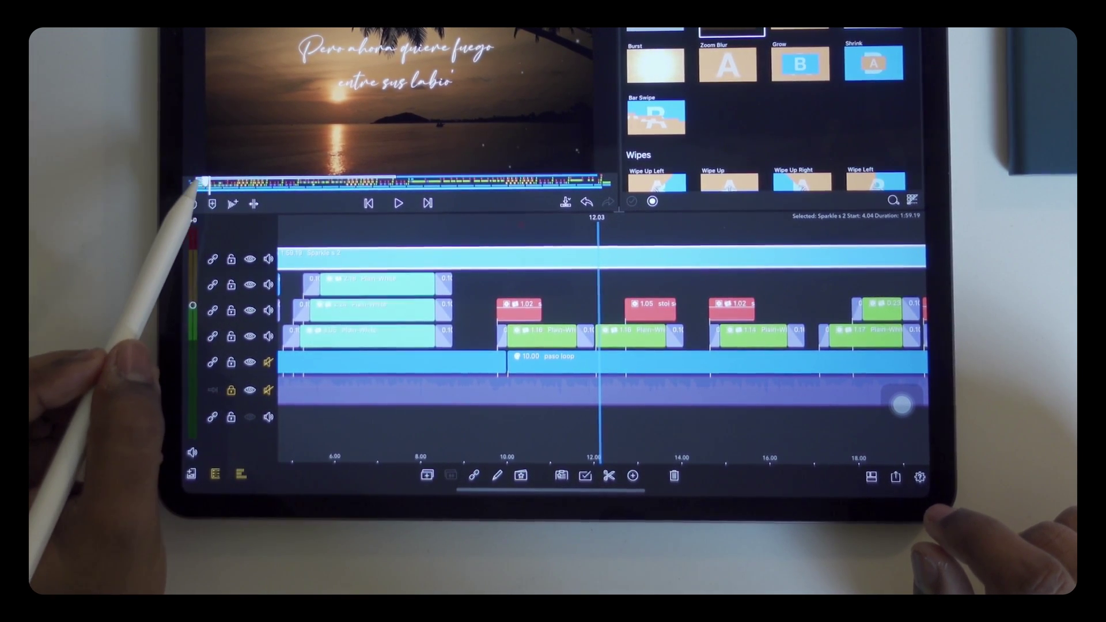
Assign a colour to the new marker.
click(199, 184)
click(205, 152)
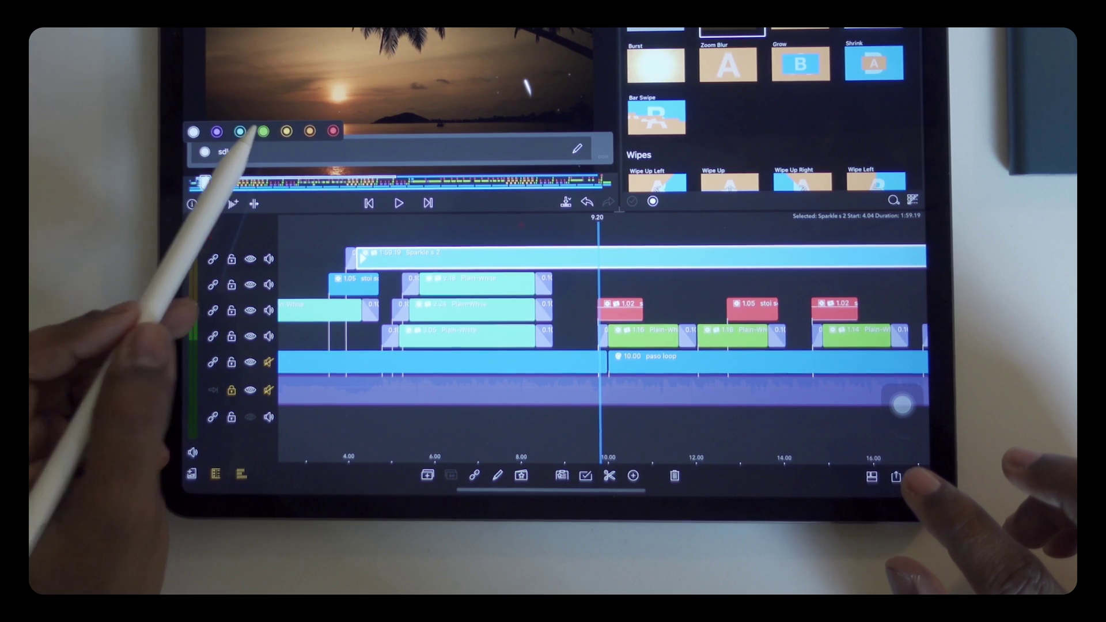
click(240, 132)
drag(497, 406, 296, 416)
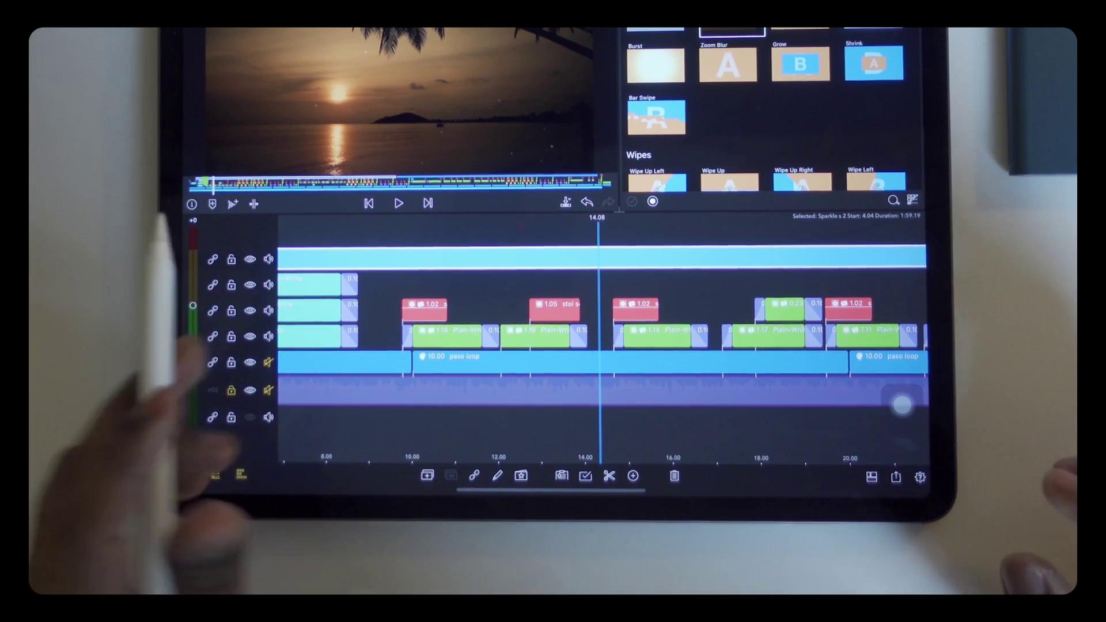
scroll(390, 407, down, 5)
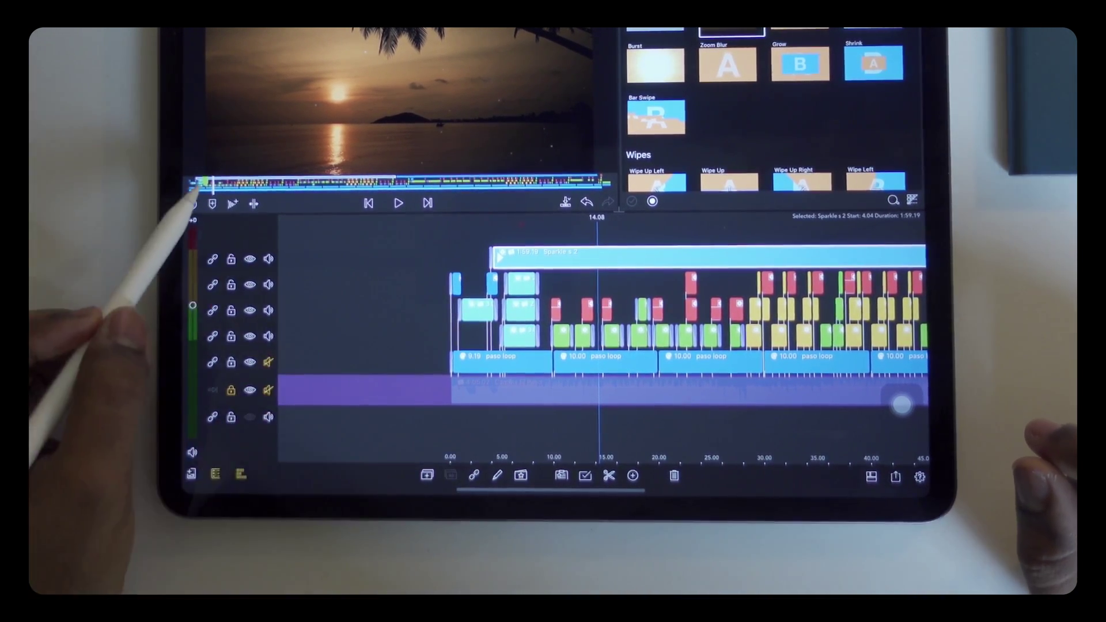
drag(186, 183, 199, 184)
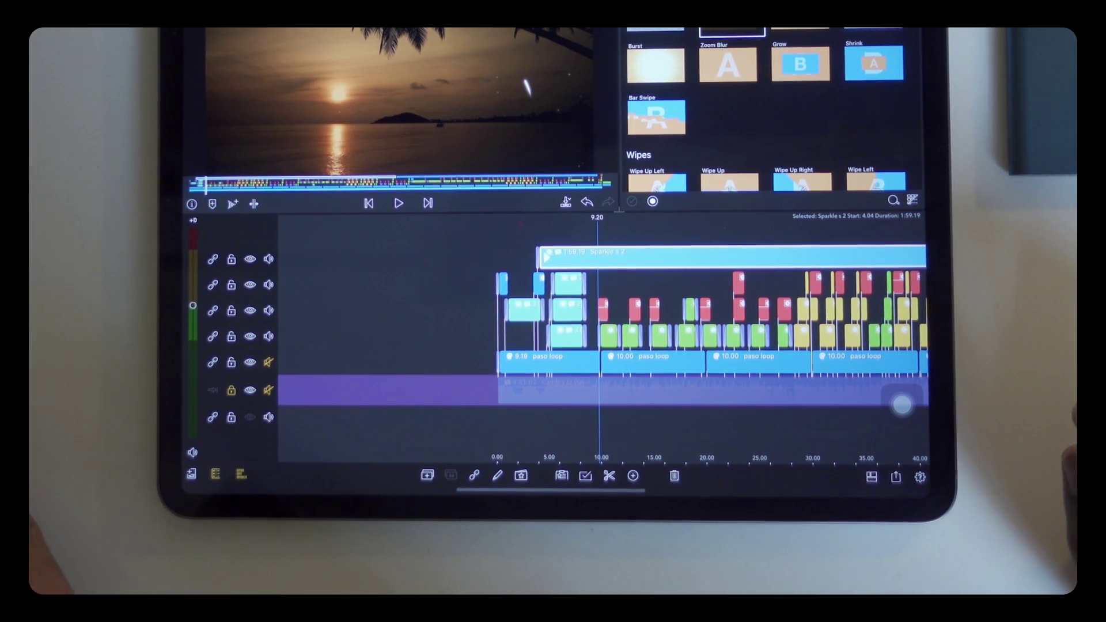
drag(493, 407, 311, 389)
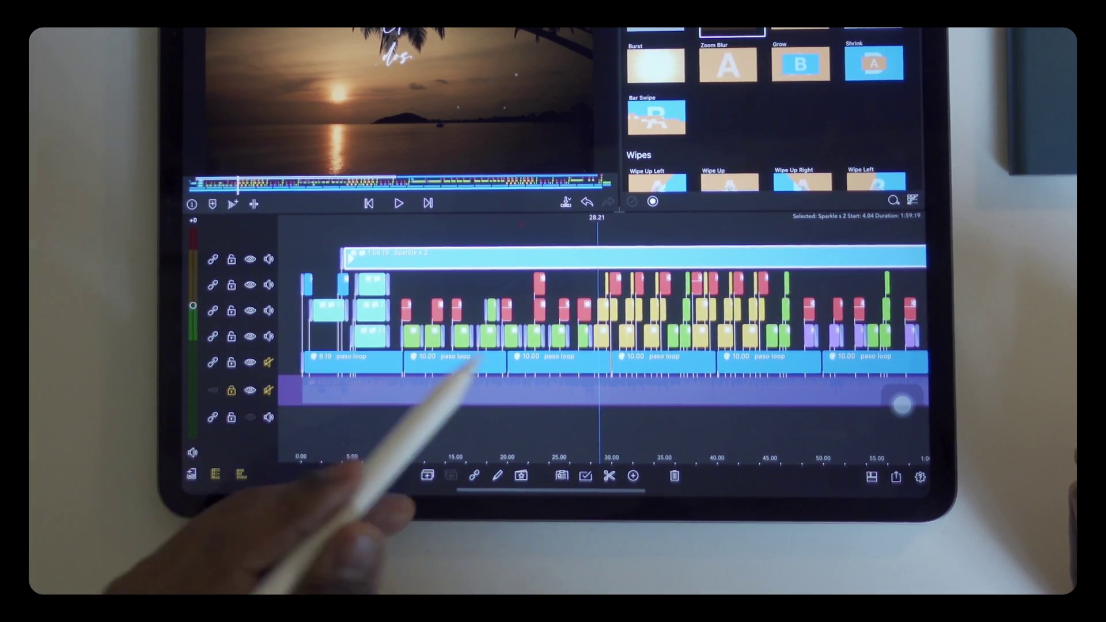
scroll(320, 380, up, 3)
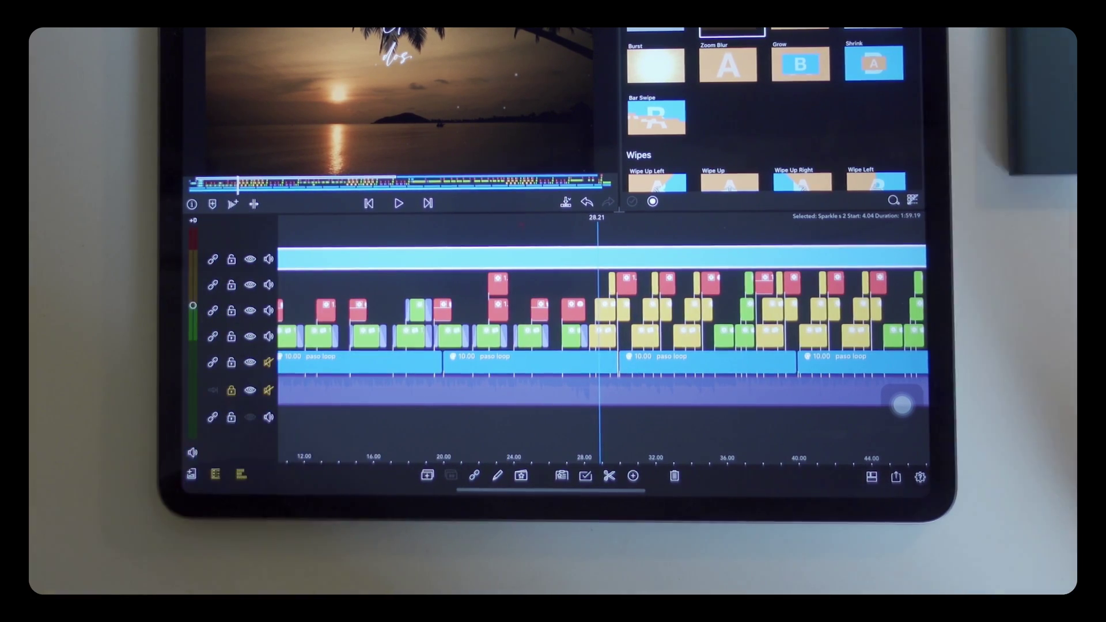
scroll(321, 381, down, 3)
drag(526, 372, 465, 376)
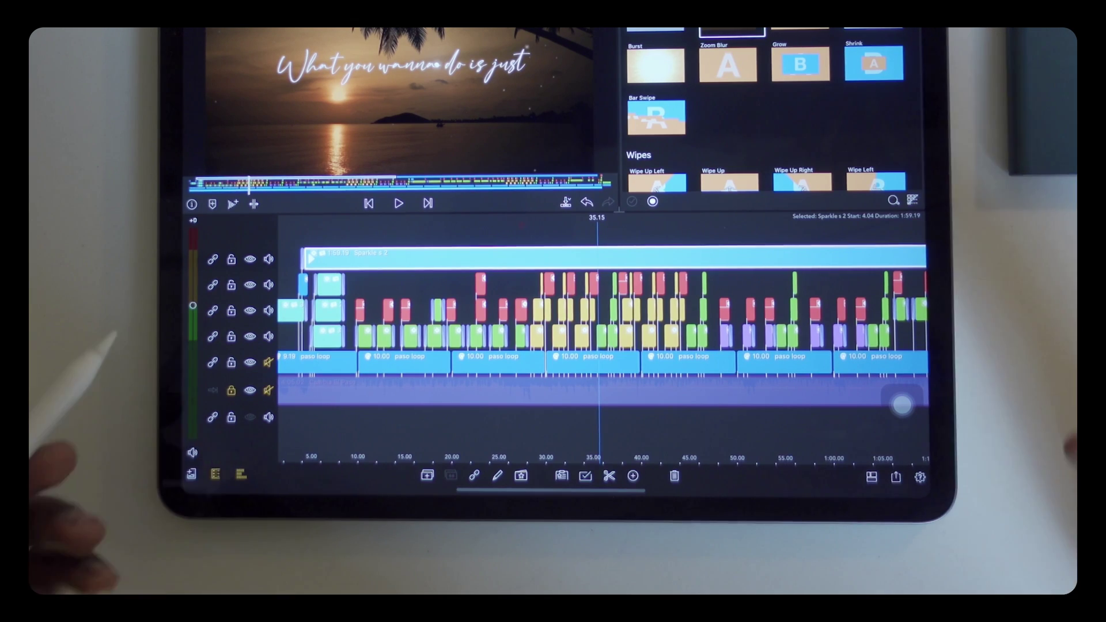
drag(411, 403, 523, 394)
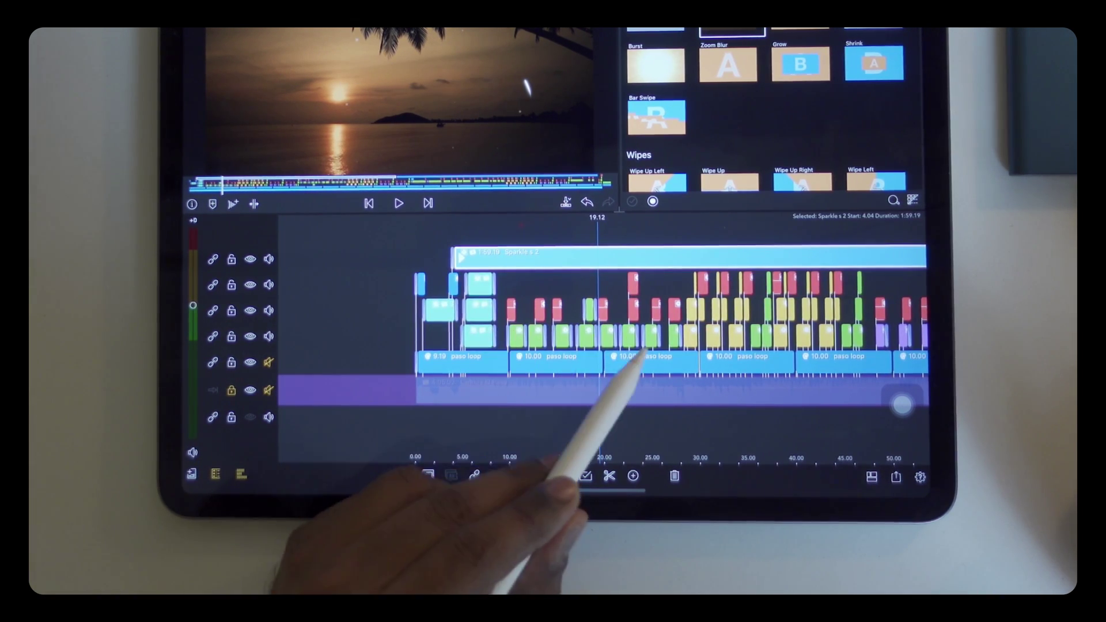
scroll(333, 337, up, 3)
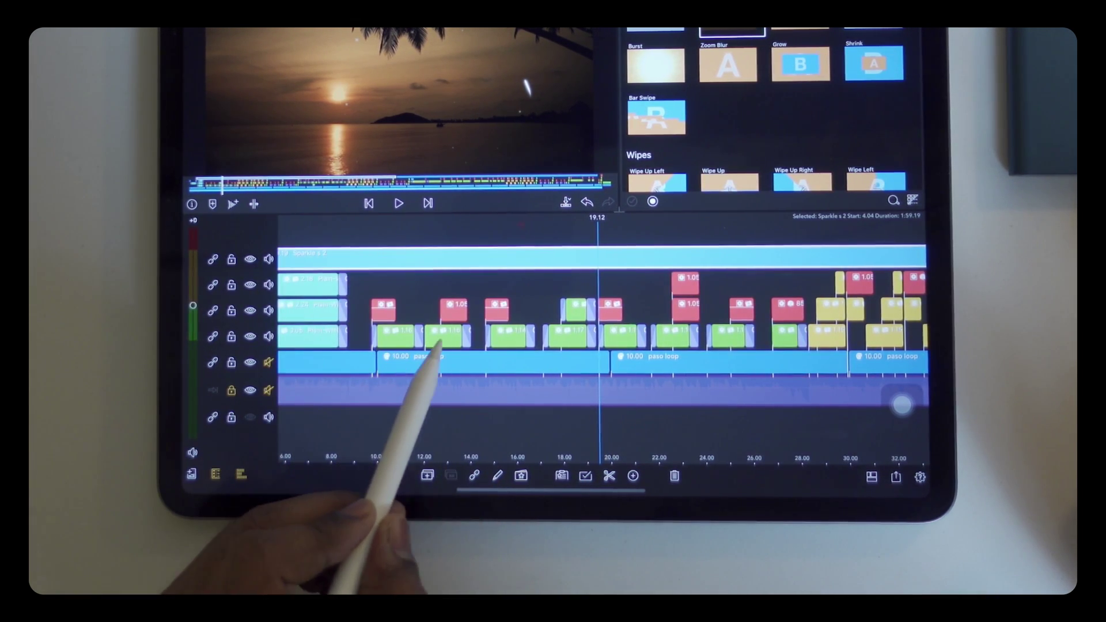
click(440, 346)
drag(593, 407, 428, 371)
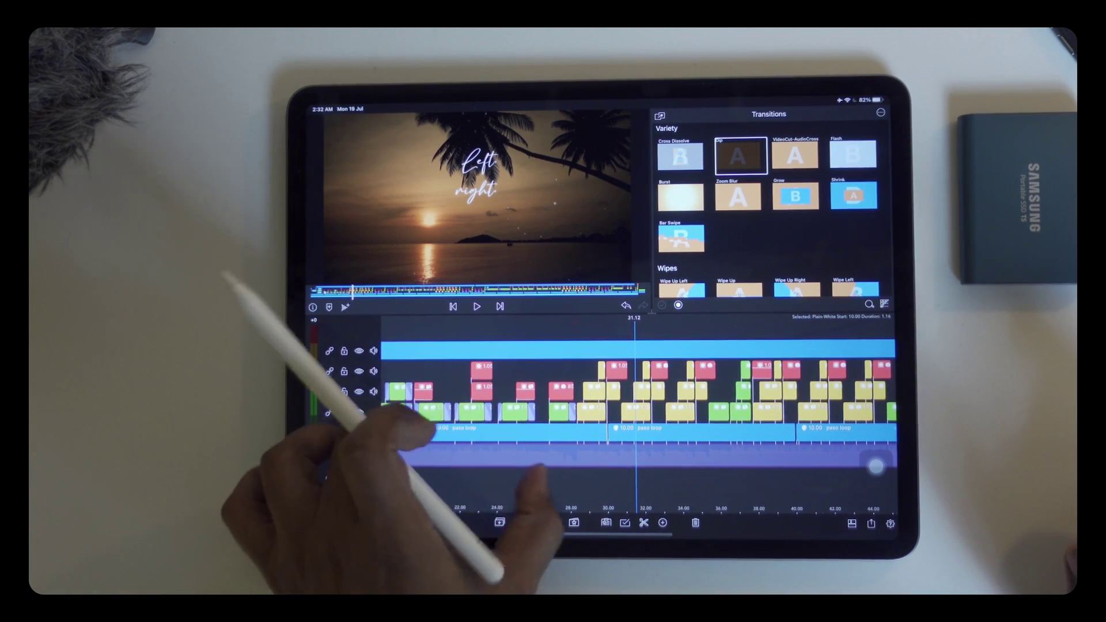
scroll(519, 415, up, 3)
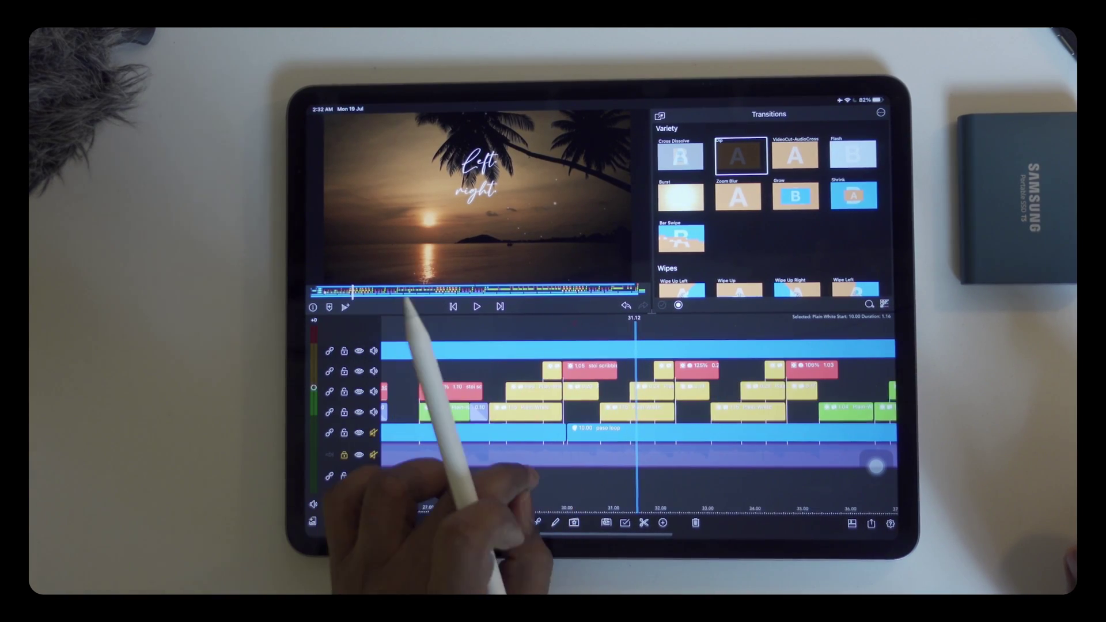
drag(553, 480, 537, 479)
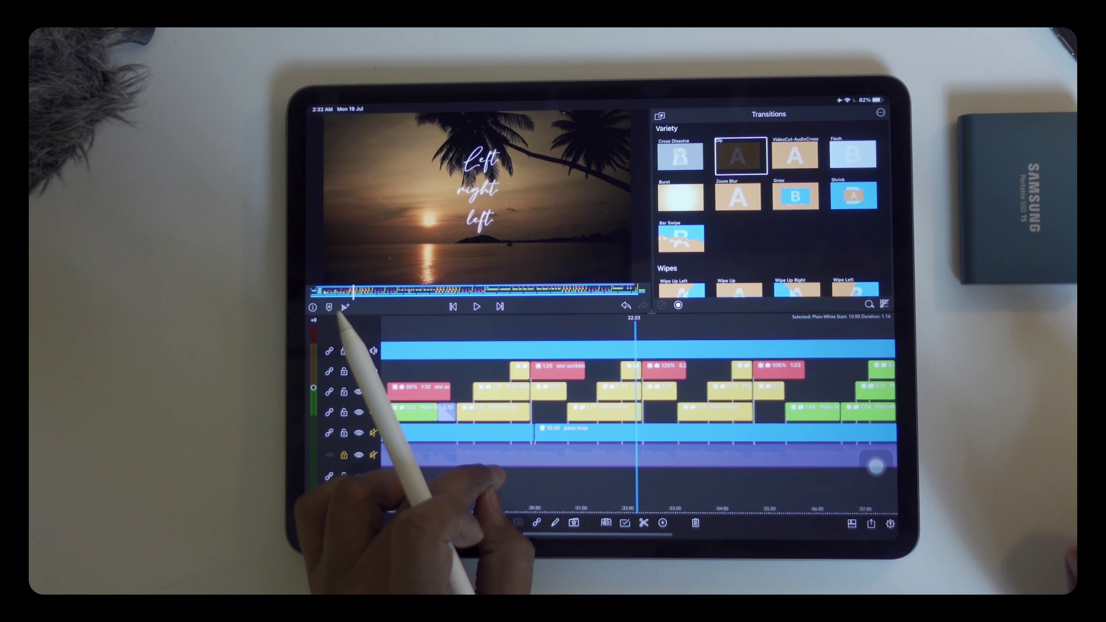
drag(546, 471, 482, 467)
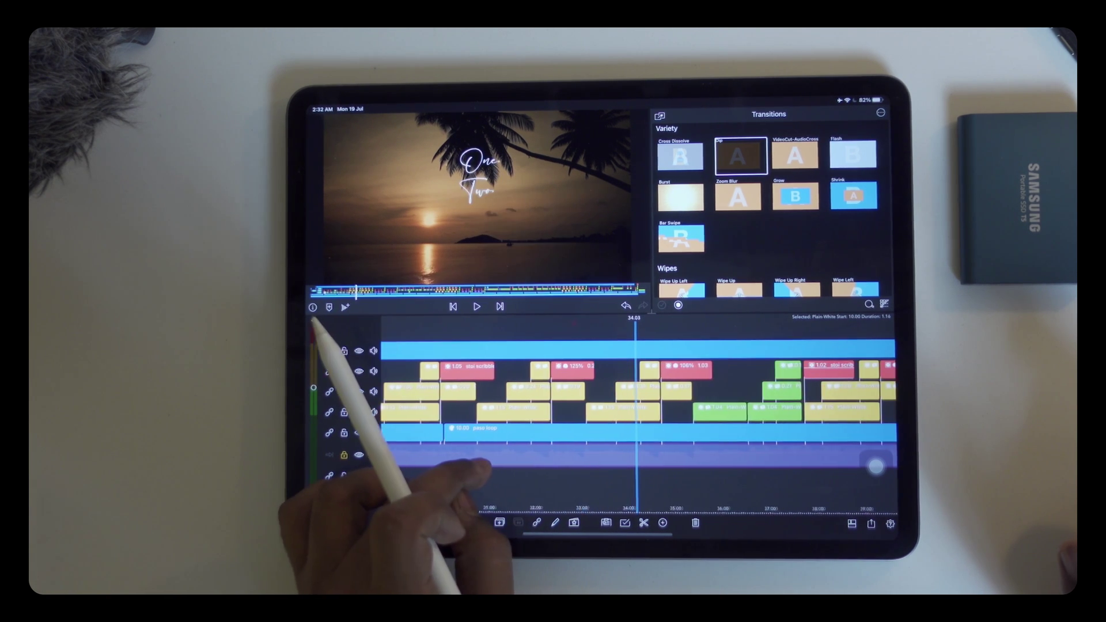
scroll(449, 463, down, 5)
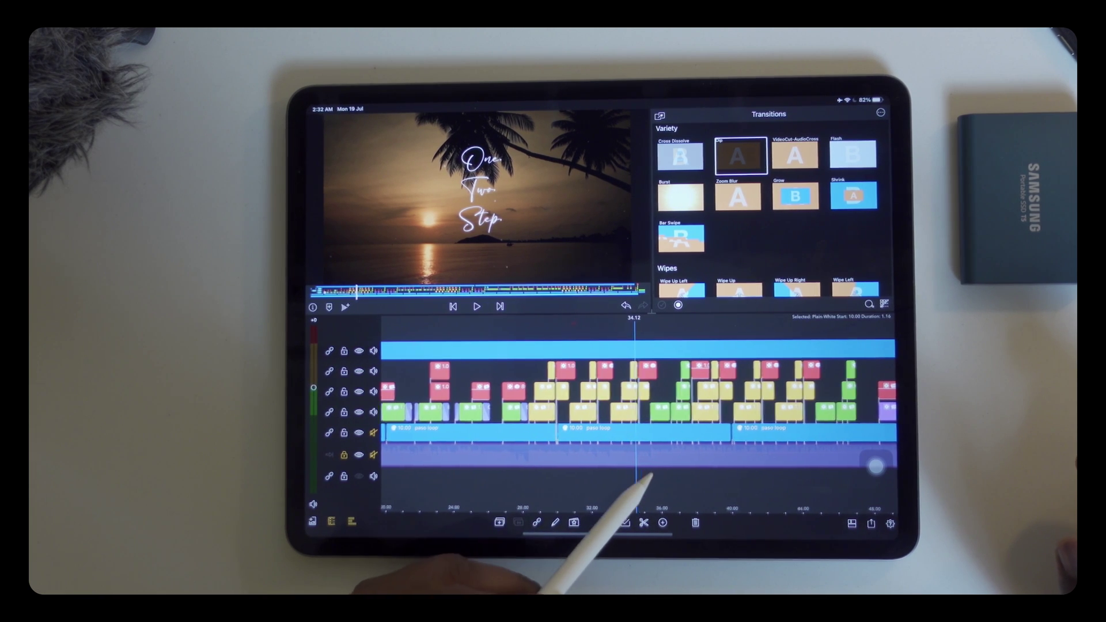
drag(553, 471, 519, 467)
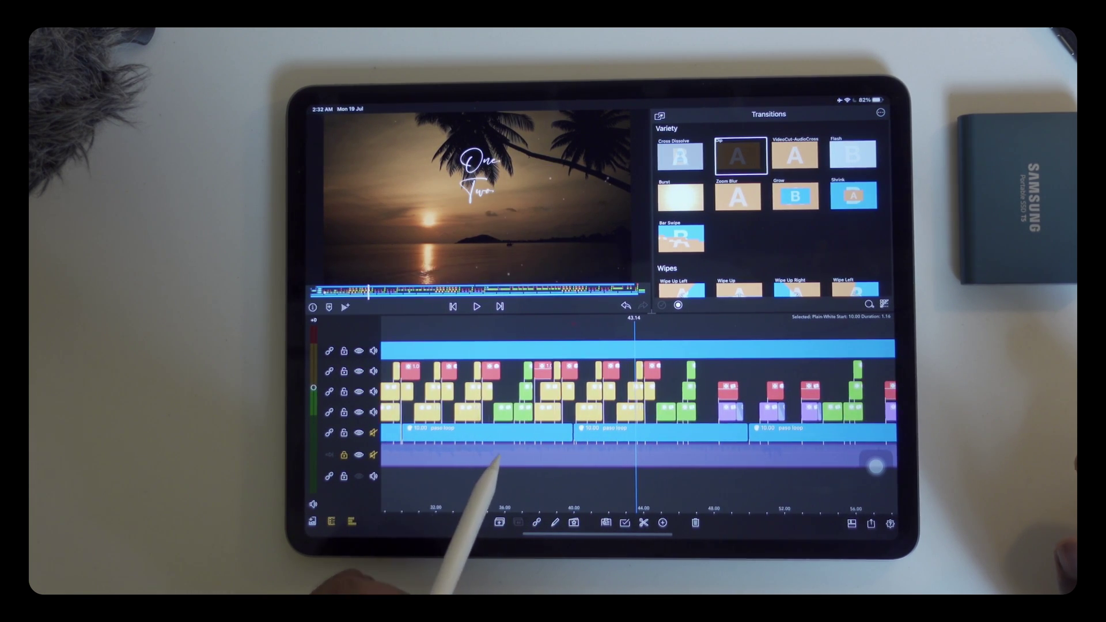
scroll(471, 467, down, 3)
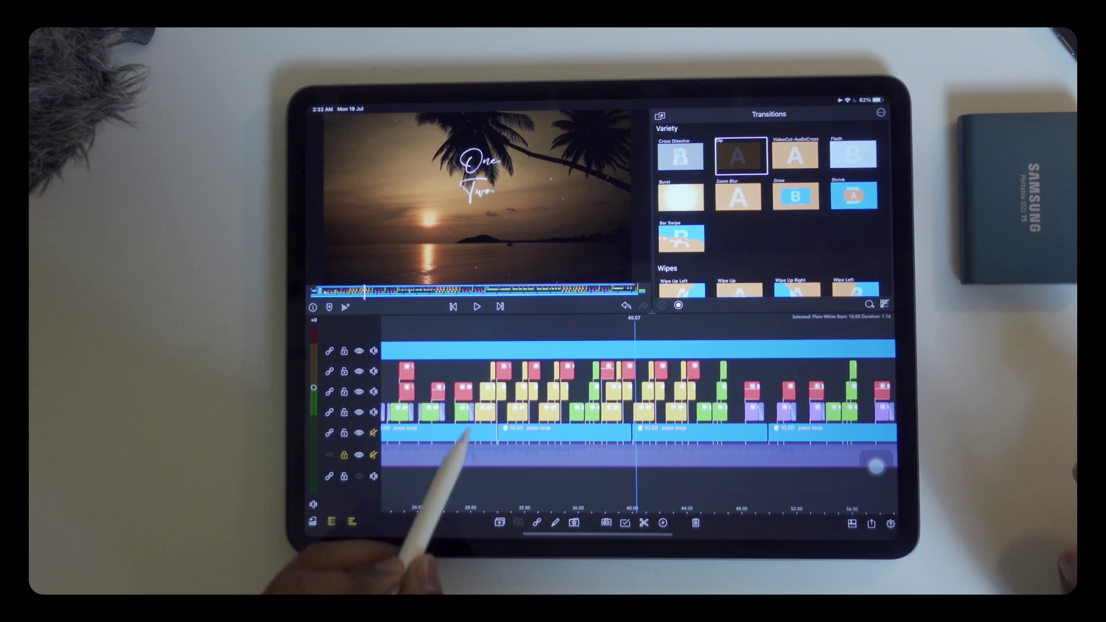
click(311, 522)
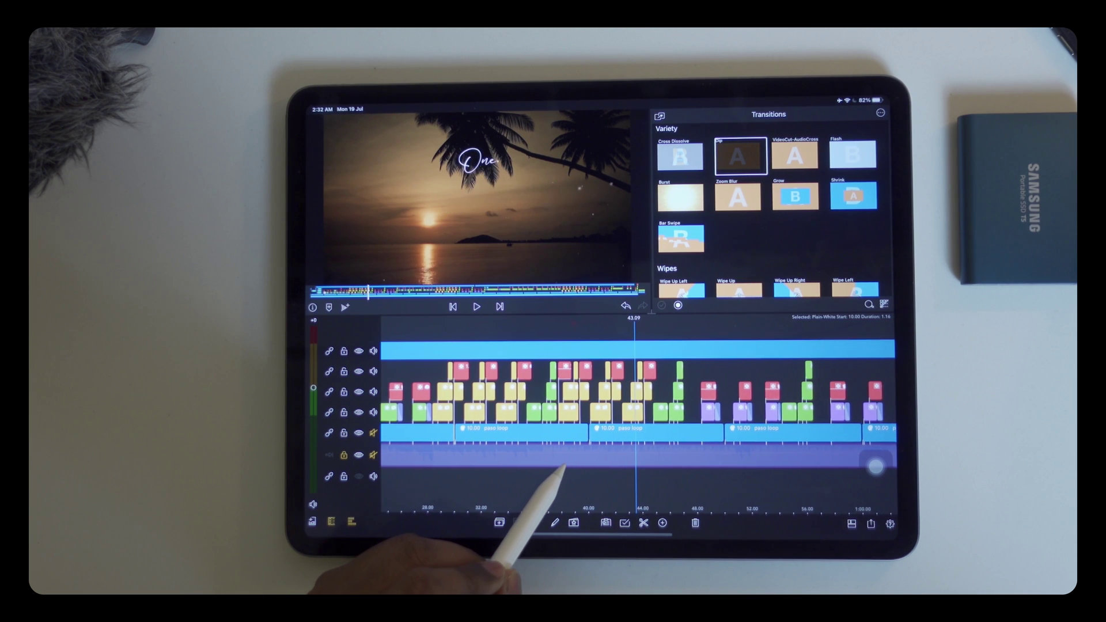
Multi-select the roughly forty lyric clips between about 28 and 48 s and copy them.
drag(563, 467, 517, 444)
click(624, 524)
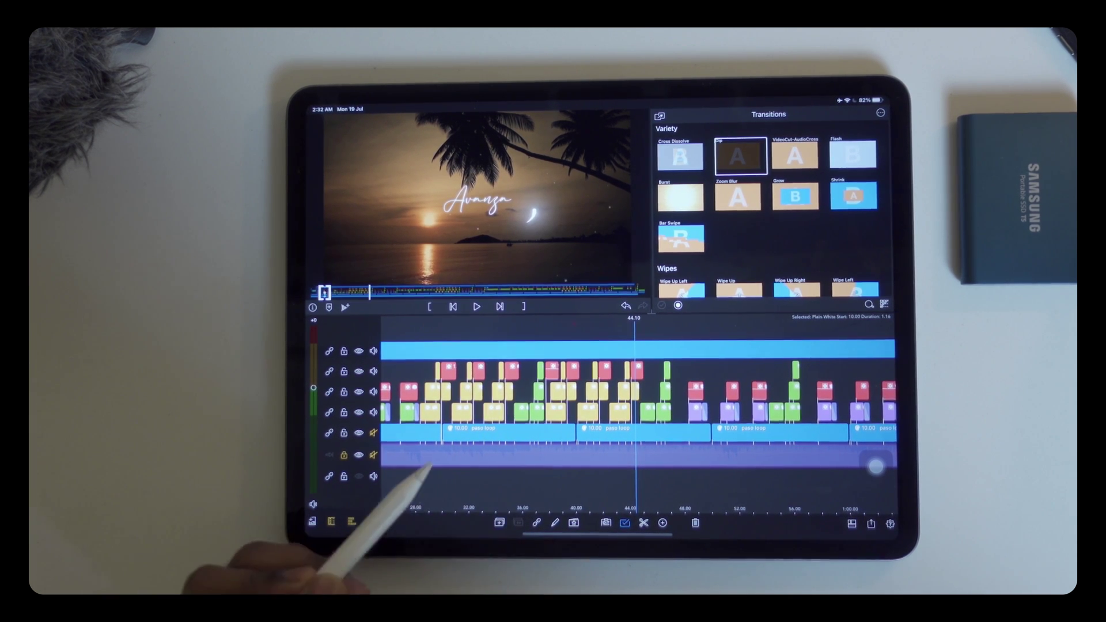
click(637, 371)
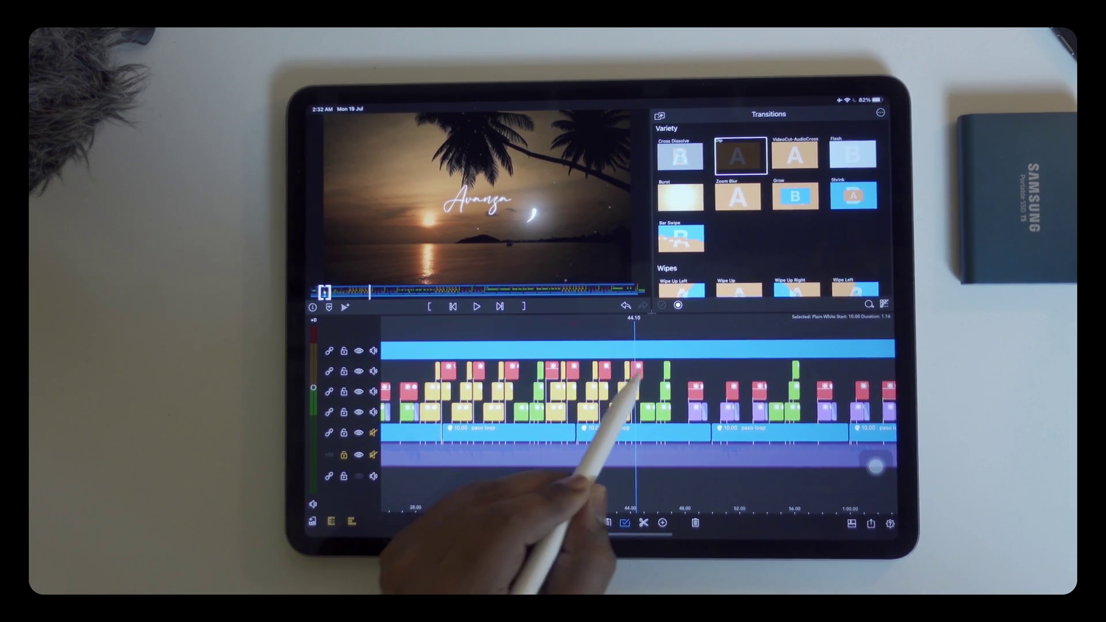
click(666, 390)
drag(595, 407, 509, 431)
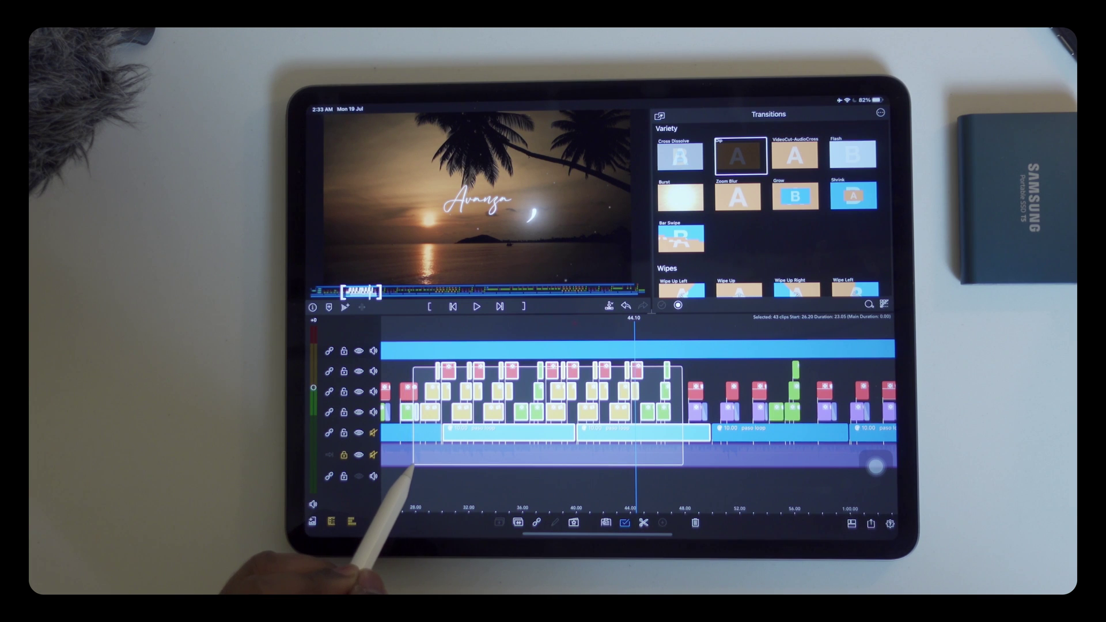
drag(413, 467, 414, 467)
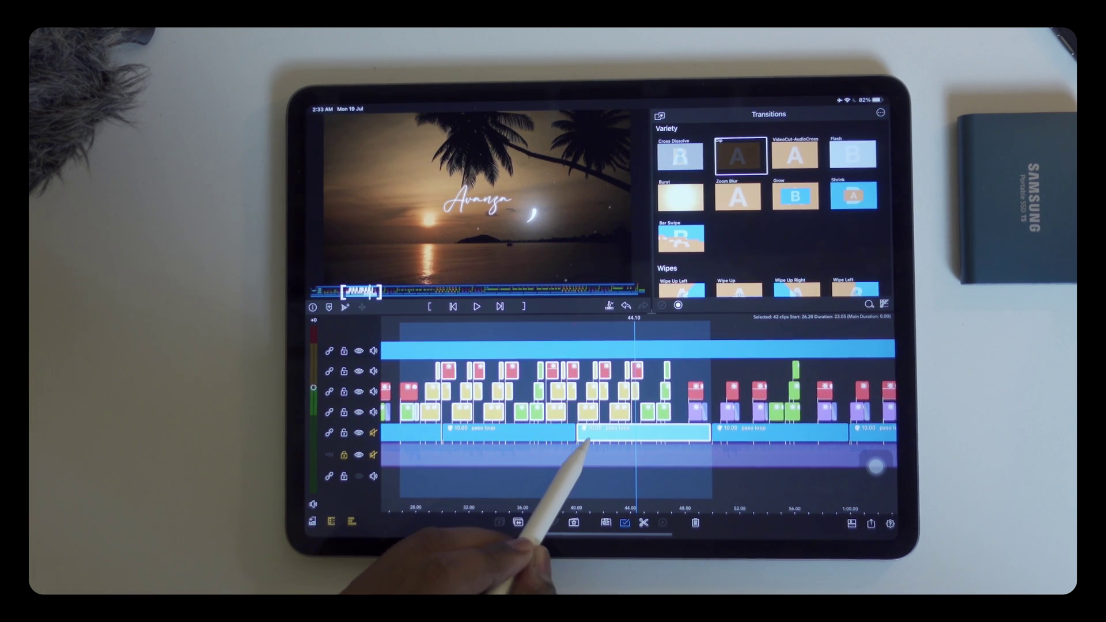
mouse_move(455, 471)
mouse_down()
mouse_move(575, 445)
mouse_move(545, 415)
mouse_up()
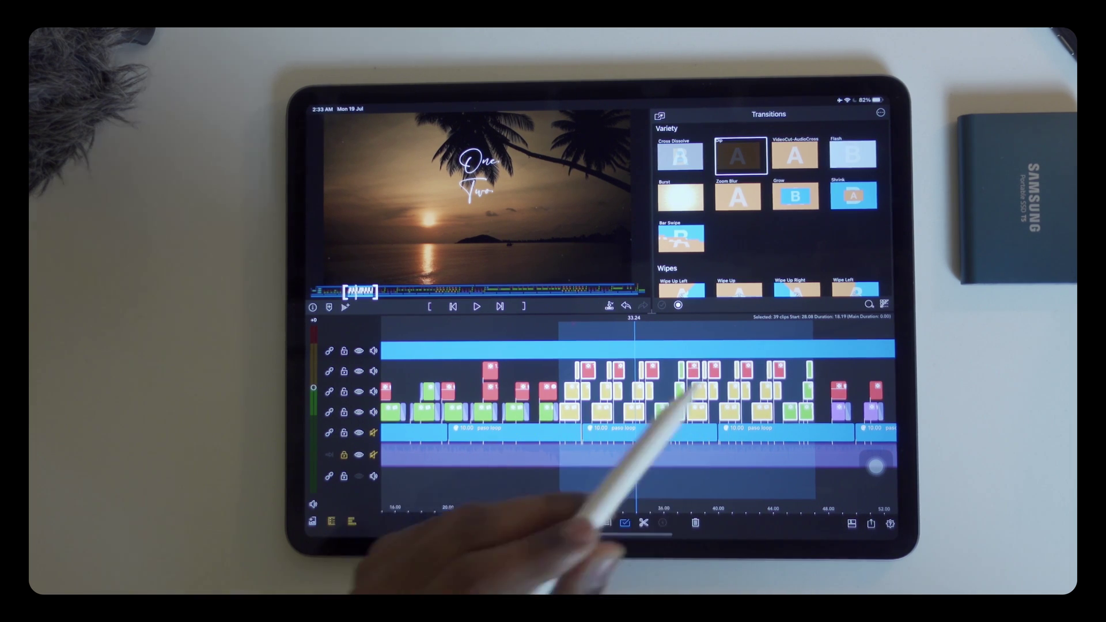
click(564, 506)
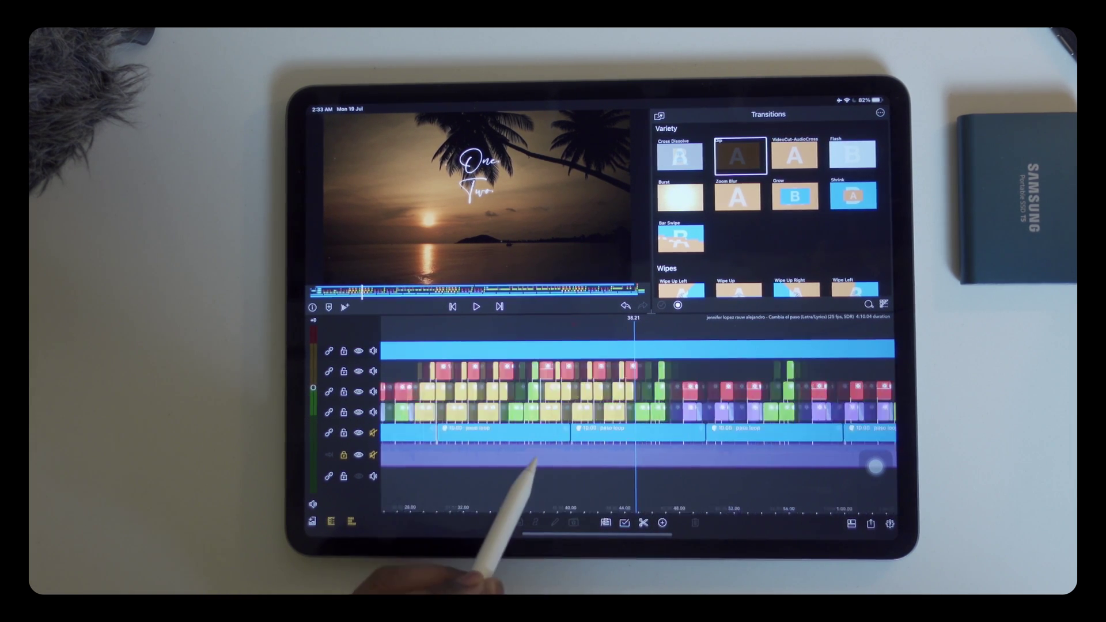
drag(539, 465, 519, 467)
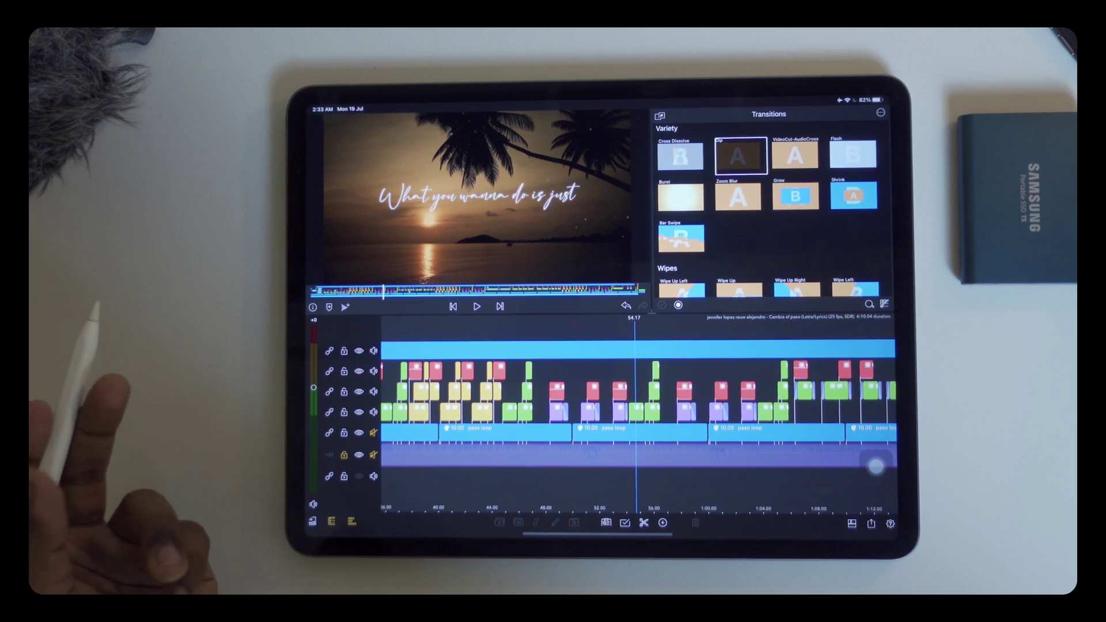
drag(540, 465, 527, 461)
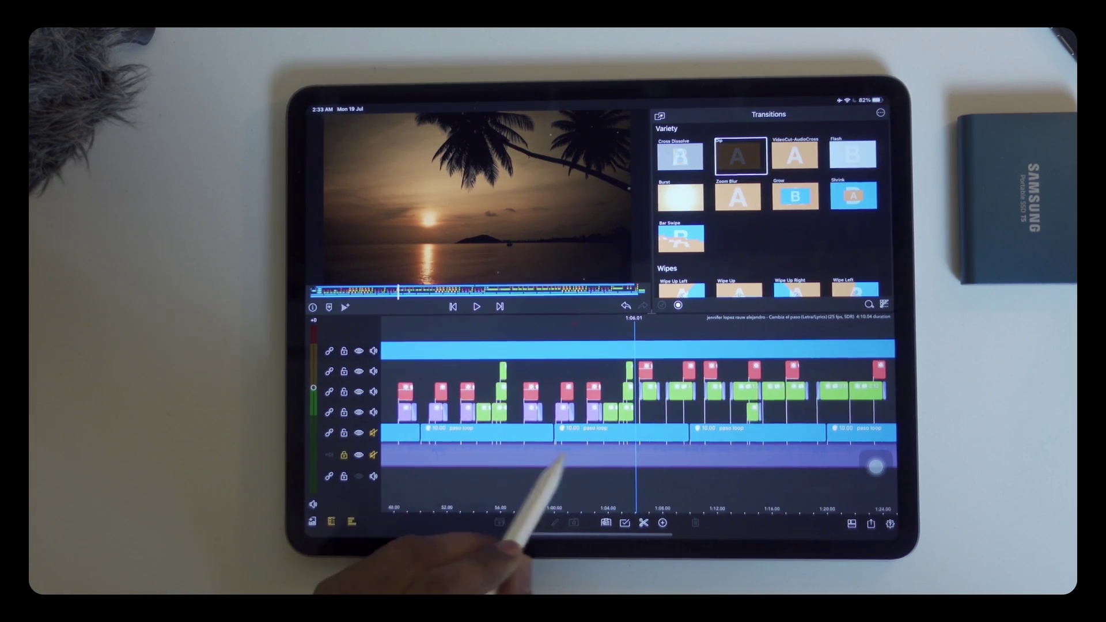
scroll(432, 406, down, 5)
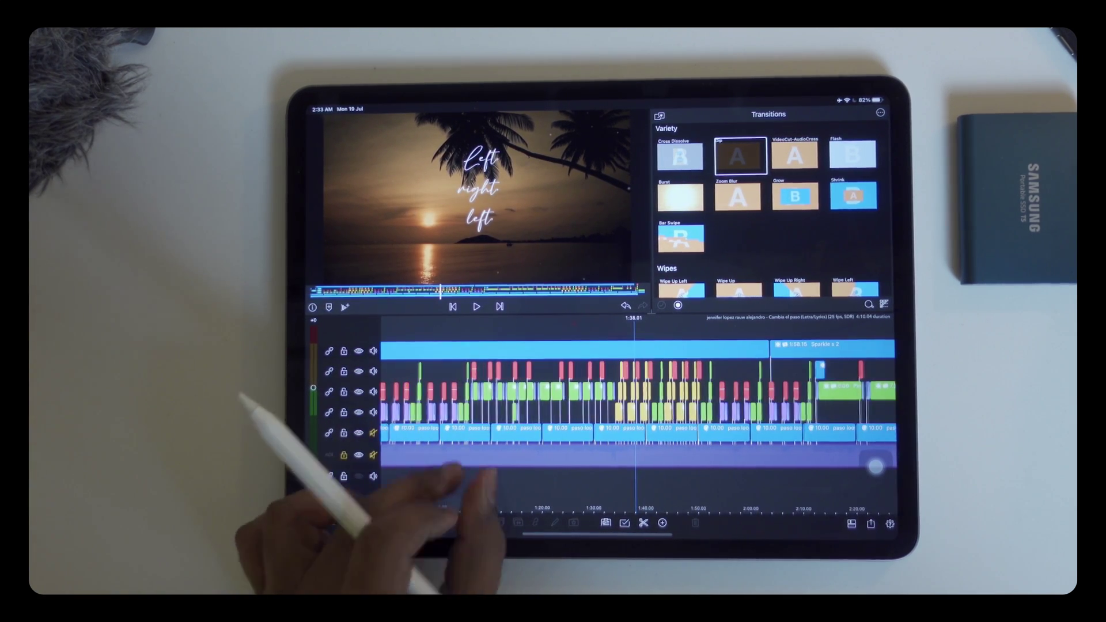
mouse_move(577, 468)
mouse_down()
mouse_move(531, 444)
mouse_move(442, 471)
mouse_up()
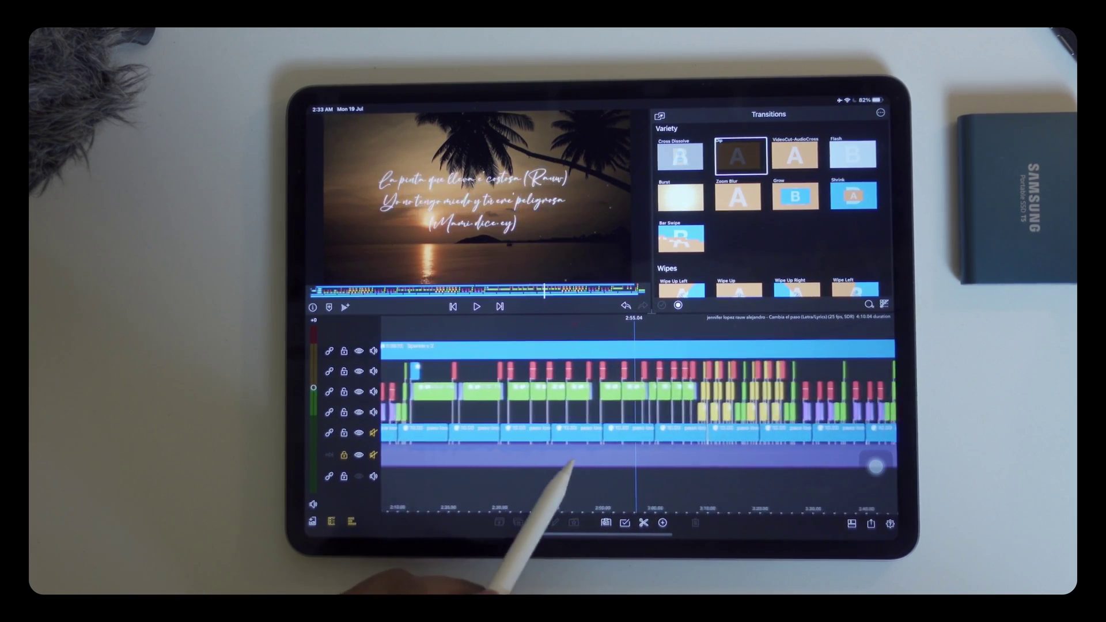
mouse_move(562, 464)
mouse_down()
mouse_move(476, 469)
mouse_move(521, 467)
mouse_up()
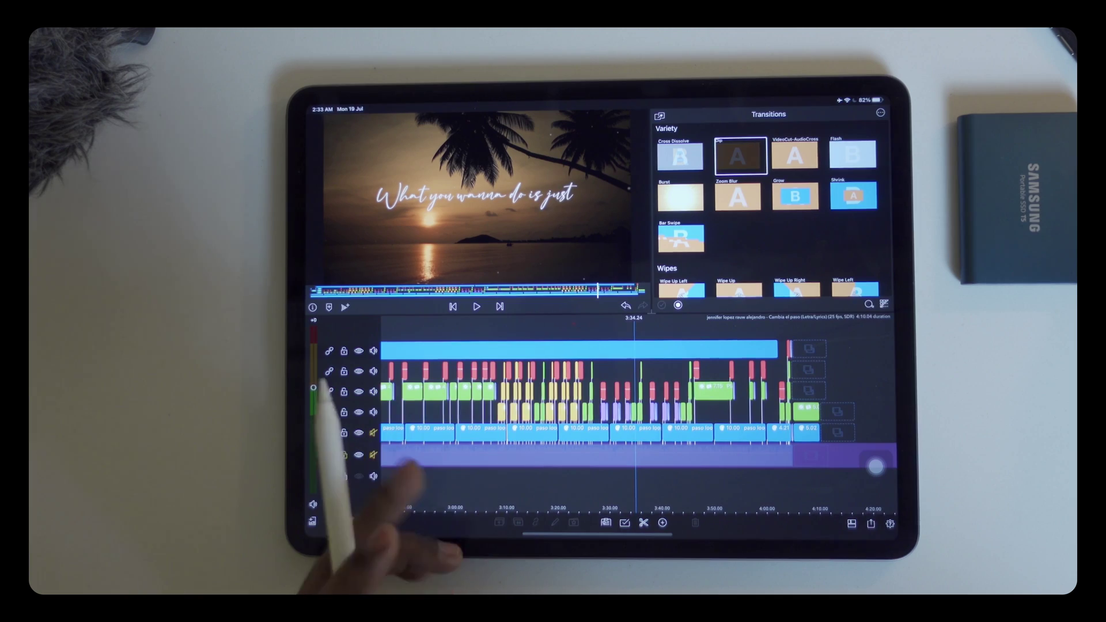
scroll(416, 450, down, 3)
drag(472, 470, 553, 466)
scroll(519, 407, up, 3)
Review the Photos movie export settings (3840x2160 4K, 25 fps, H.264, ~594 MB) and dismiss them.
click(872, 524)
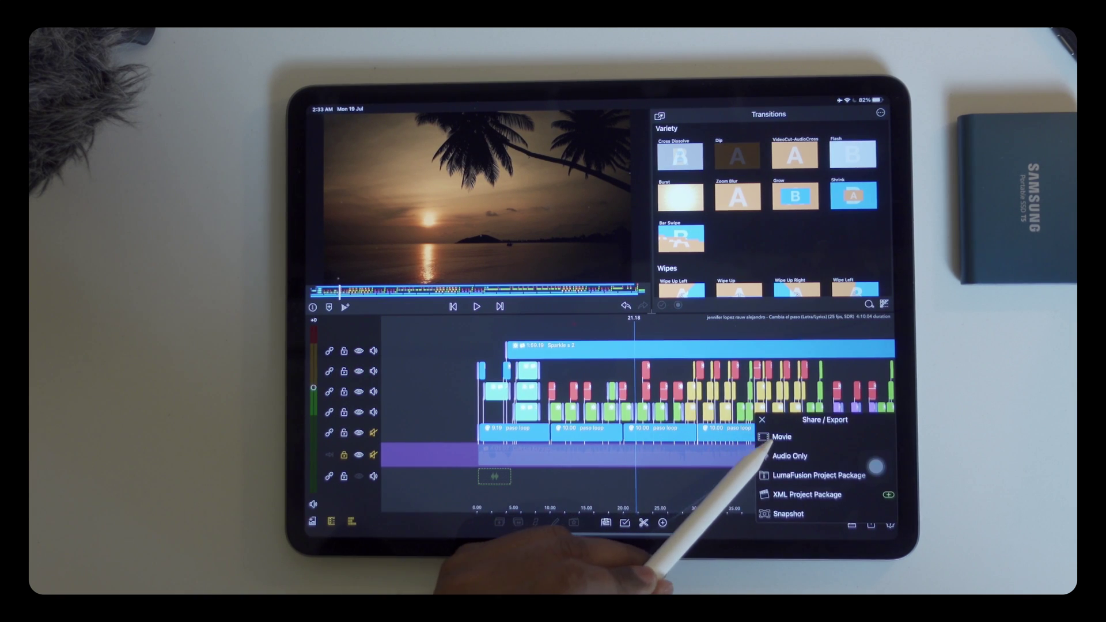
click(781, 436)
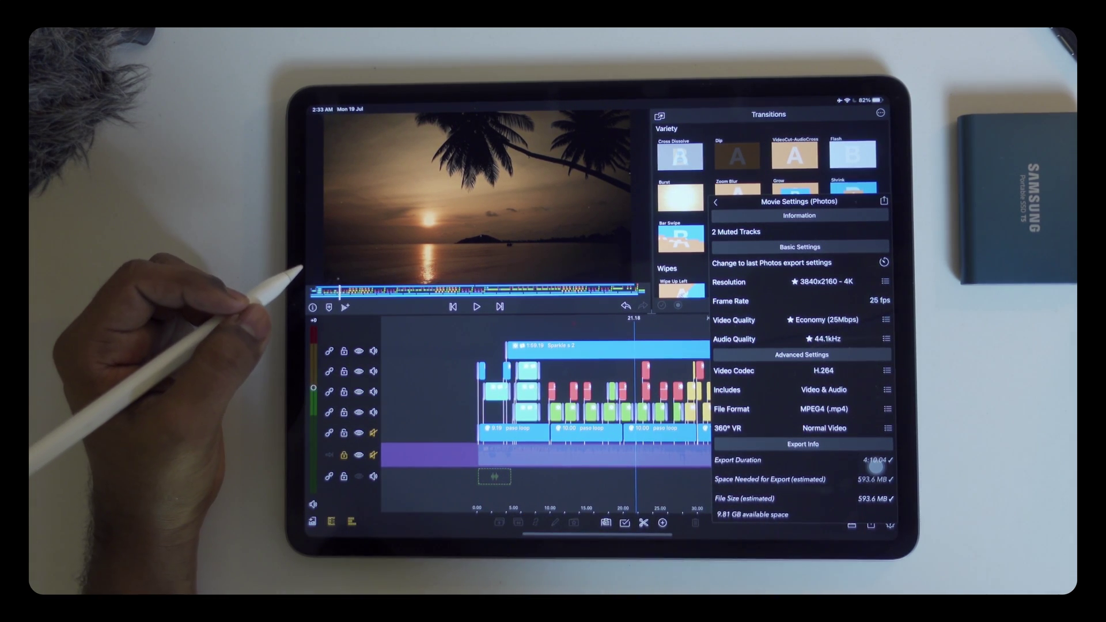
click(501, 488)
drag(437, 379, 521, 455)
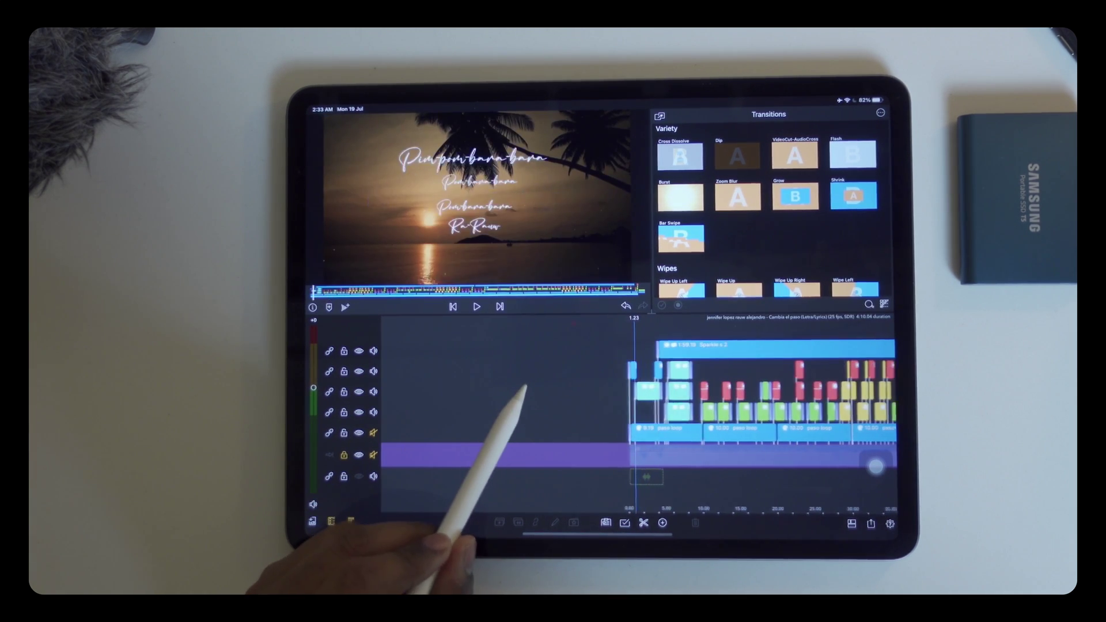
click(477, 307)
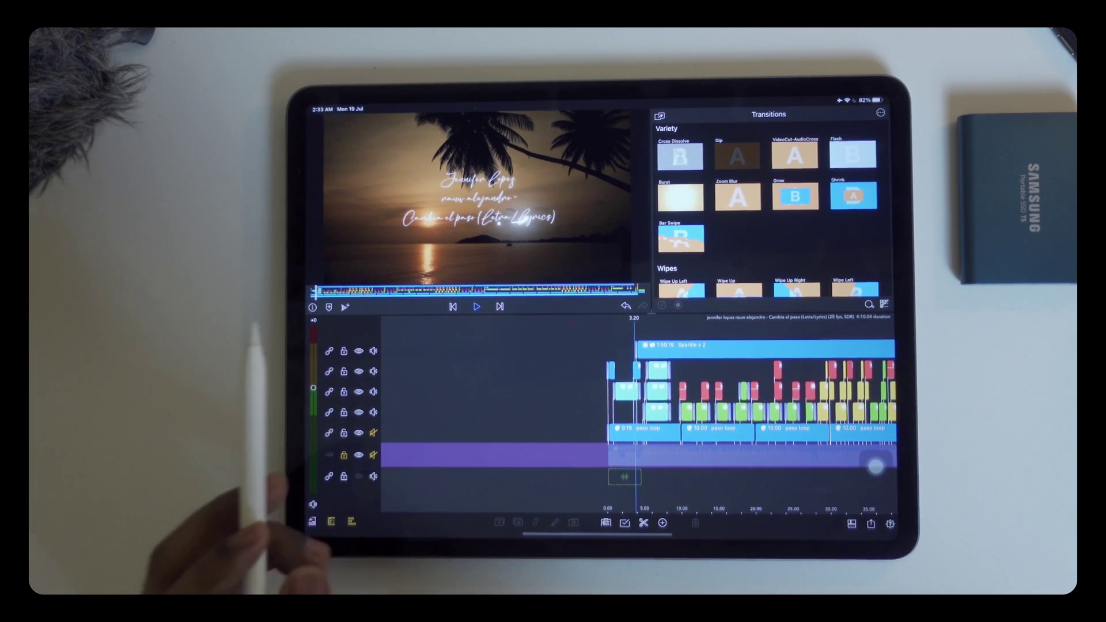
drag(514, 395, 413, 400)
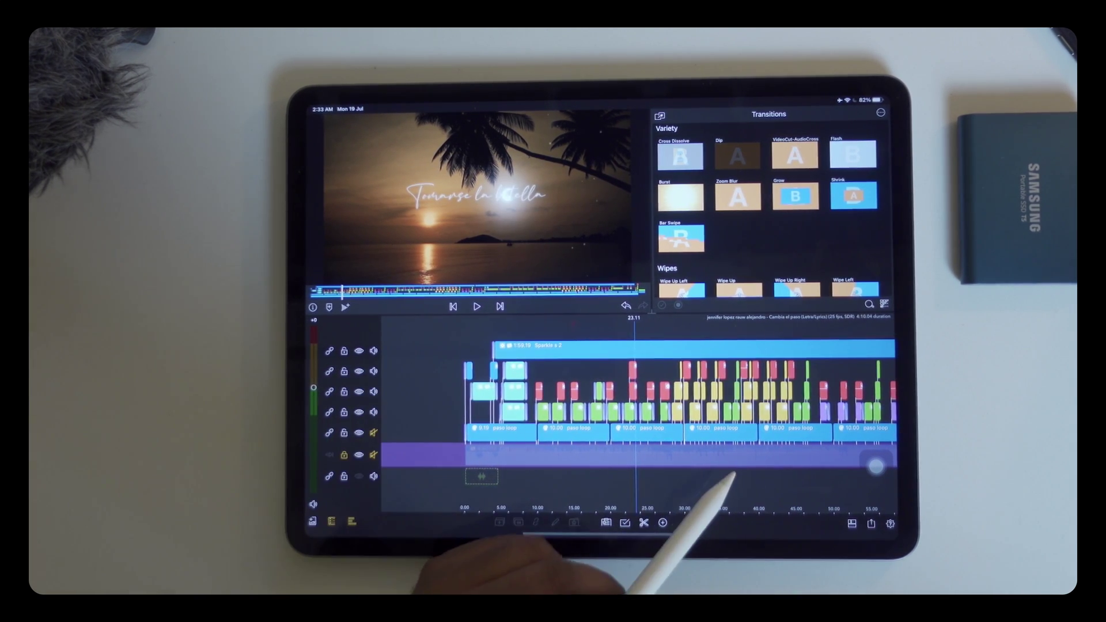
drag(734, 474, 602, 474)
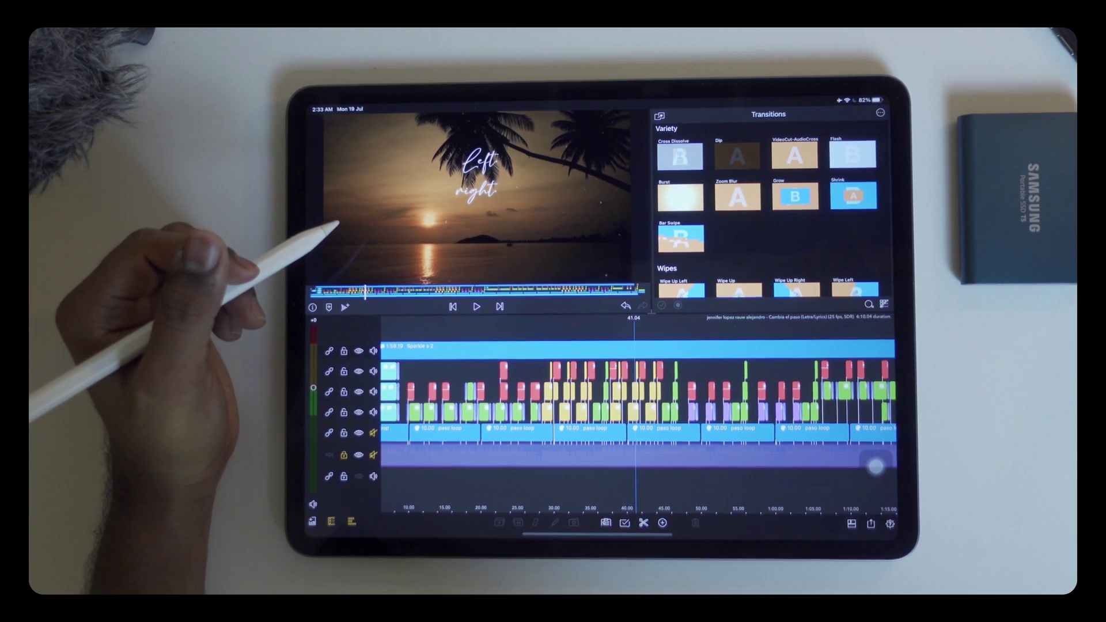
drag(531, 499, 459, 482)
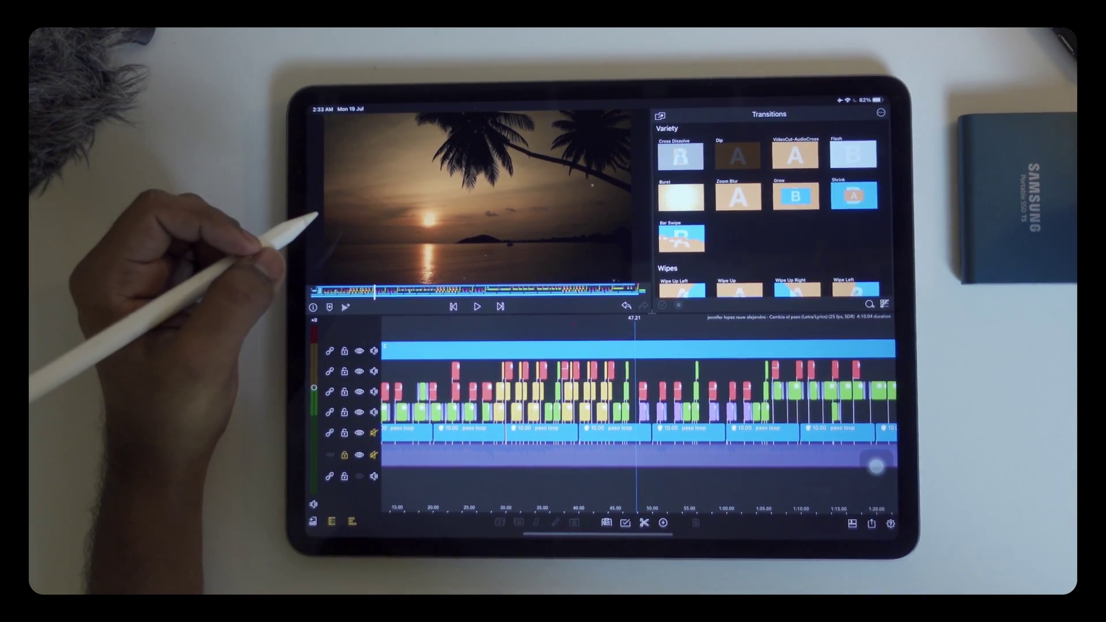